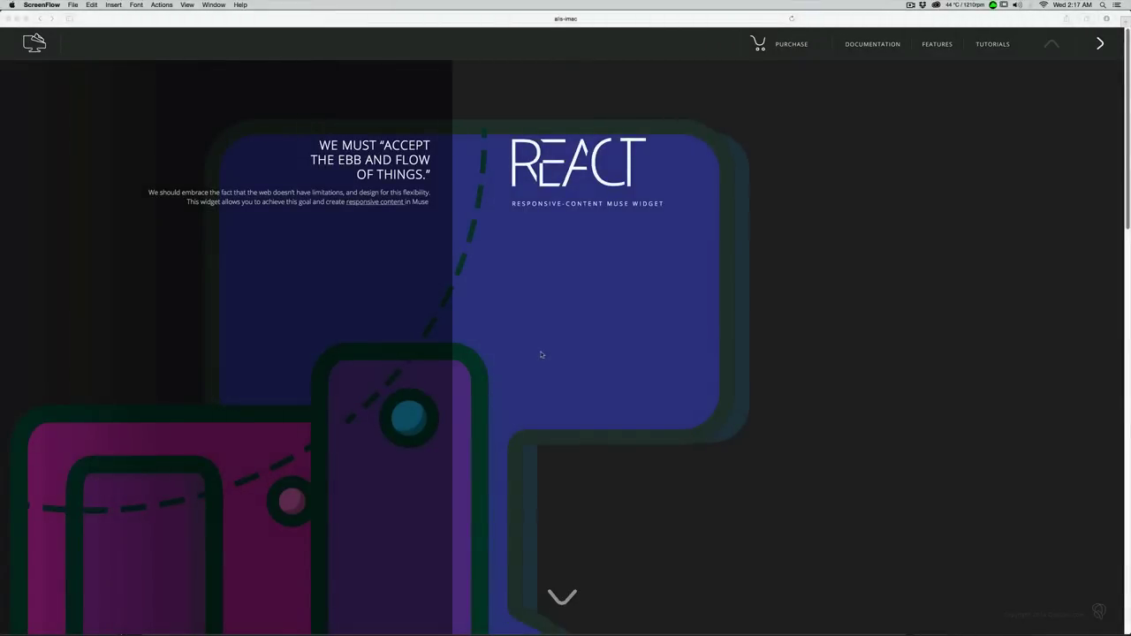
Look through the REACT demo page's opening sections and return to its beginning.
scroll(541, 354, down, 2)
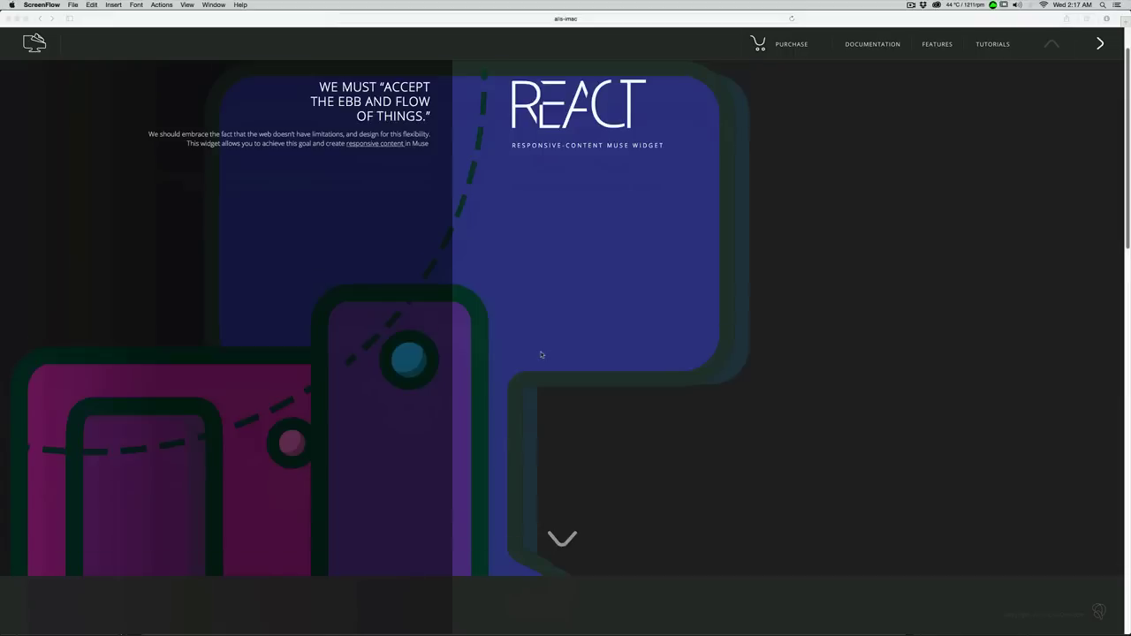
scroll(541, 354, down, 3)
scroll(541, 354, up, 4)
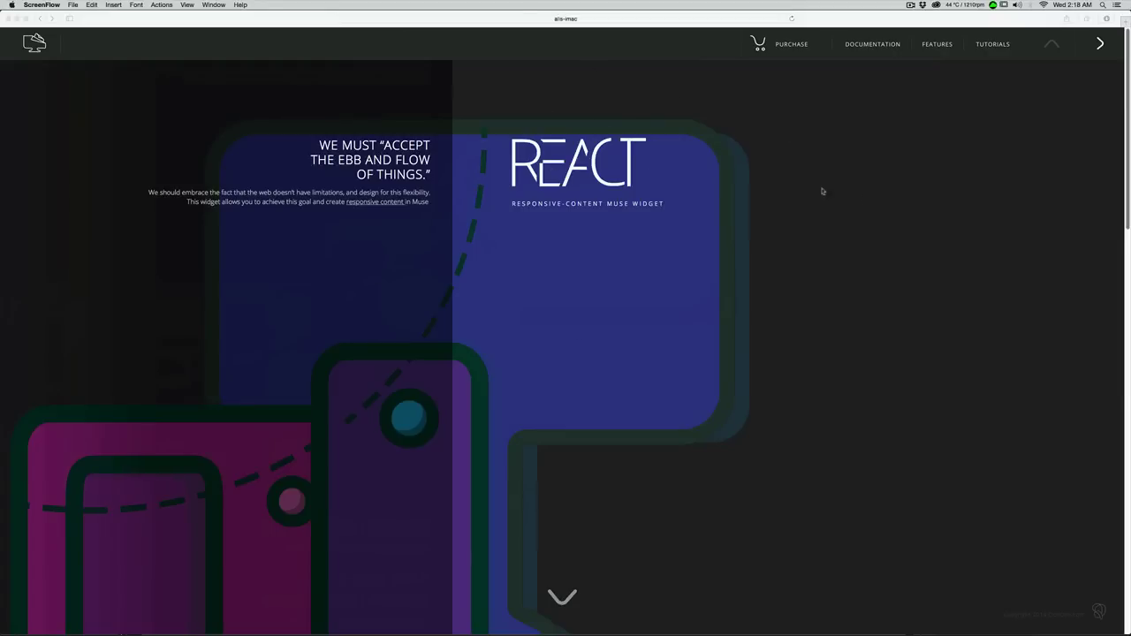
scroll(747, 309, down, 5)
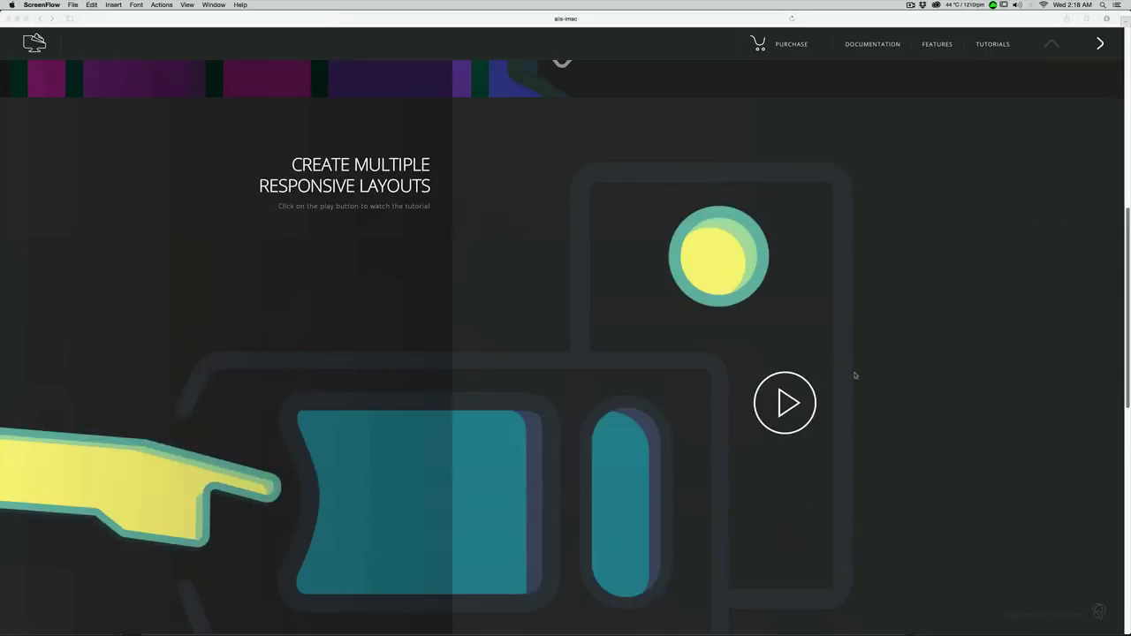
scroll(854, 374, down, 5)
scroll(874, 362, up, 5)
scroll(823, 269, up, 5)
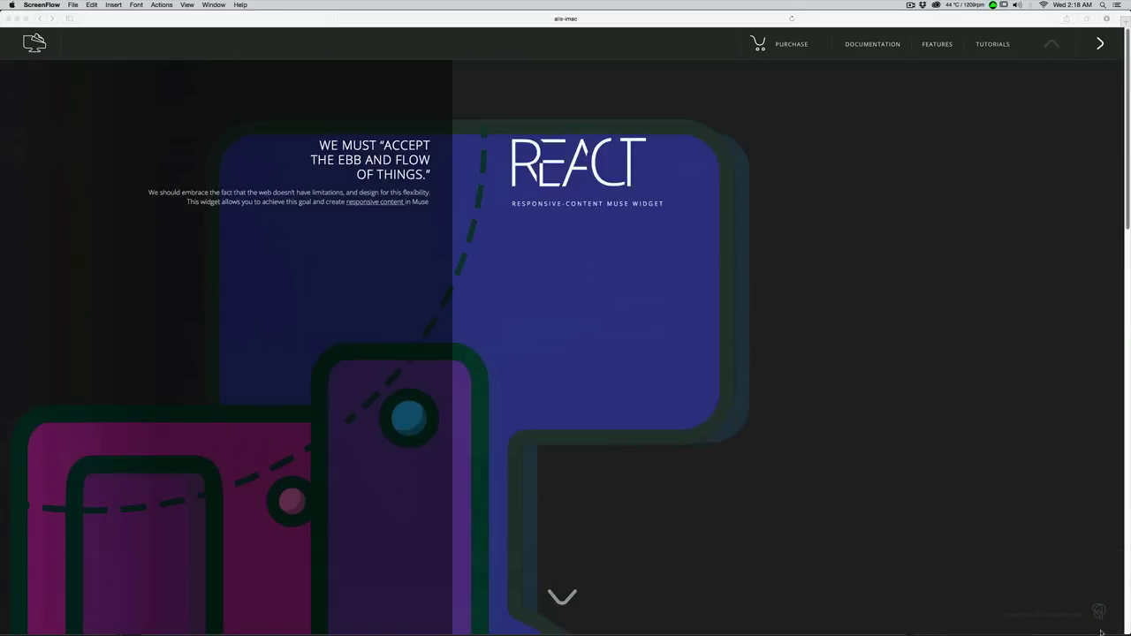
Shorten the browser window to about half its height and examine how the REACT demo page's sections adapt, down to the feature list.
drag(1100, 634, 1084, 346)
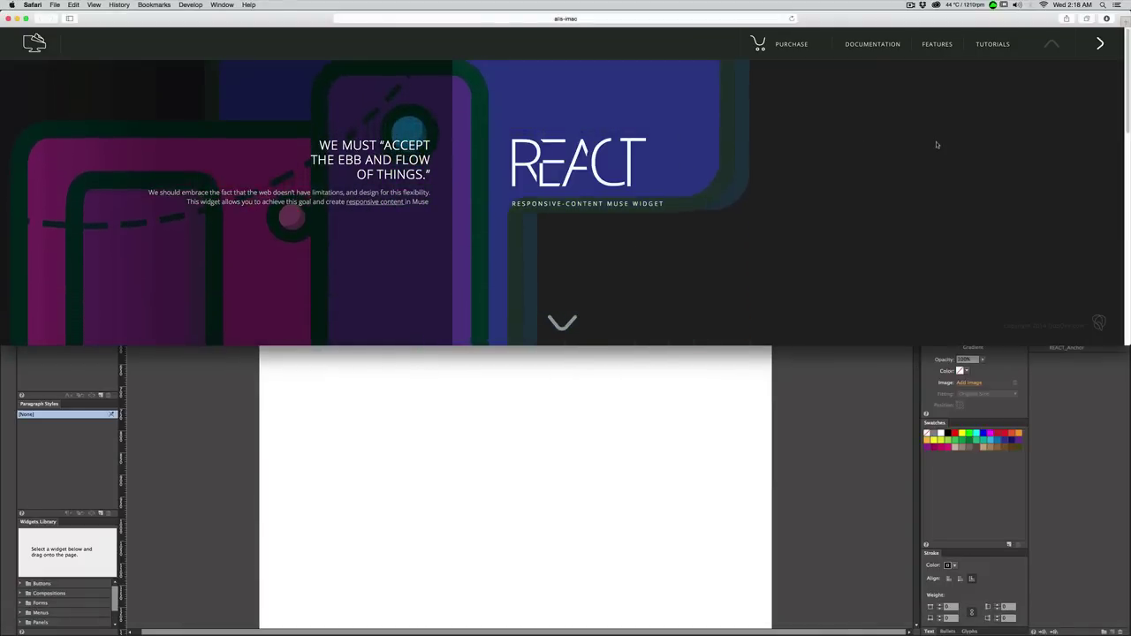
scroll(937, 145, down, 3)
scroll(937, 145, down, 3)
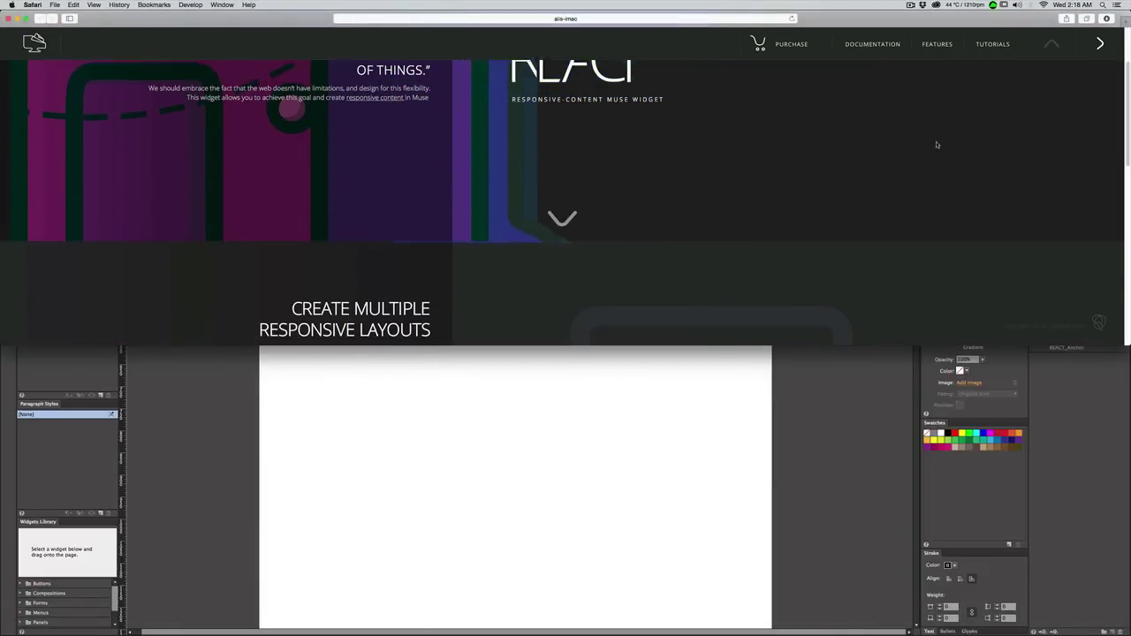
scroll(937, 145, down, 5)
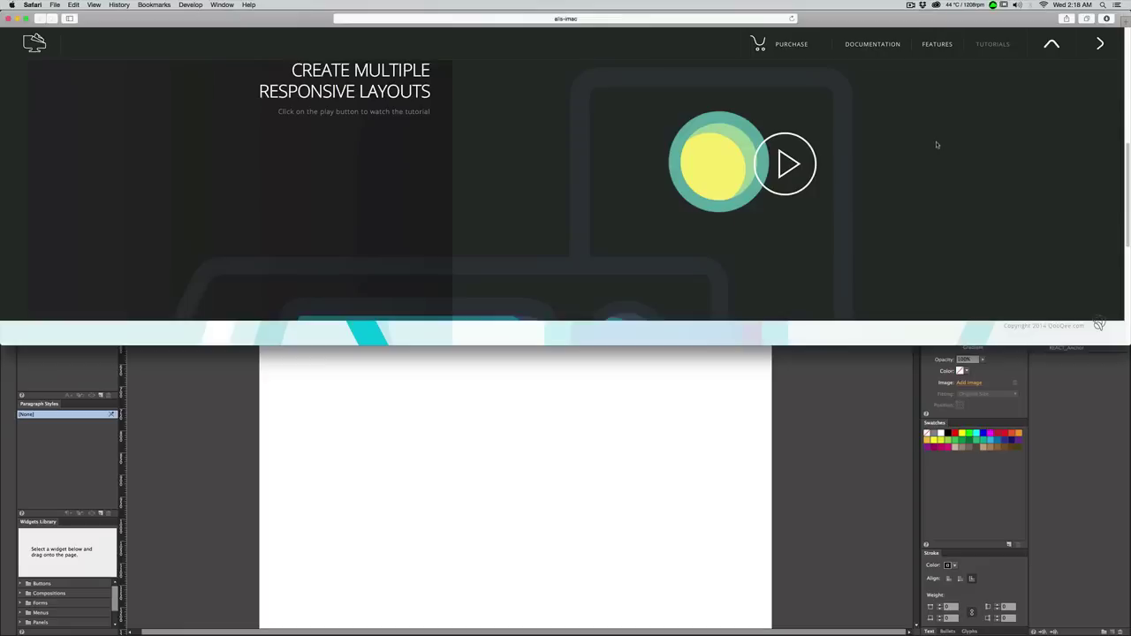
scroll(937, 145, down, 4)
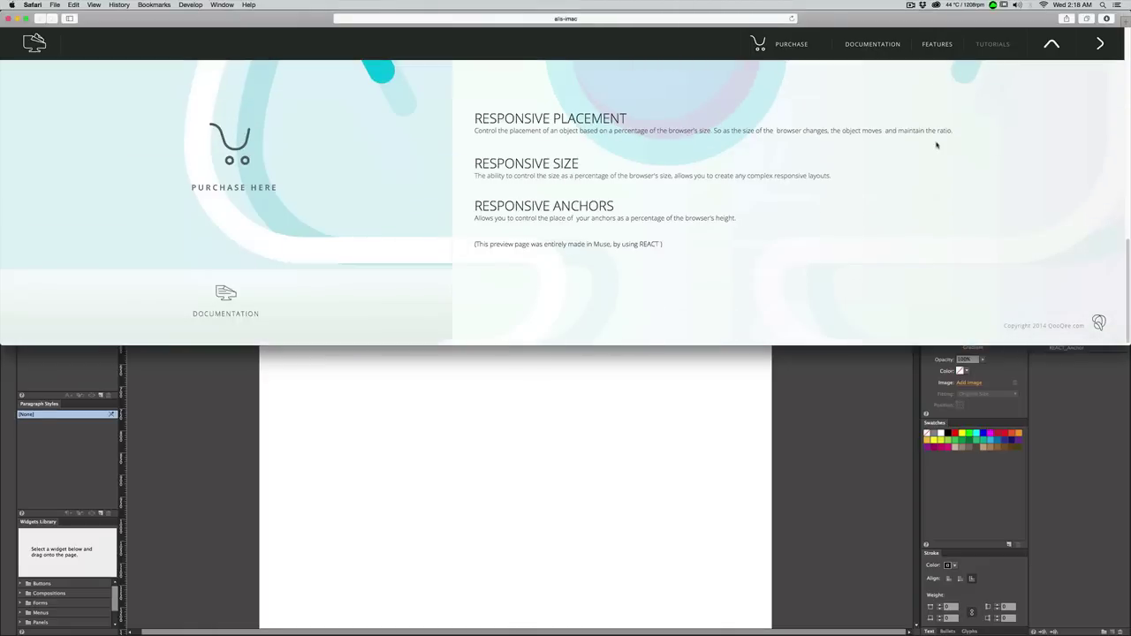
scroll(936, 146, up, 5)
scroll(935, 148, up, 3)
scroll(935, 149, down, 8)
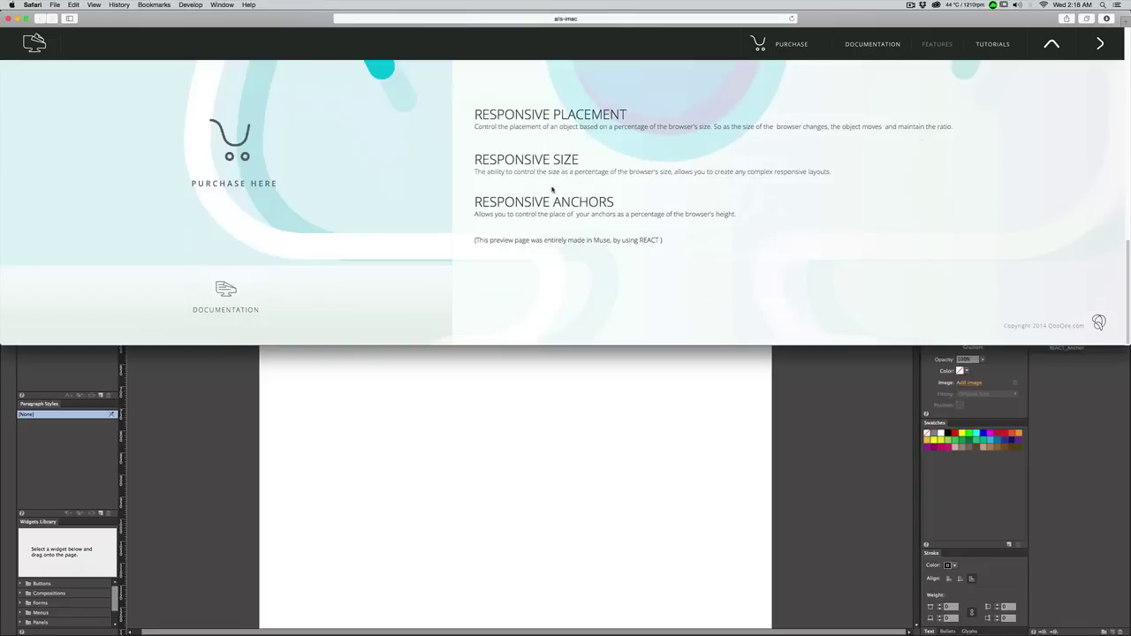
Switch to Adobe Muse and place the REACT library widget in the upper part of the Home page, closing its options.
key(super+Tab)
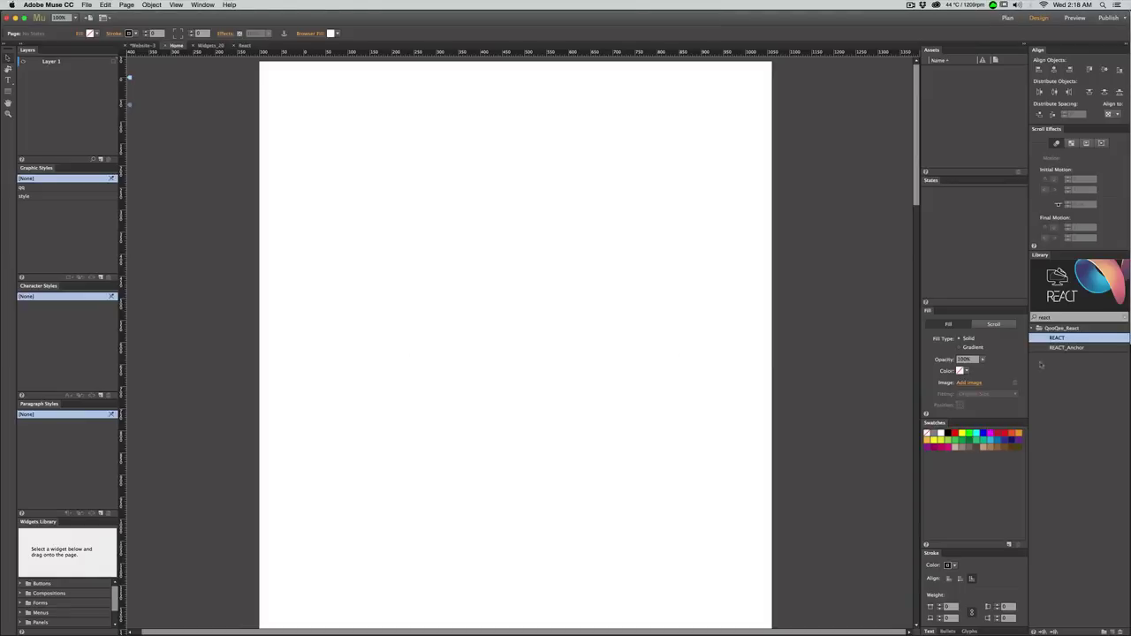
drag(1065, 343, 379, 118)
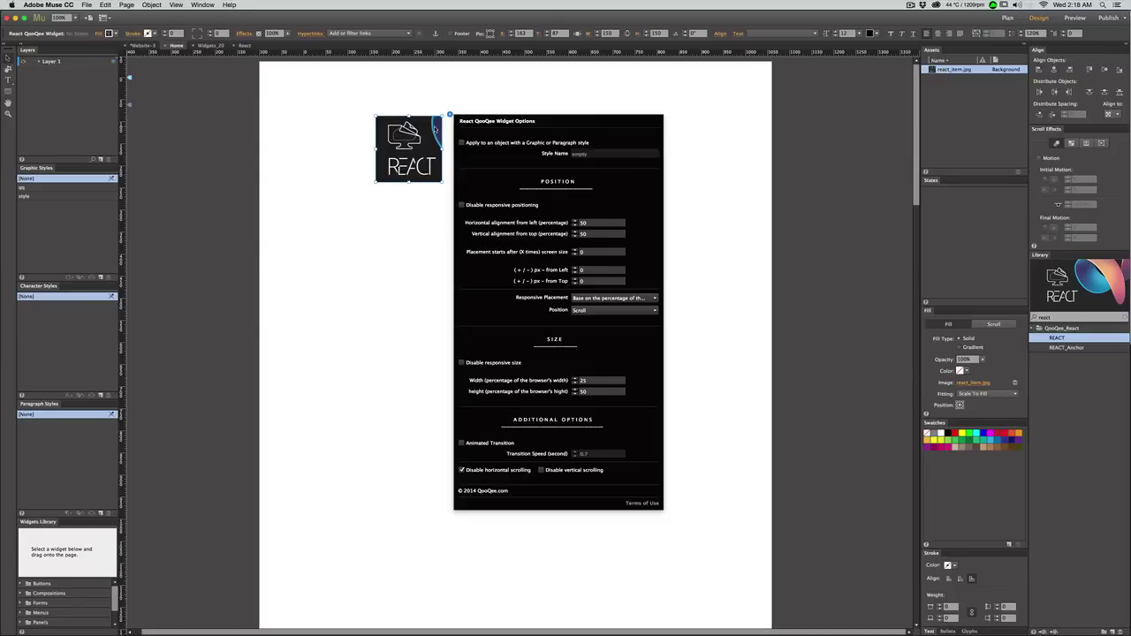
click(408, 157)
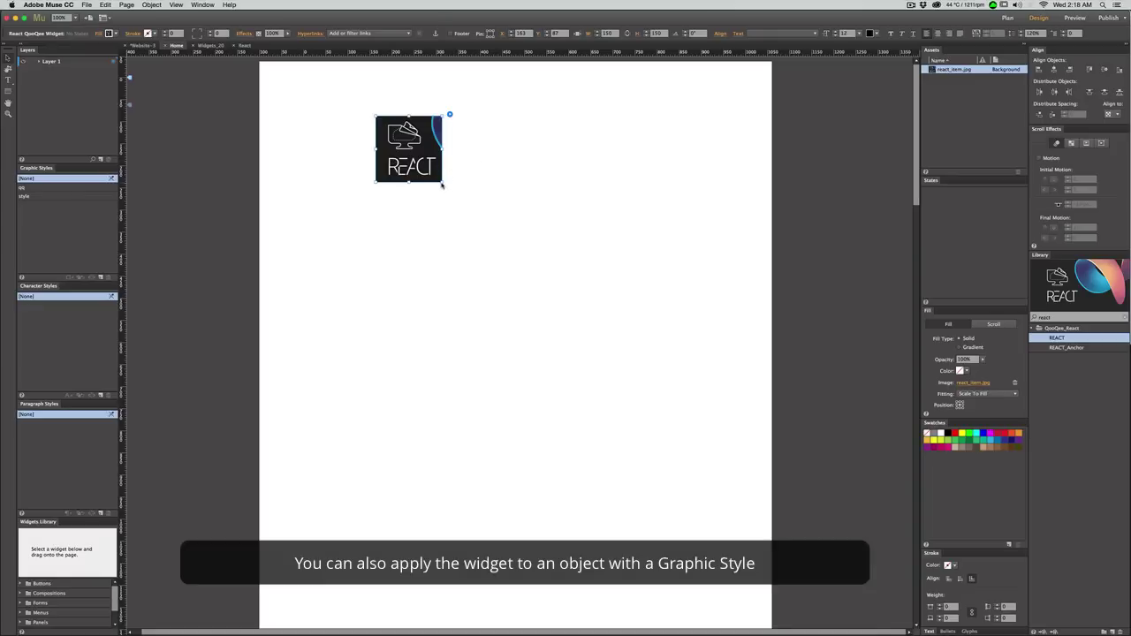
Enlarge the REACT widget to about 350 by 330 px and replace its fill image with im_react_01.jpg.
drag(441, 185, 531, 262)
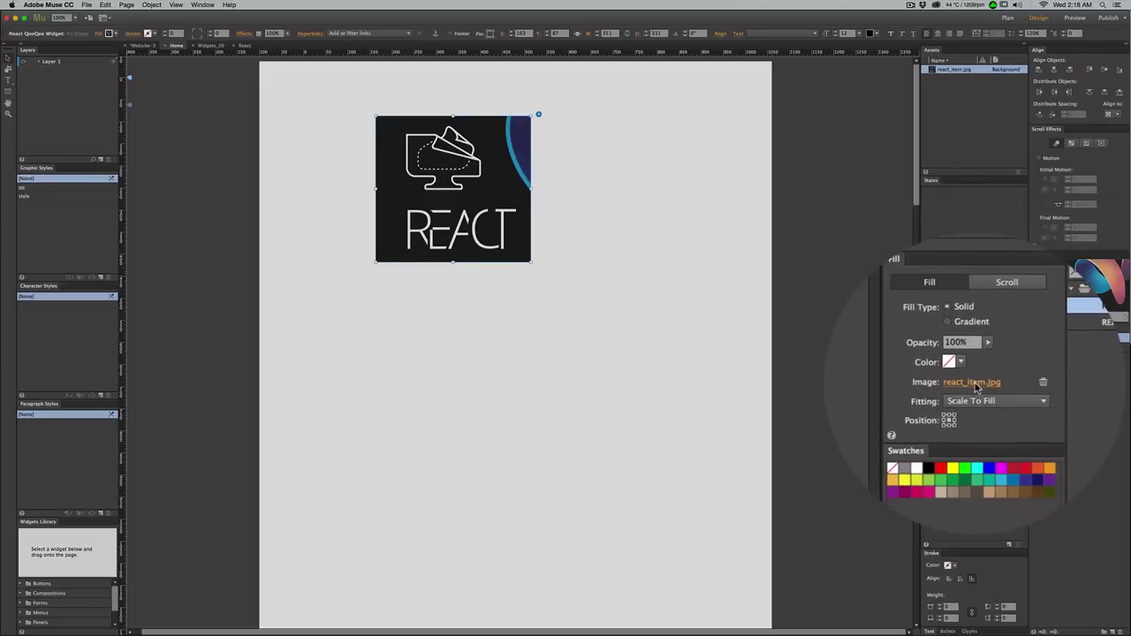
click(976, 386)
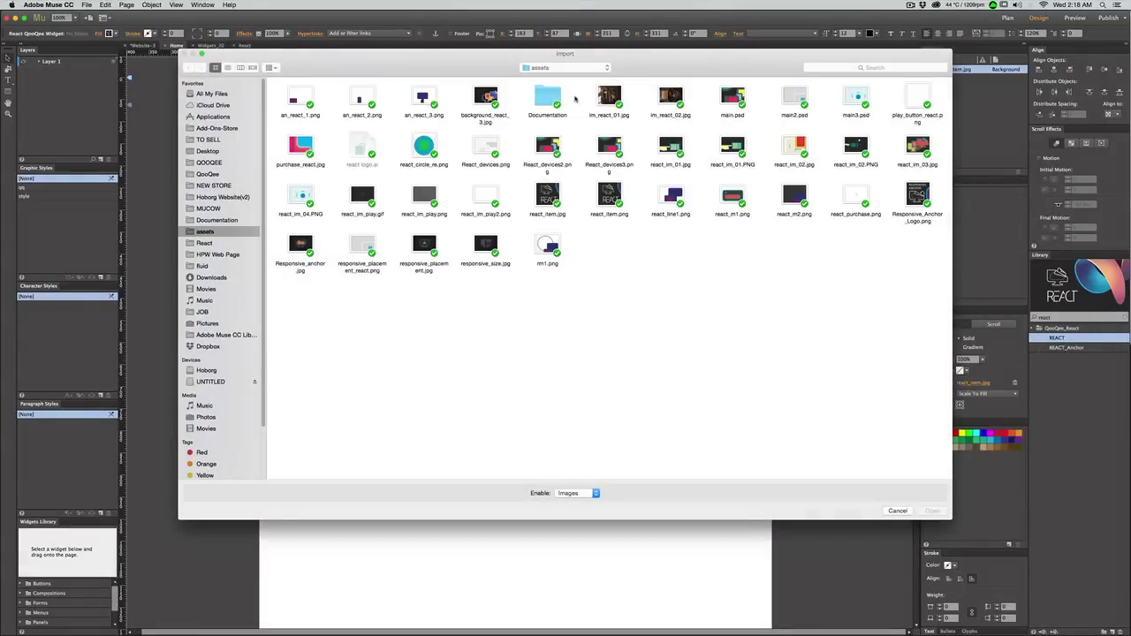
double_click(609, 99)
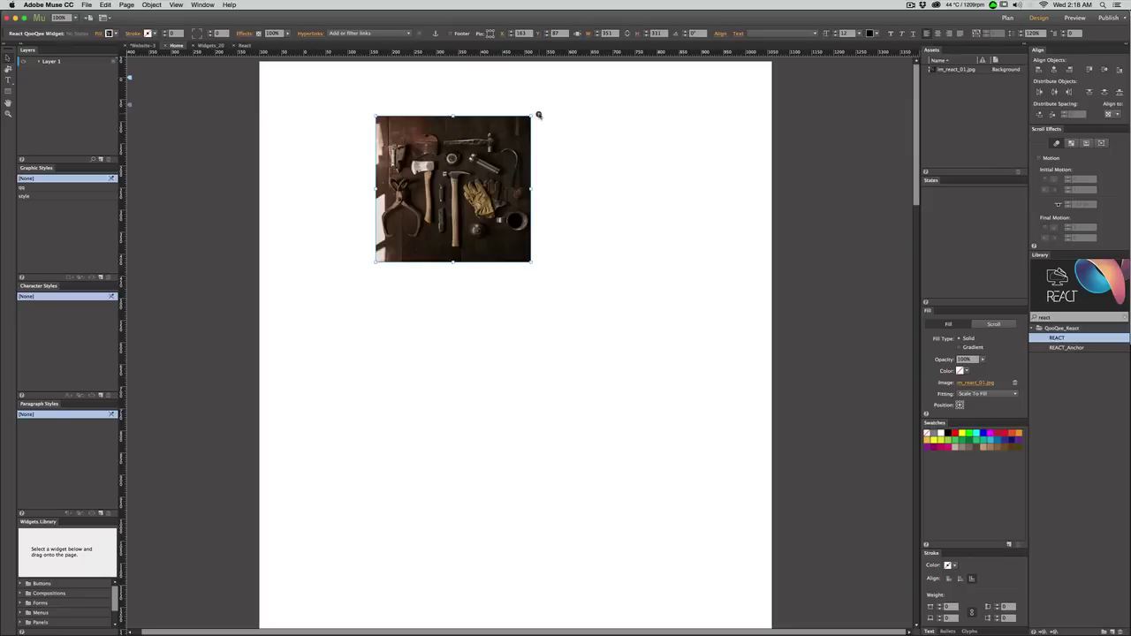
In the widget's options, try applying it to a styled object and disabling responsive positioning, then keep only responsive size disabled.
click(539, 115)
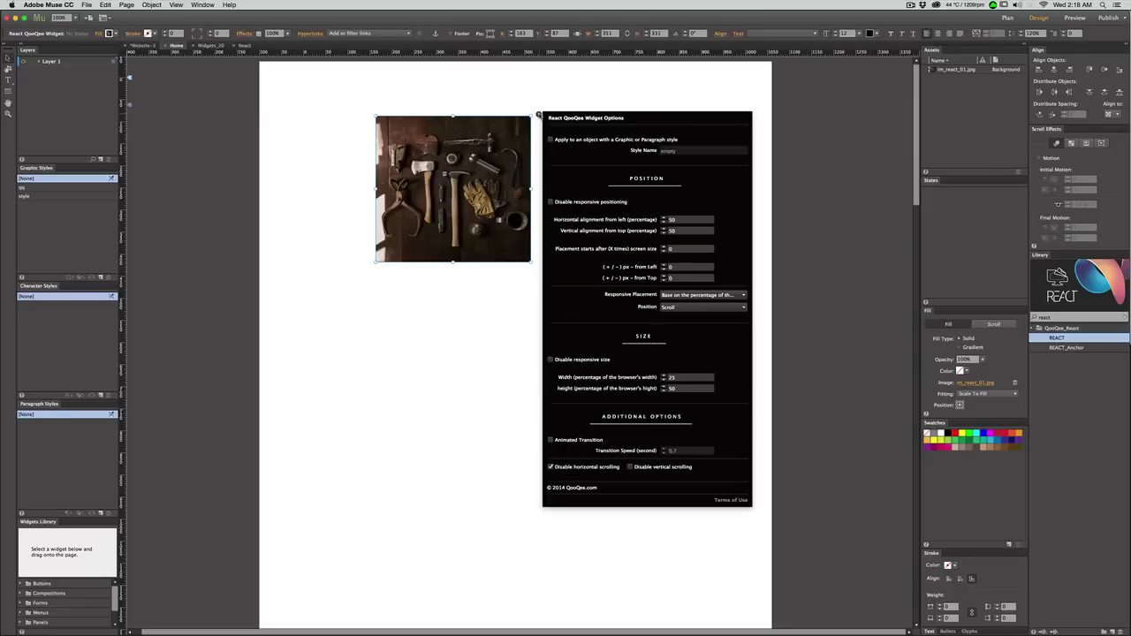
click(550, 140)
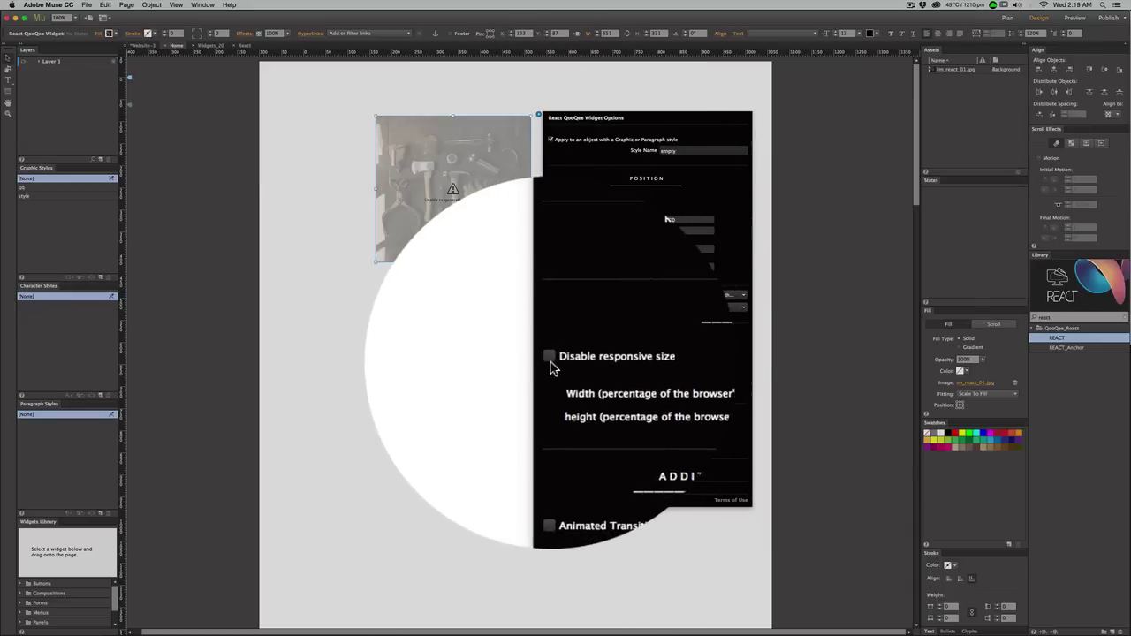
click(550, 360)
click(552, 202)
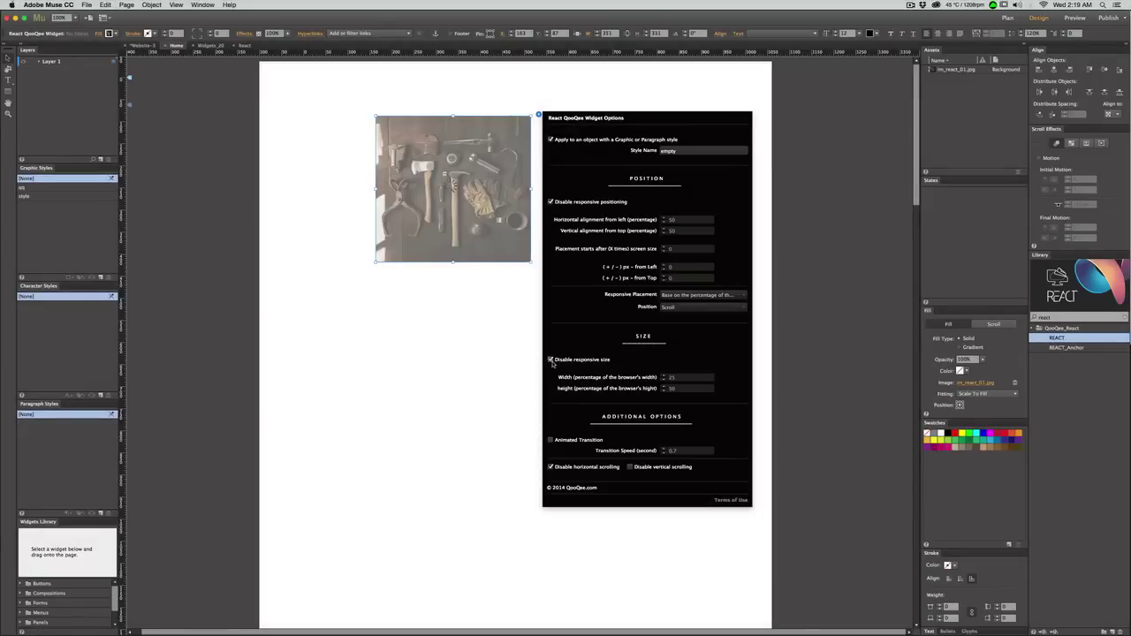
click(551, 203)
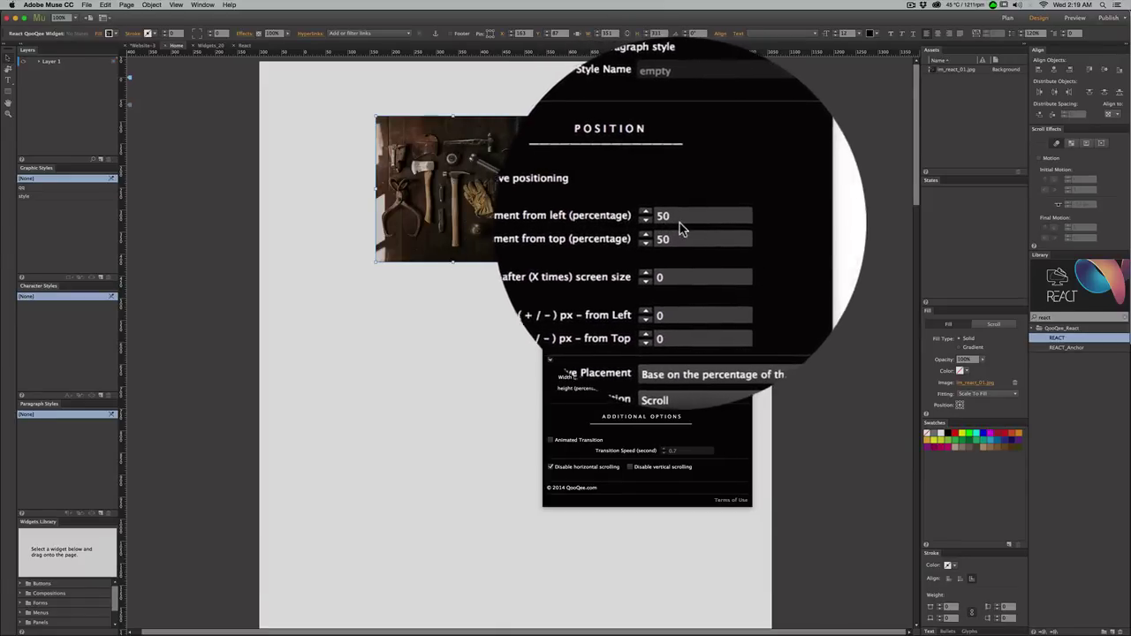
Preview the page in the browser and resize the window to check the tools image's responsive centring.
click(672, 224)
drag(668, 221, 680, 224)
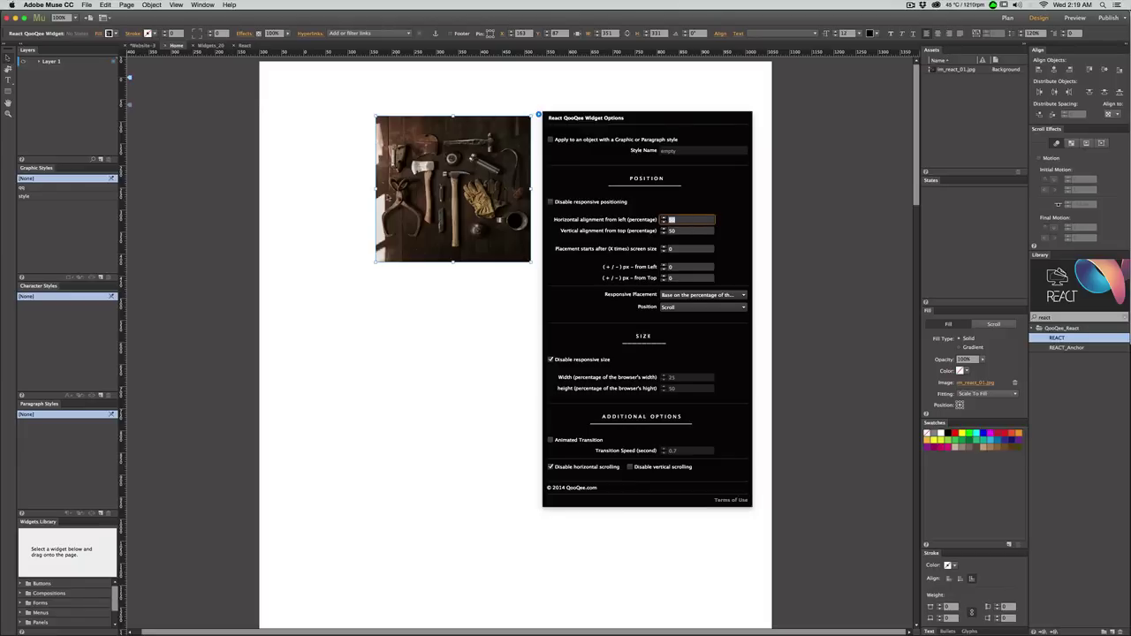
key(super+shift+e)
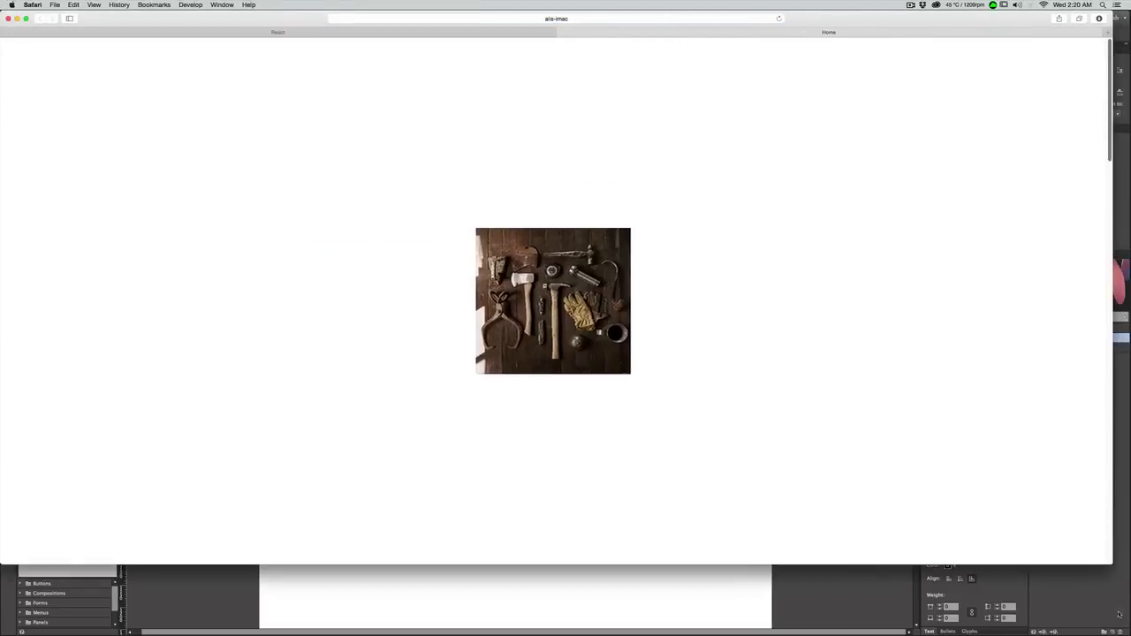
drag(1129, 633, 1120, 530)
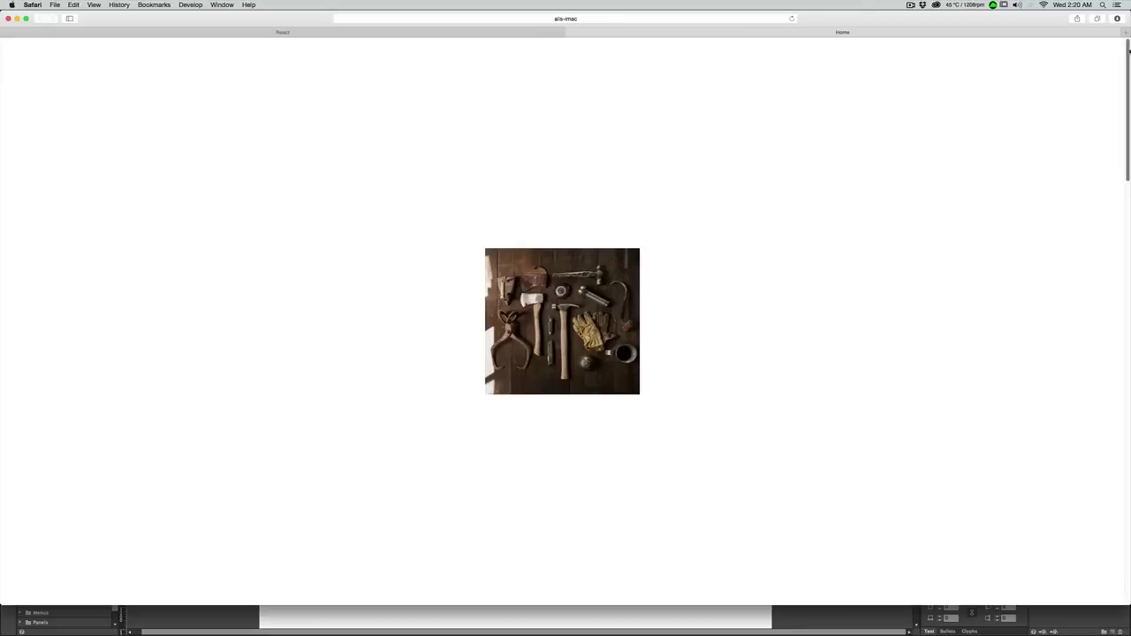
drag(1128, 56, 1118, 8)
Return to Adobe Muse and set the REACT widget's Position option to Pinned.
key(super+Tab)
click(516, 197)
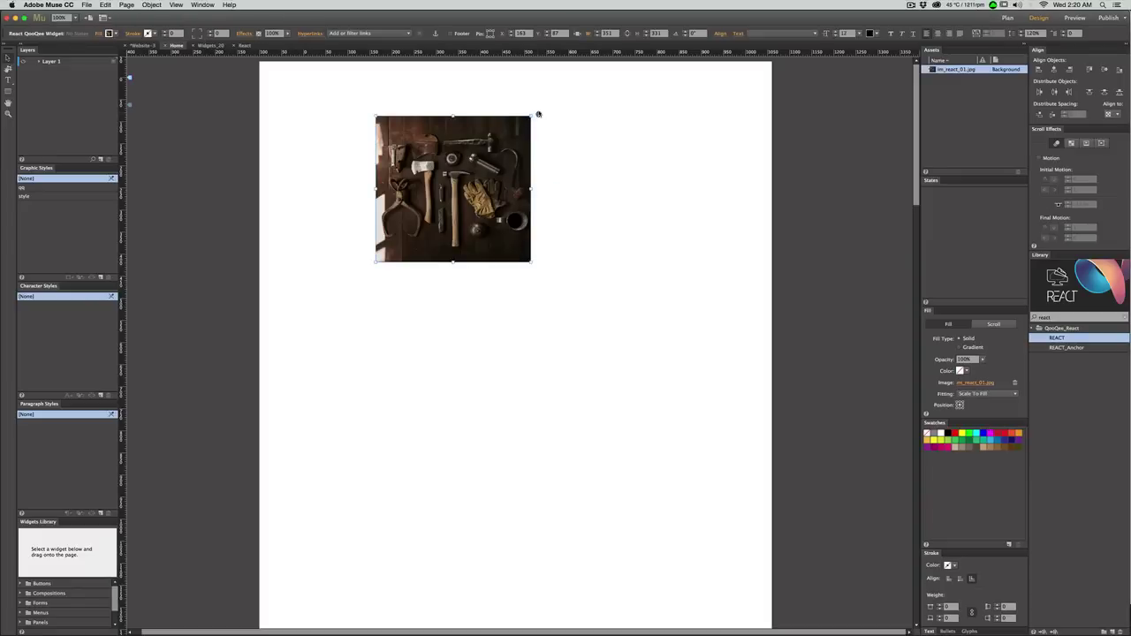
click(539, 115)
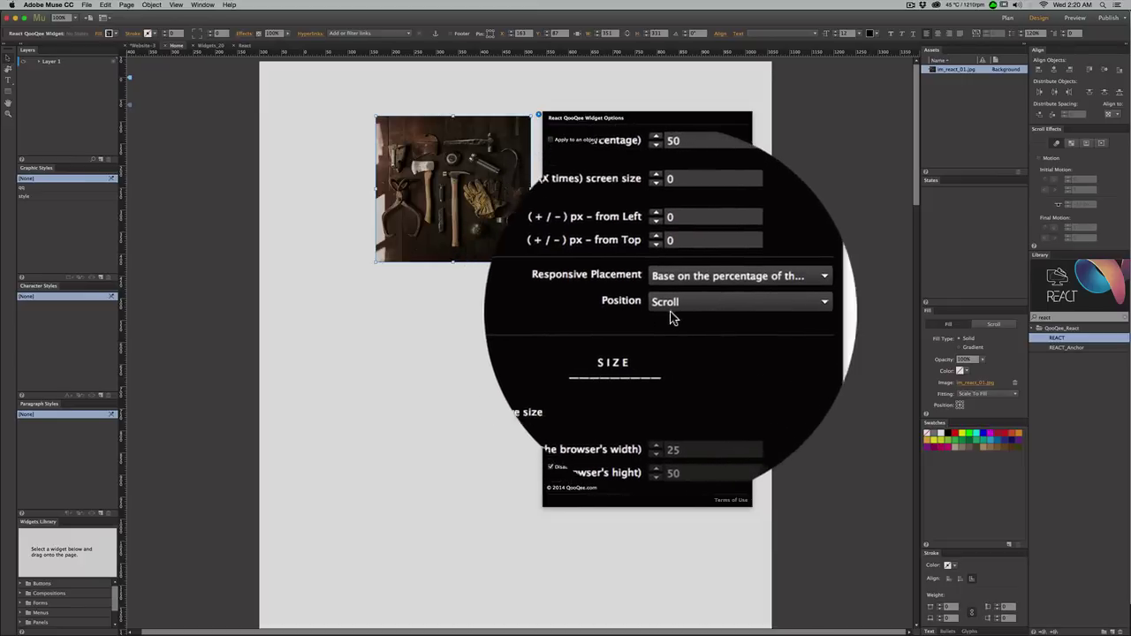
click(676, 309)
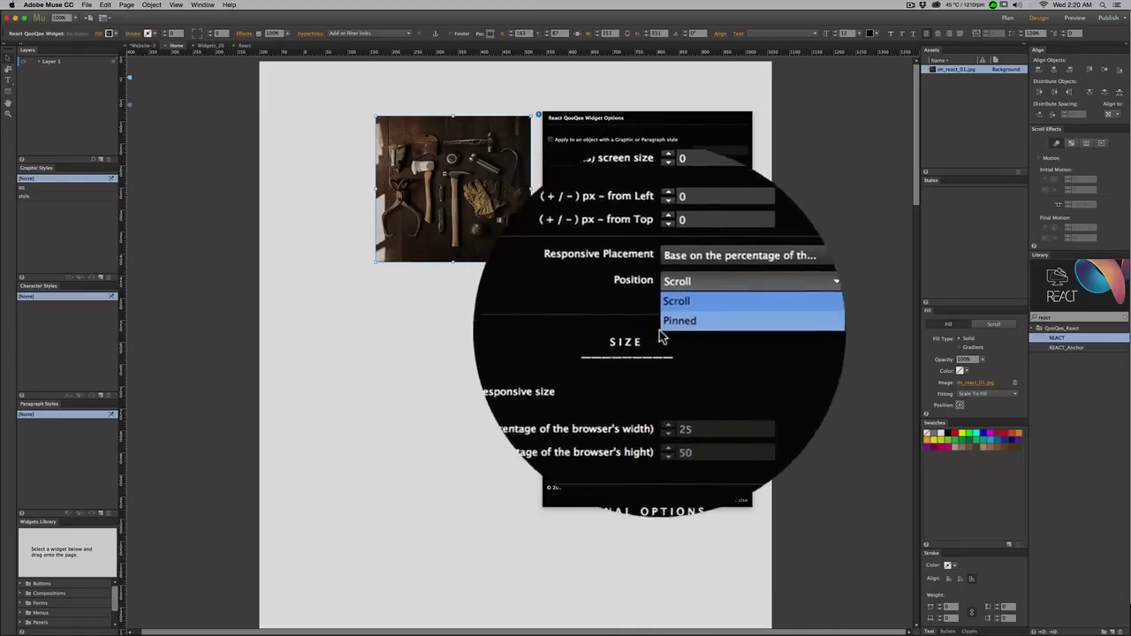
click(669, 325)
click(457, 289)
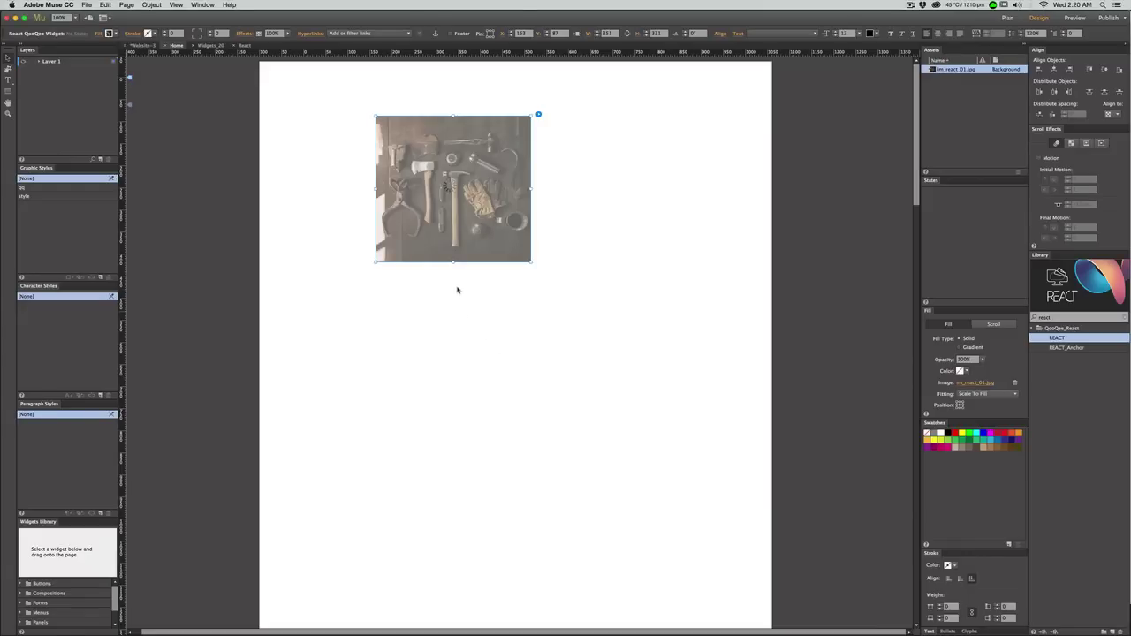
Preview the page in the browser again, enlarge the window and check how the pinned image behaves when scrolling.
click(88, 4)
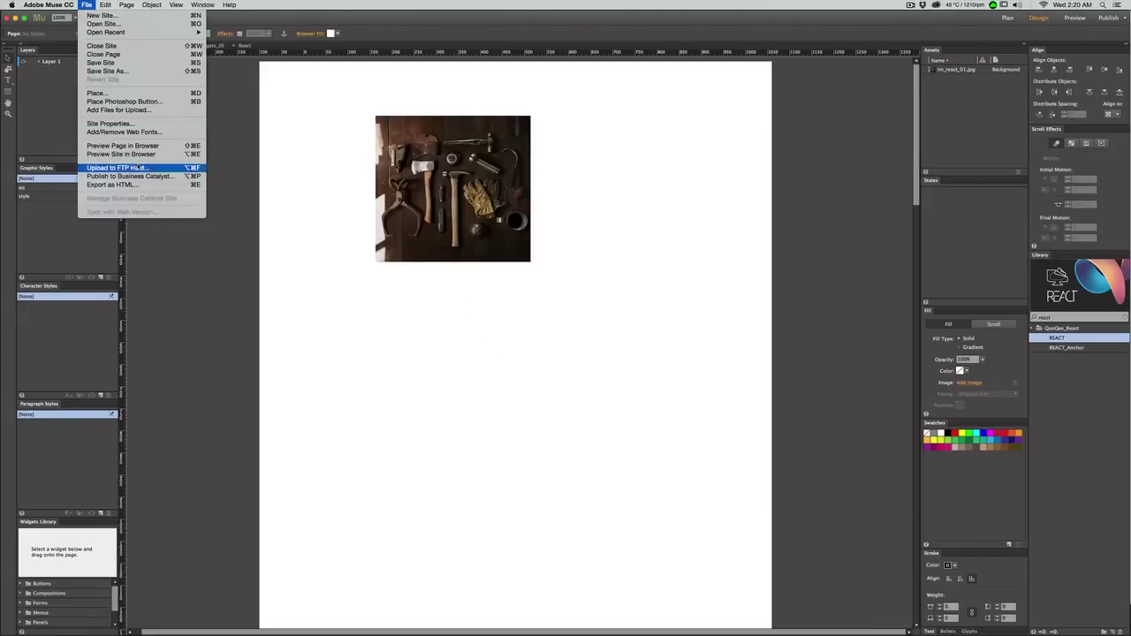
click(139, 145)
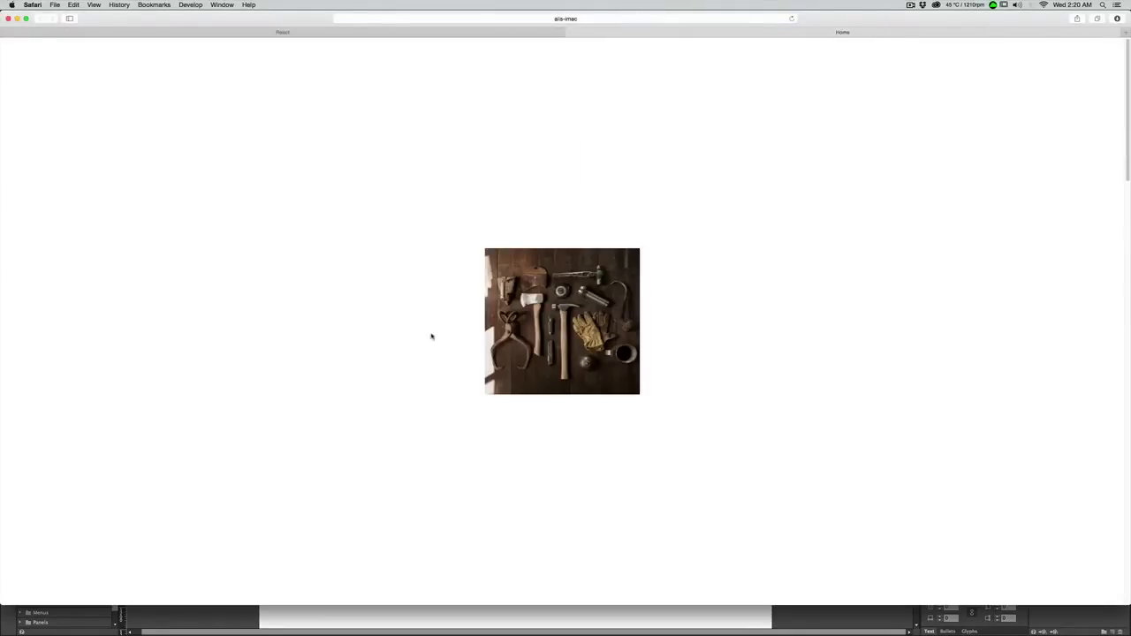
drag(1129, 605, 1129, 633)
drag(1129, 63, 1128, 89)
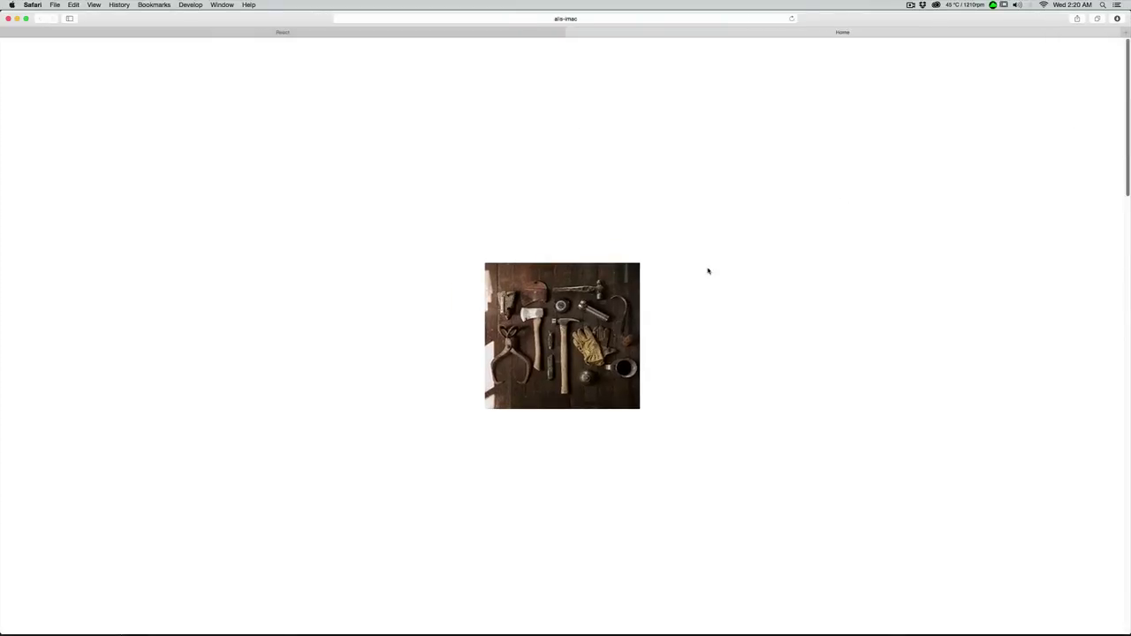
Back in Adobe Muse, set the REACT widget's Position to Scroll and turn its responsive size on again.
key(super+Tab)
click(493, 189)
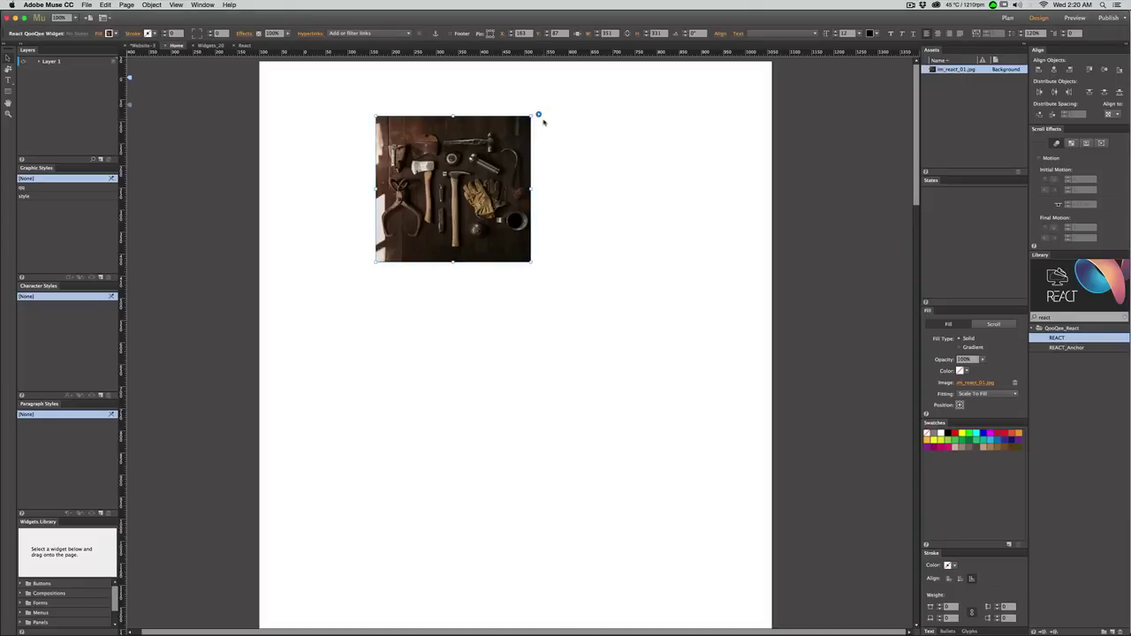
click(538, 116)
click(700, 303)
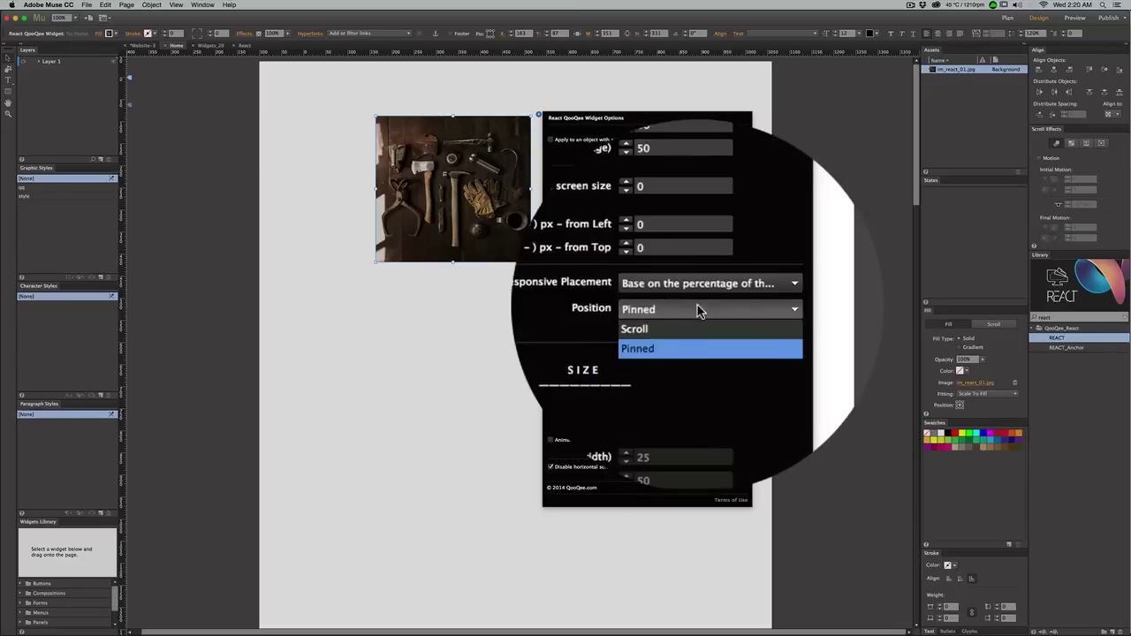
click(693, 318)
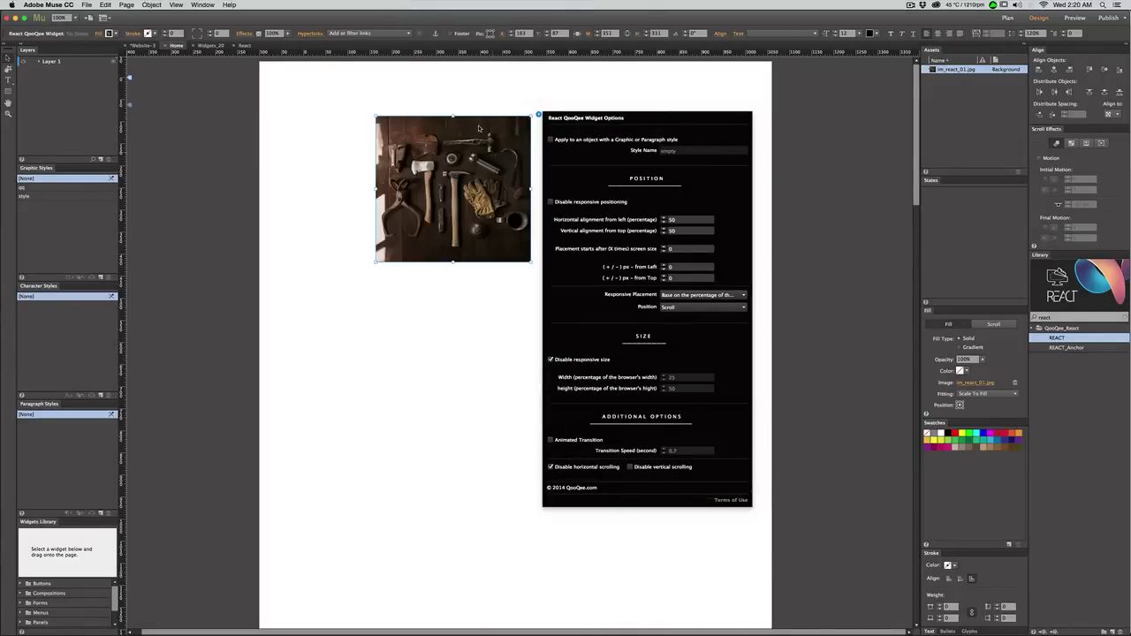
click(478, 129)
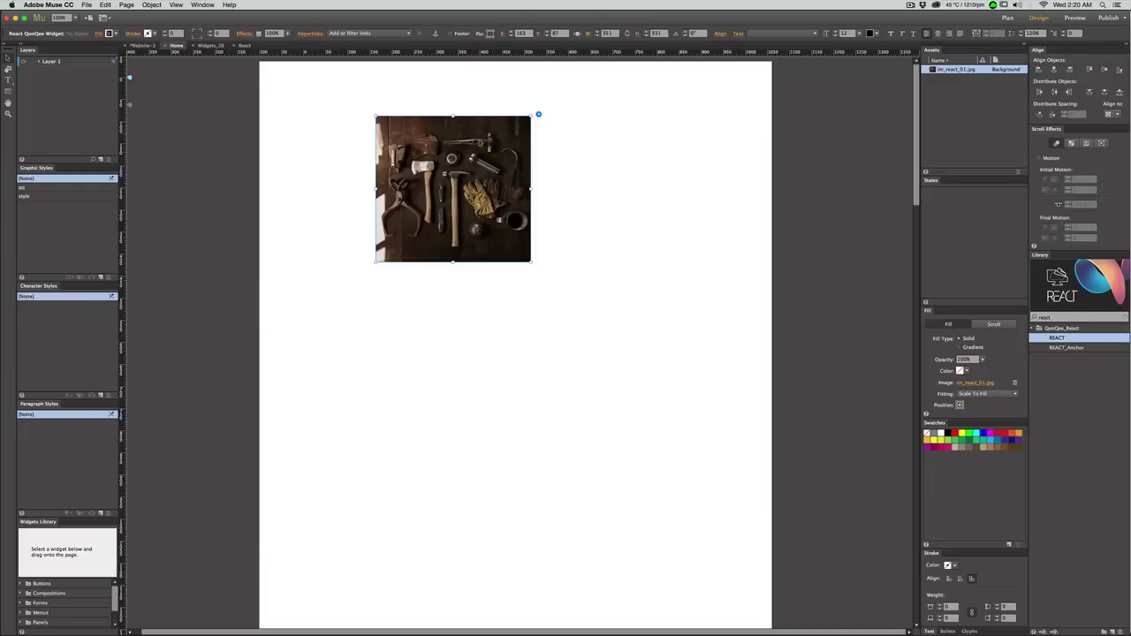
click(538, 116)
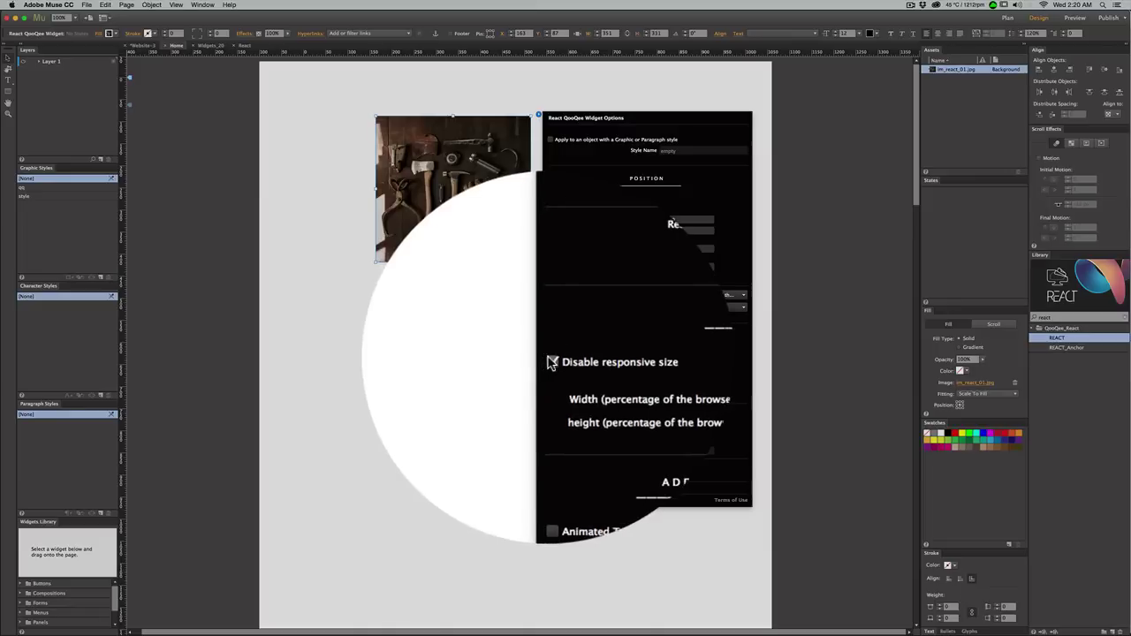
click(550, 362)
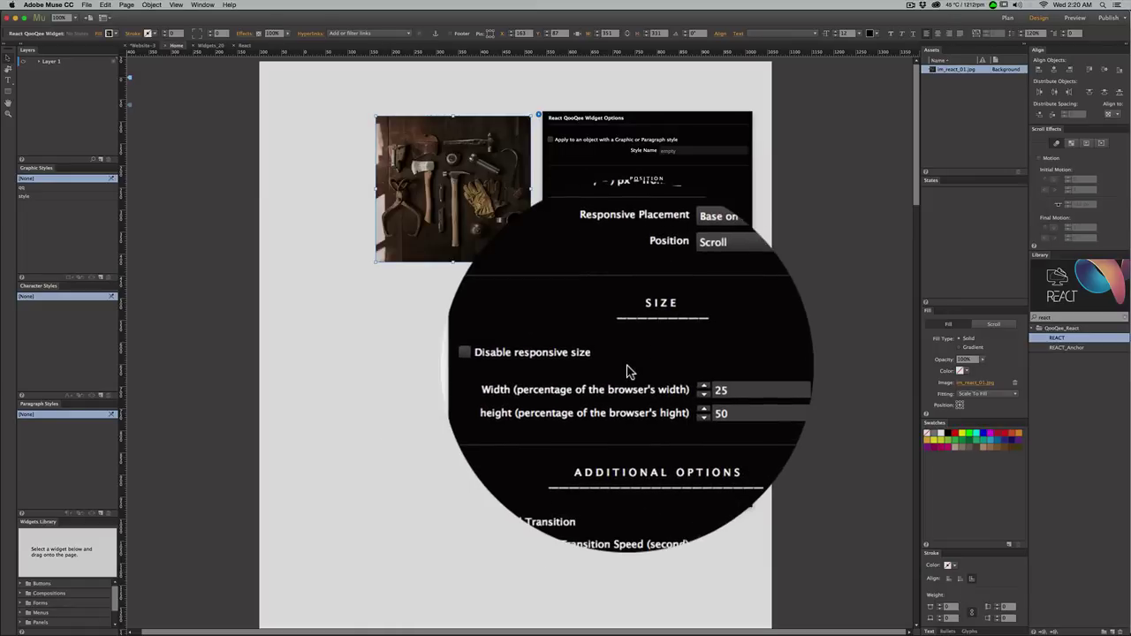
Set the REACT widget's responsive size to 50 percent of the browser's width and 20 percent of its height.
click(689, 385)
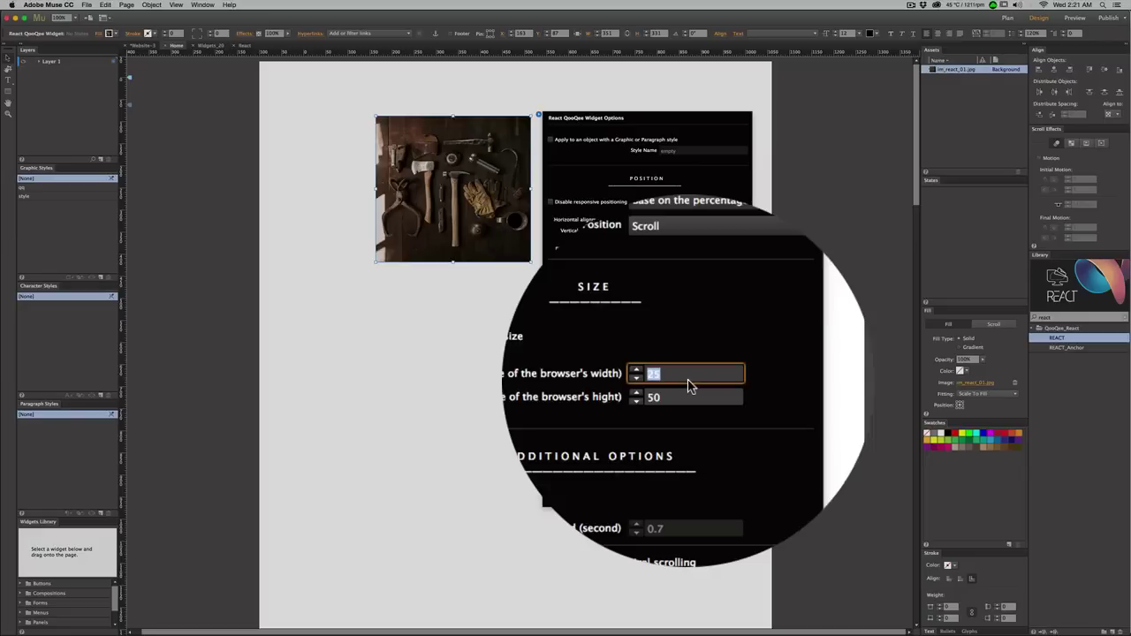
text(50)
key(Return)
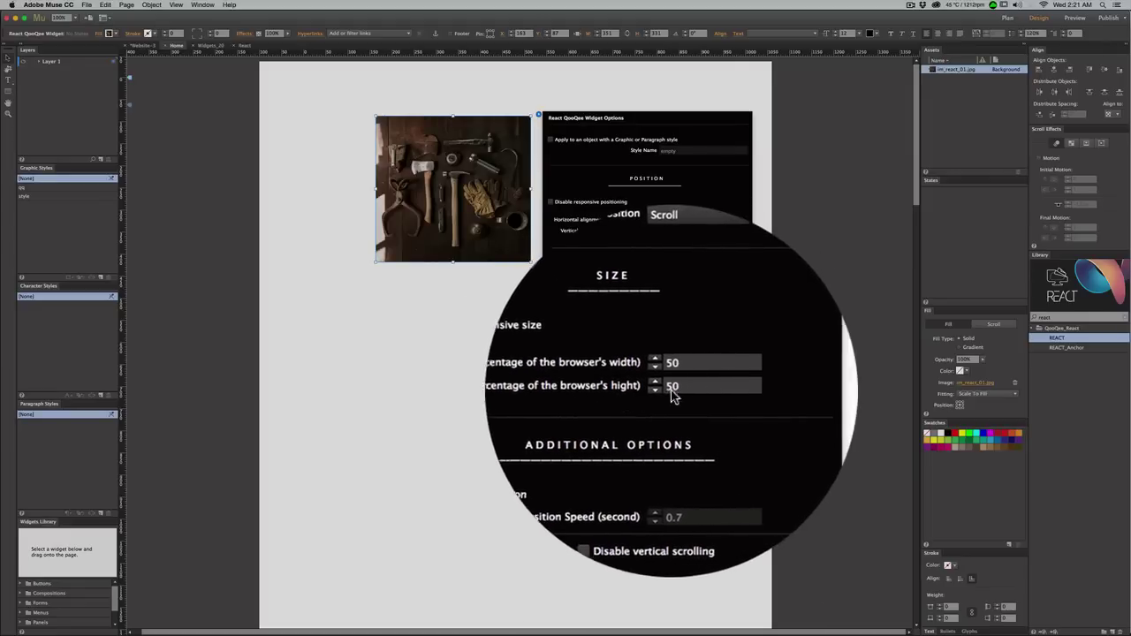
double_click(682, 389)
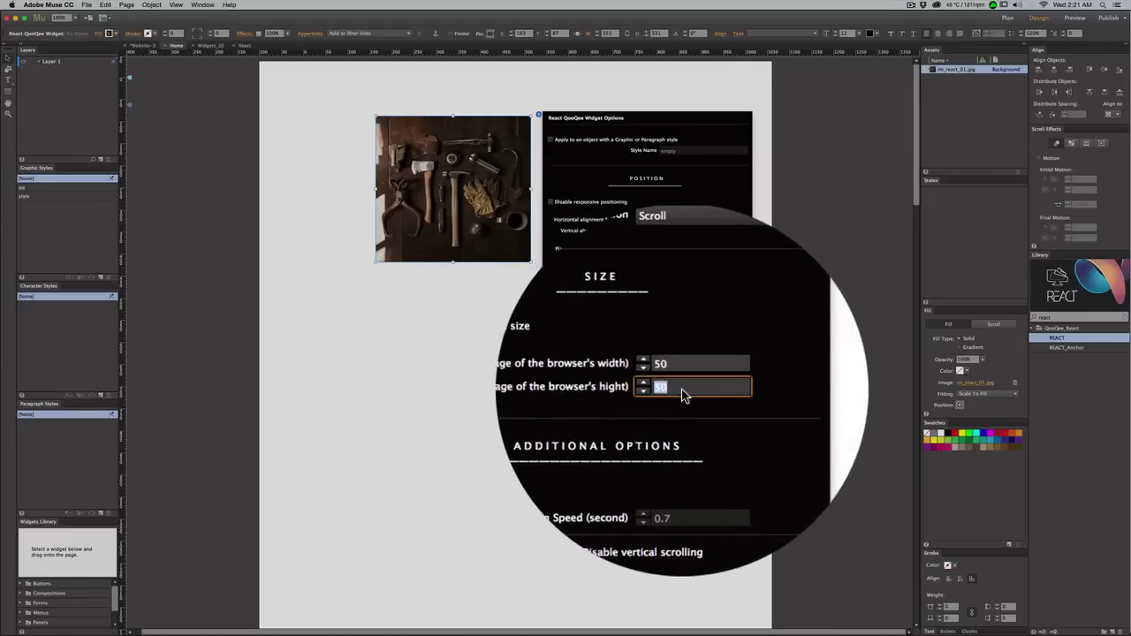
text(20)
key(Return)
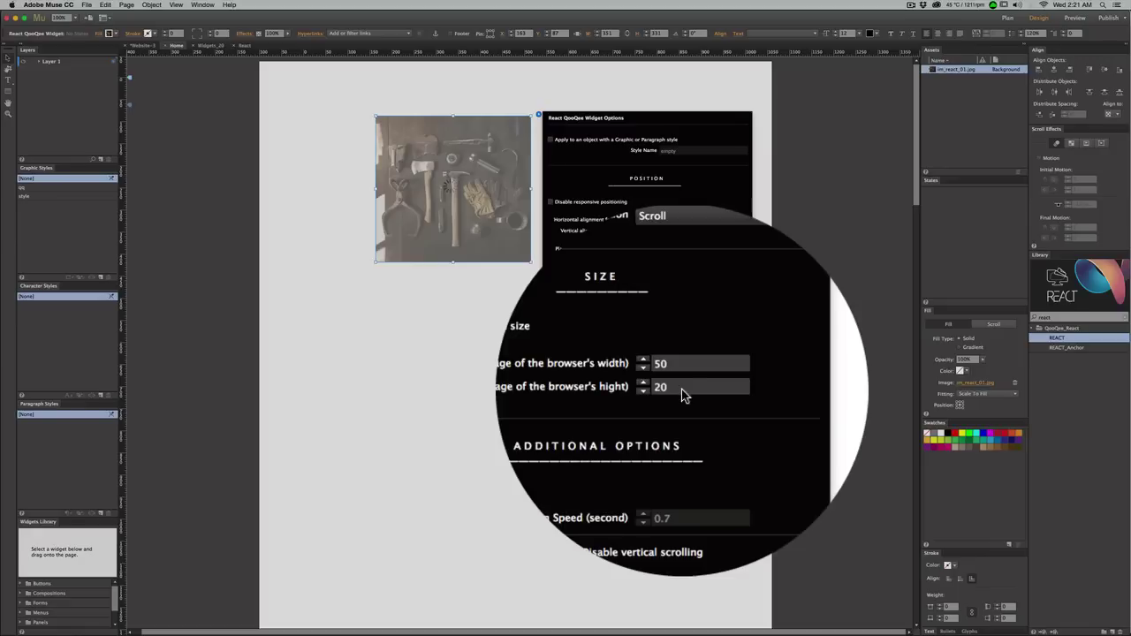
click(510, 302)
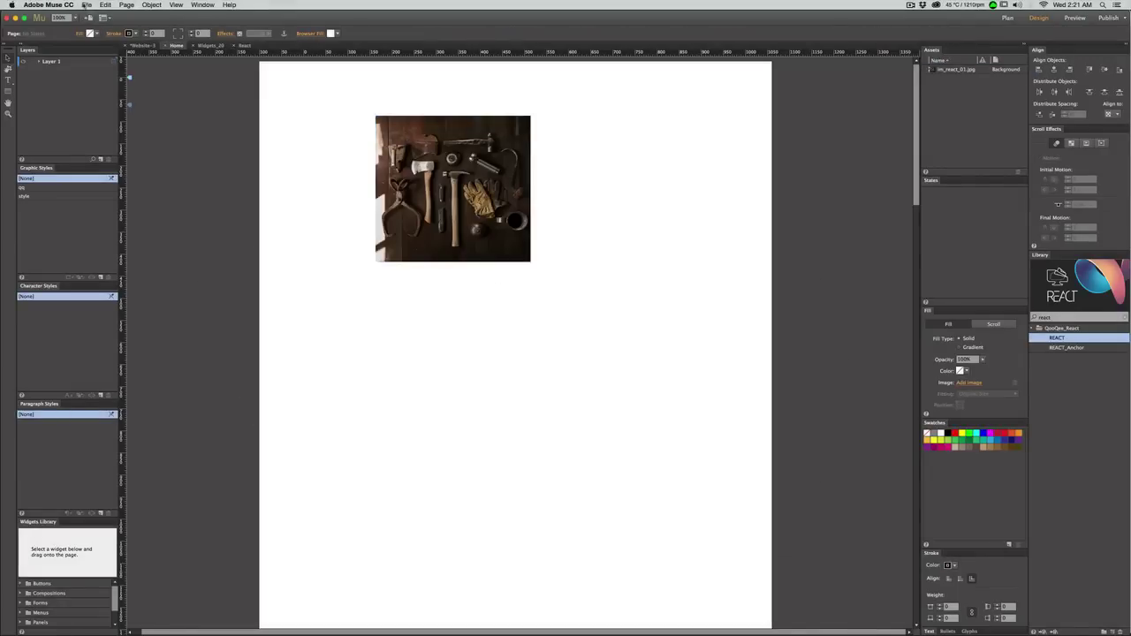
Preview the page in the browser and resize the window to check the image's responsive width and height.
click(86, 4)
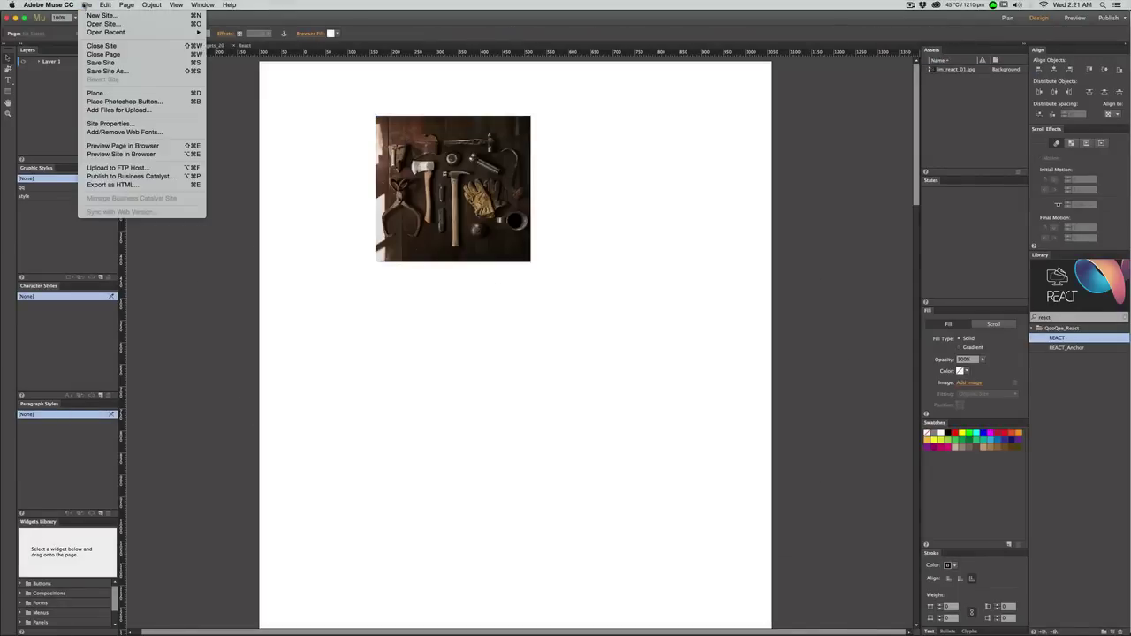
click(127, 148)
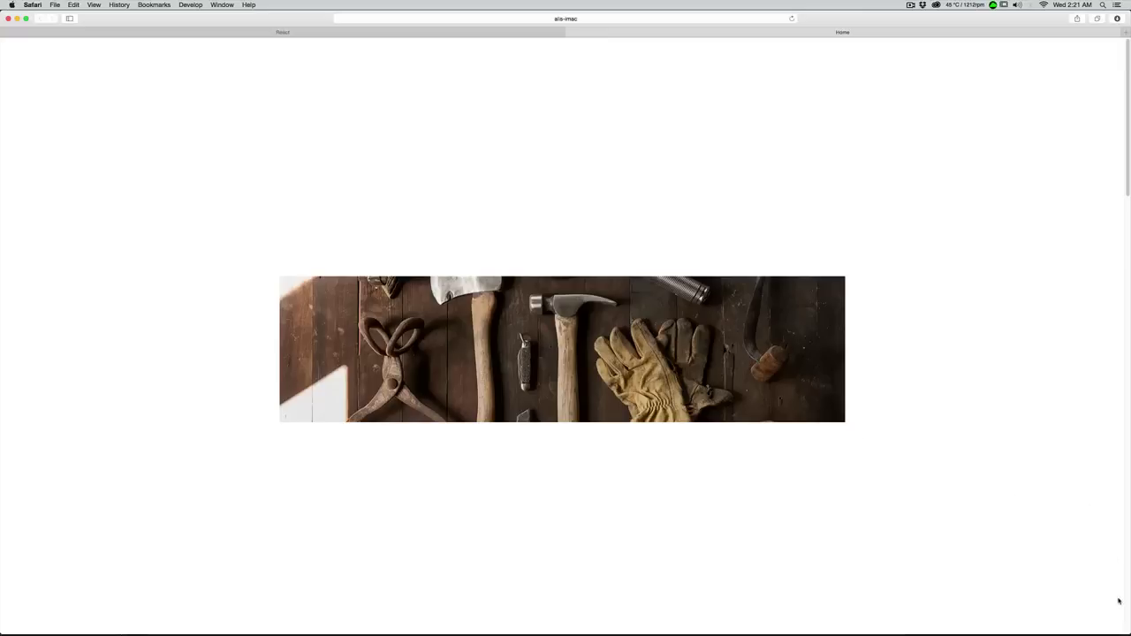
drag(1127, 632, 1100, 626)
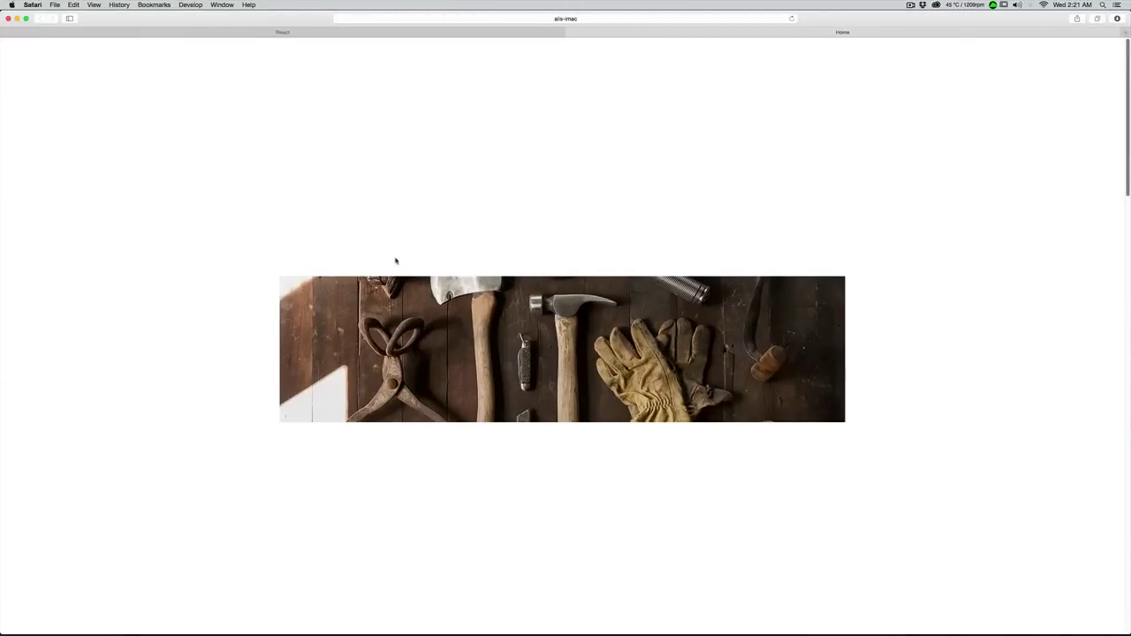
Return to Adobe Muse, remove the im_react_01.jpg fill image from the widget and fill it with green instead.
key(super+Tab)
click(472, 180)
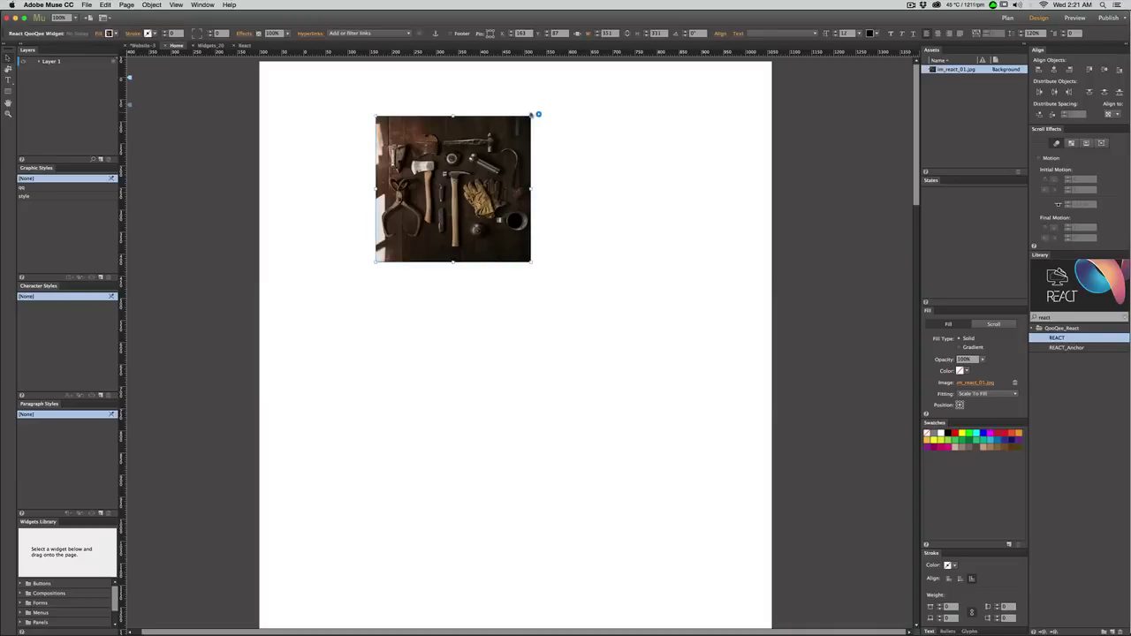
click(538, 114)
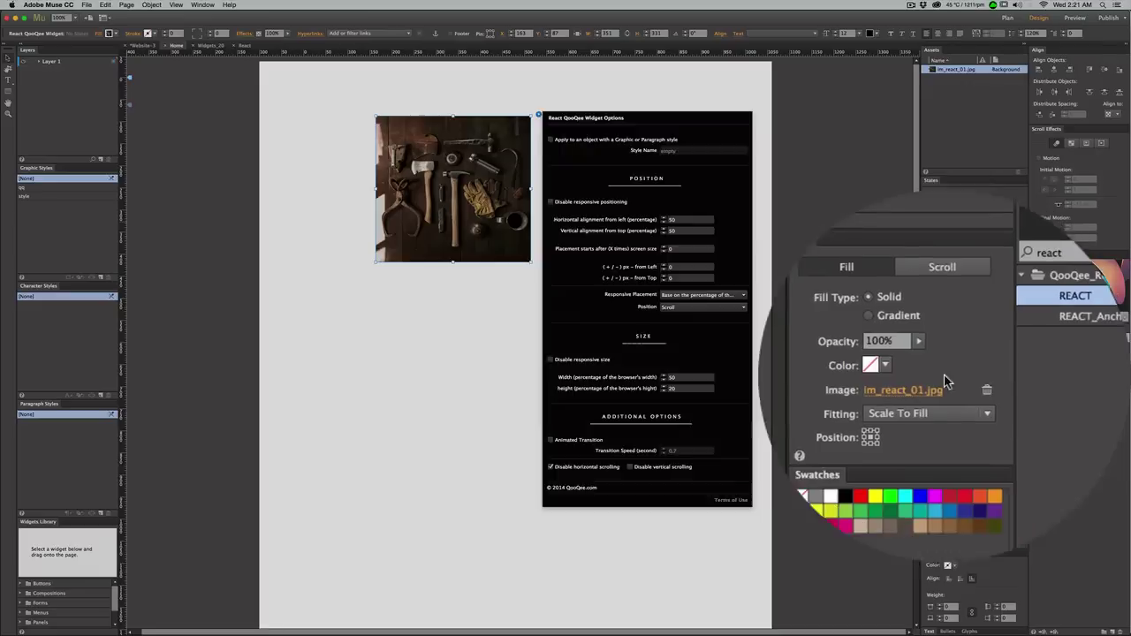
click(1010, 387)
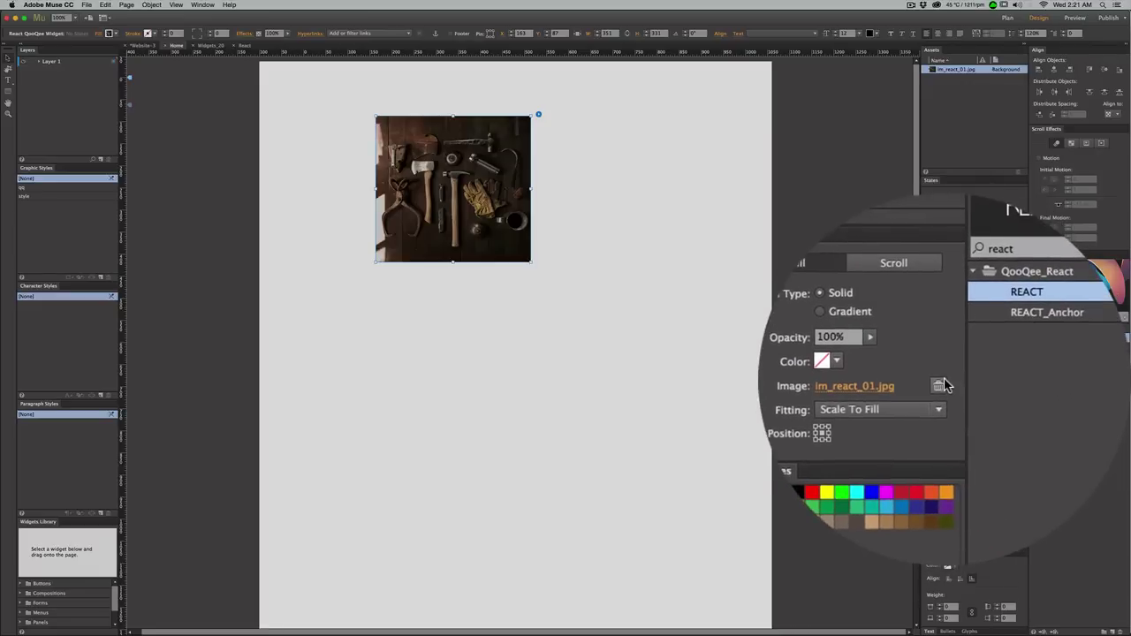
click(1015, 383)
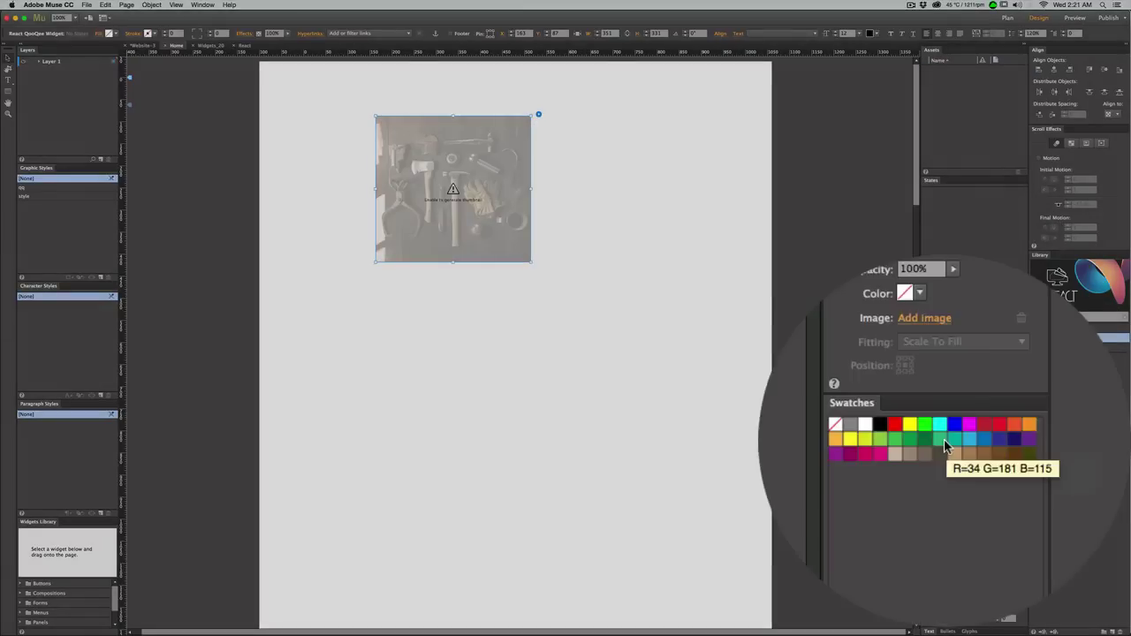
click(976, 440)
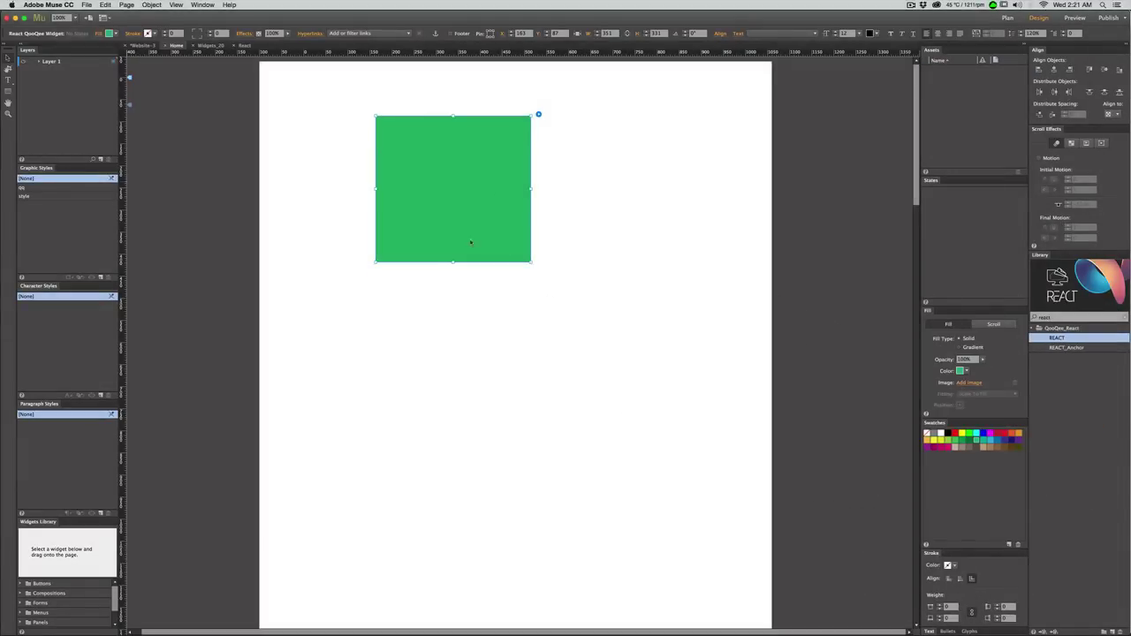
Shift the green widget down and left, then paste a copy of it to its right with a blue fill.
drag(471, 242, 444, 273)
right_click(395, 250)
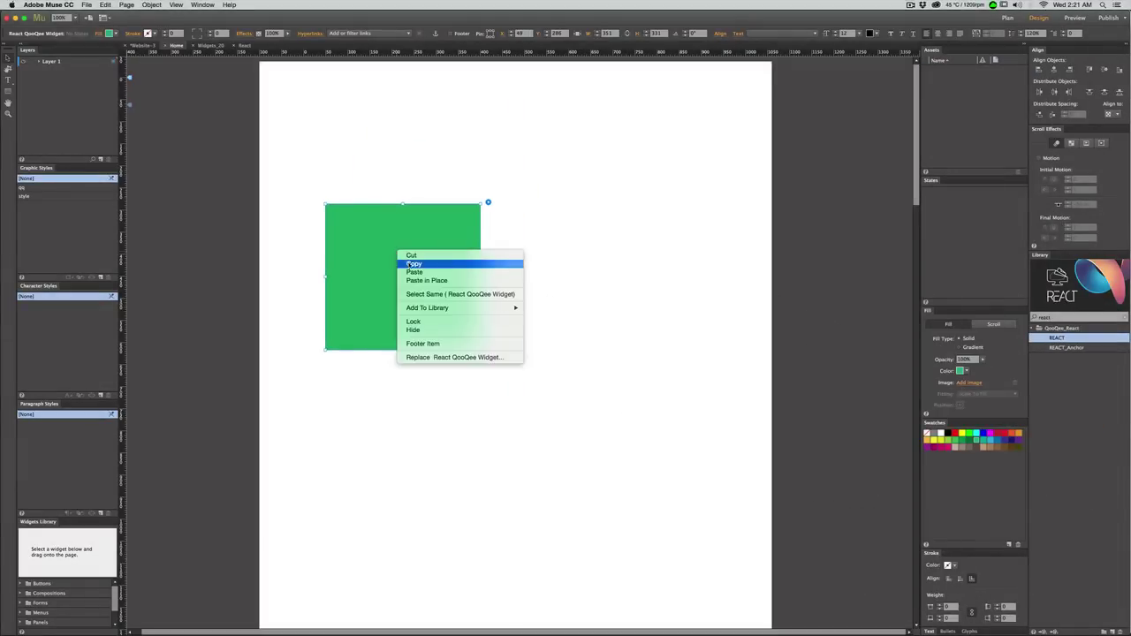
click(576, 234)
right_click(570, 206)
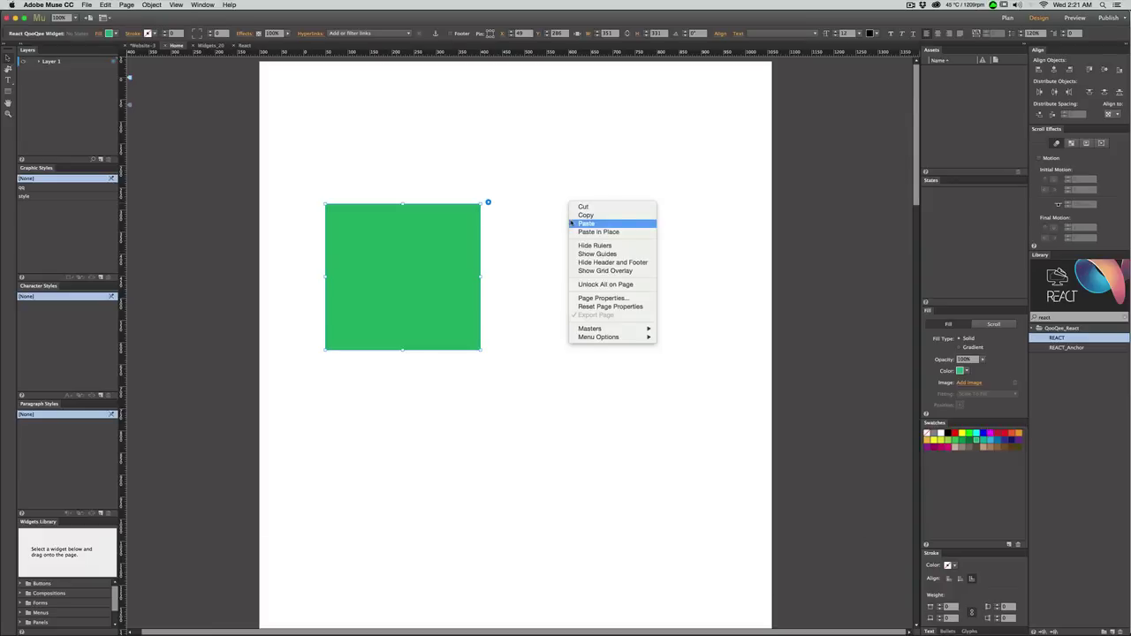
click(574, 223)
drag(522, 345, 618, 282)
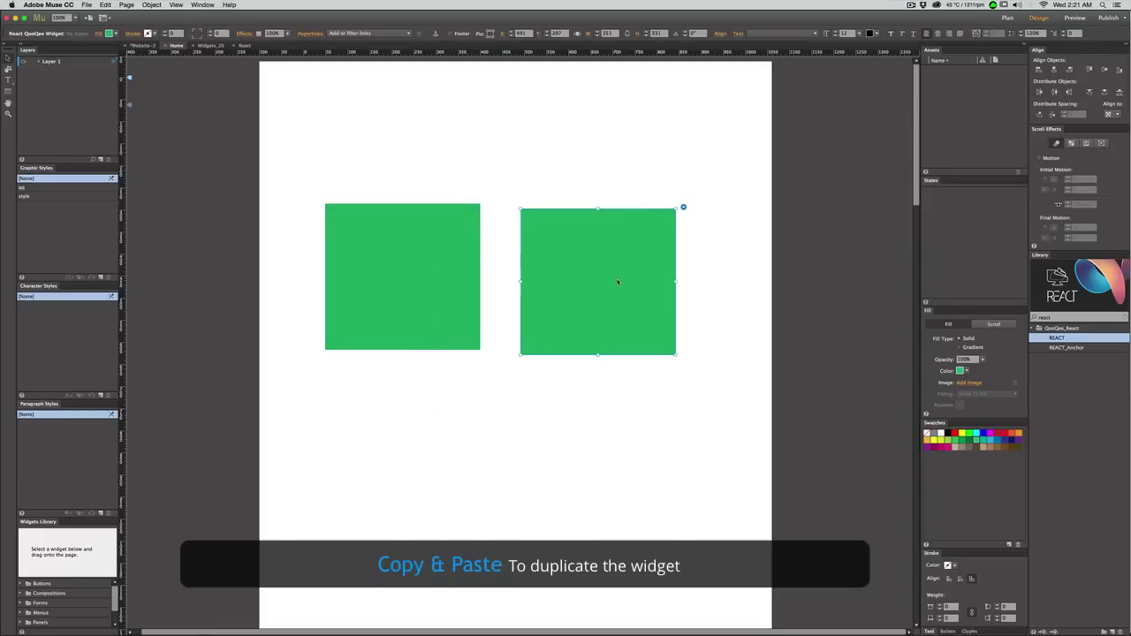
click(991, 440)
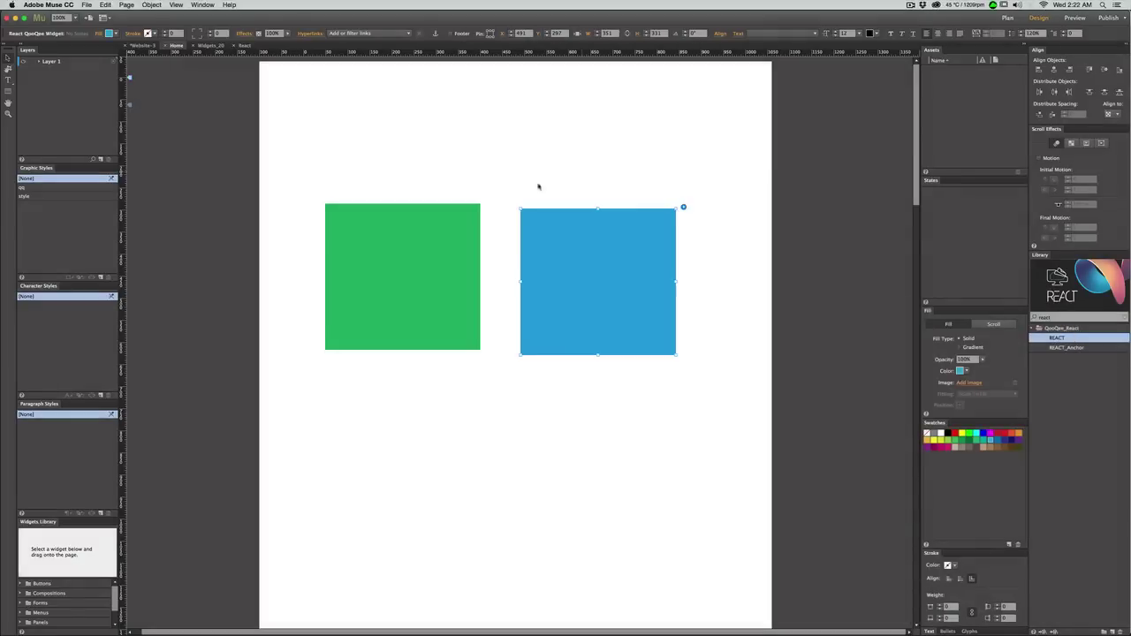
Set the green widget's responsive size to 100 percent of the browser's width and 100 percent of its height.
click(481, 206)
click(487, 203)
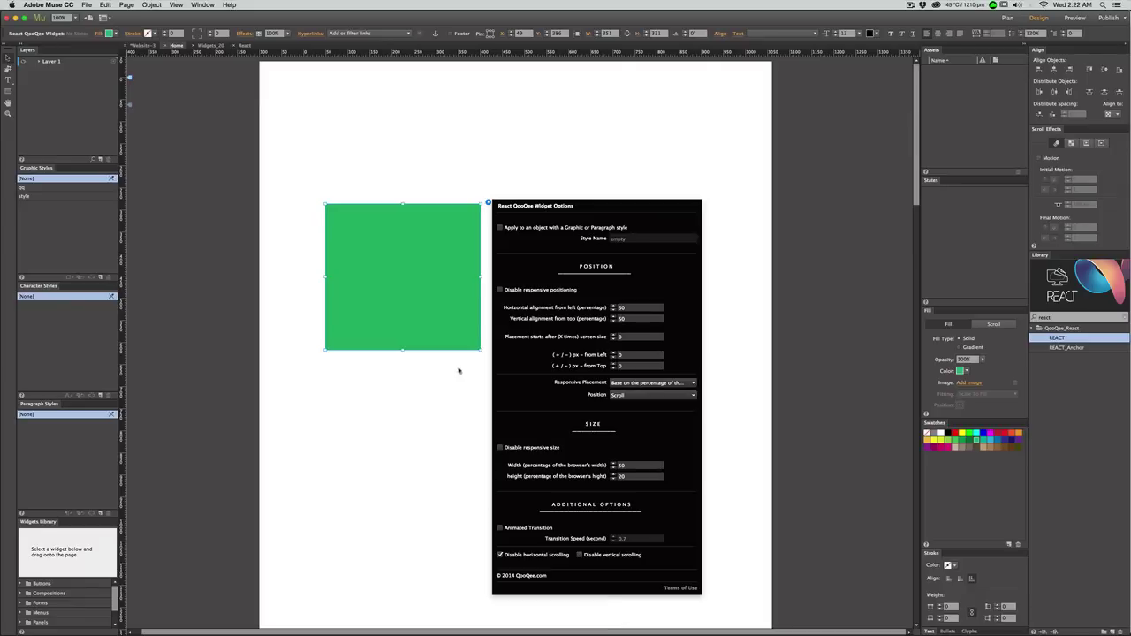
click(422, 227)
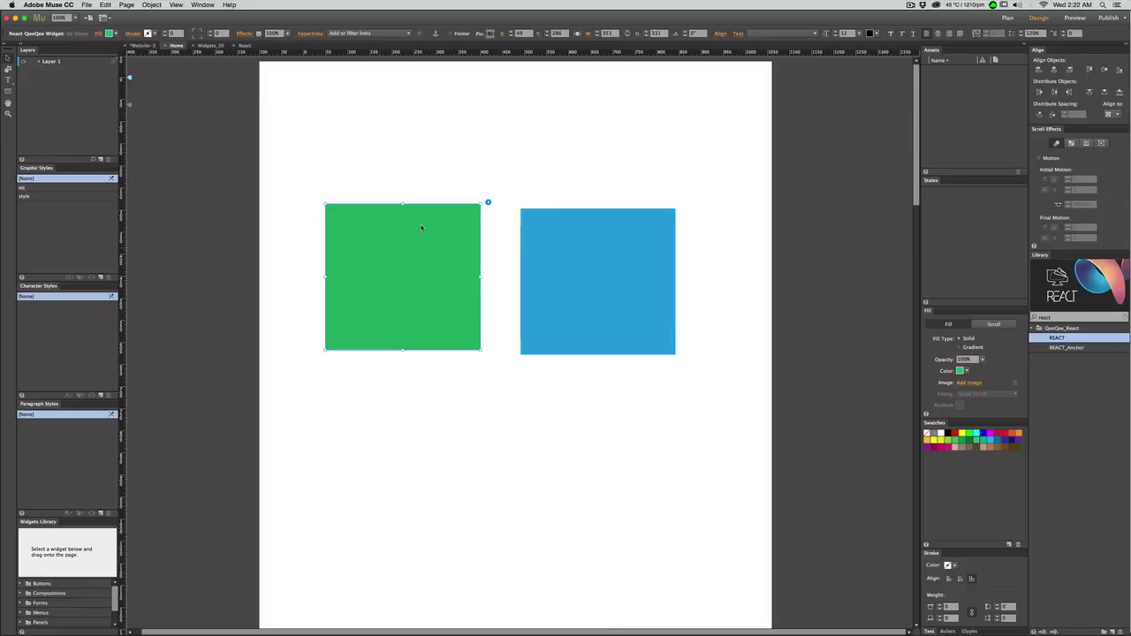
click(487, 202)
double_click(642, 466)
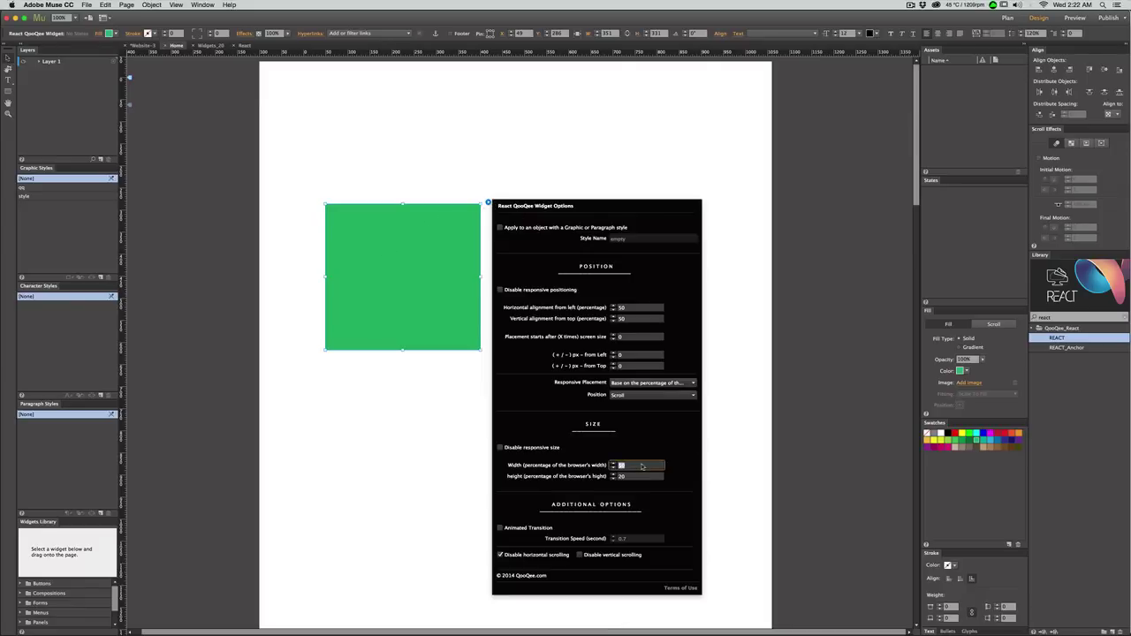
text(100)
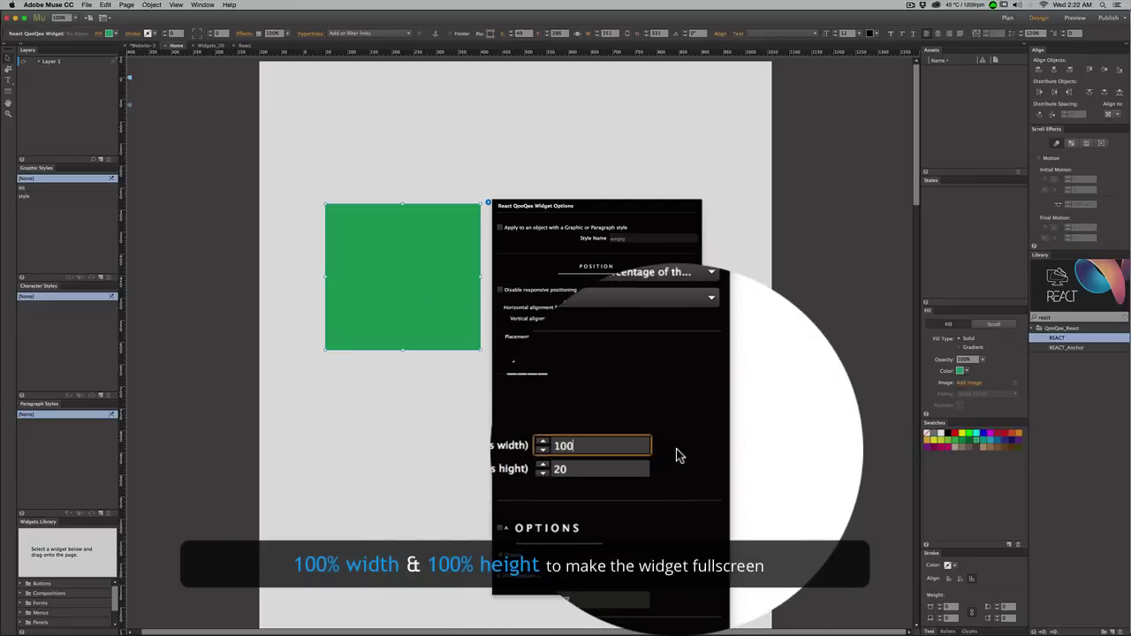
key(Return)
double_click(658, 477)
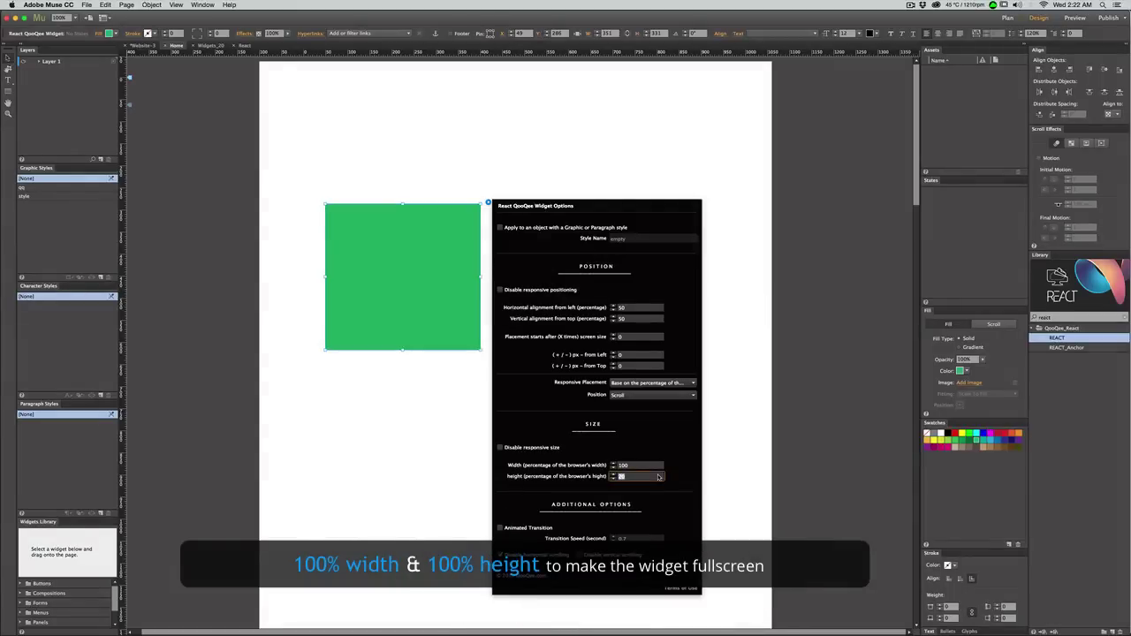
text(100)
key(Return)
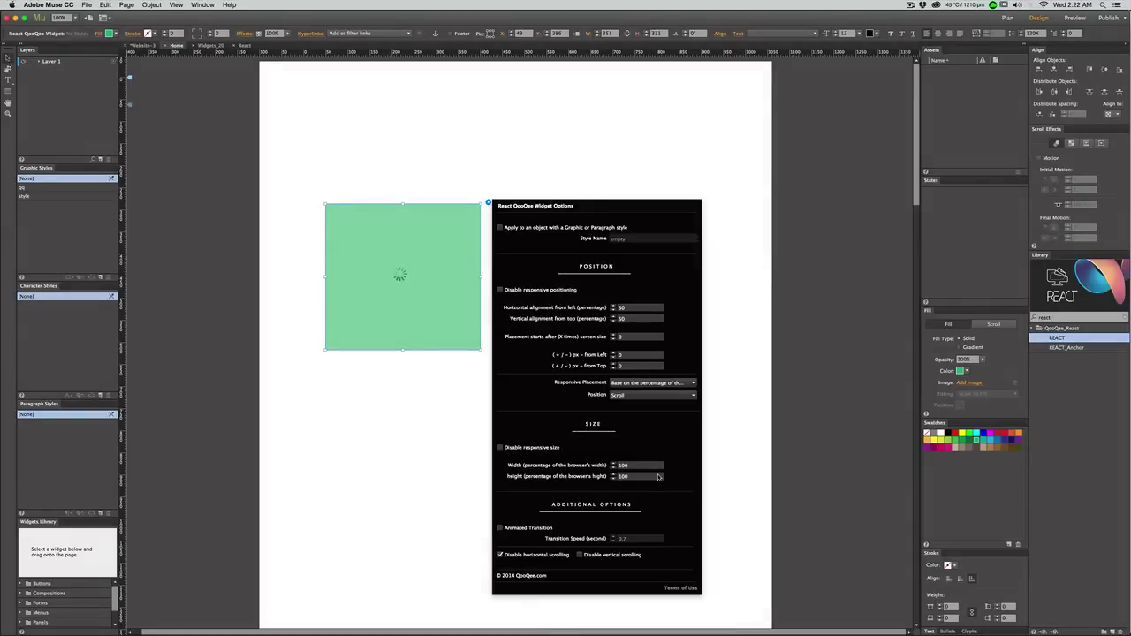
Set the green widget's horizontal alignment from left and vertical alignment from top to 0 percent.
double_click(630, 308)
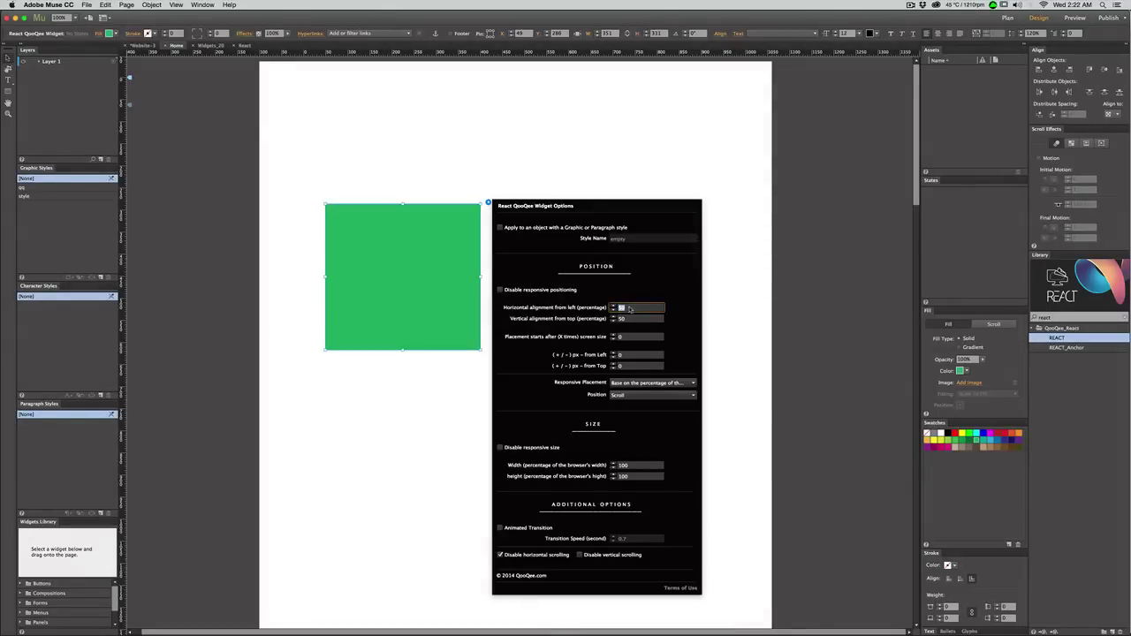
text(0)
key(Return)
double_click(636, 322)
text(0)
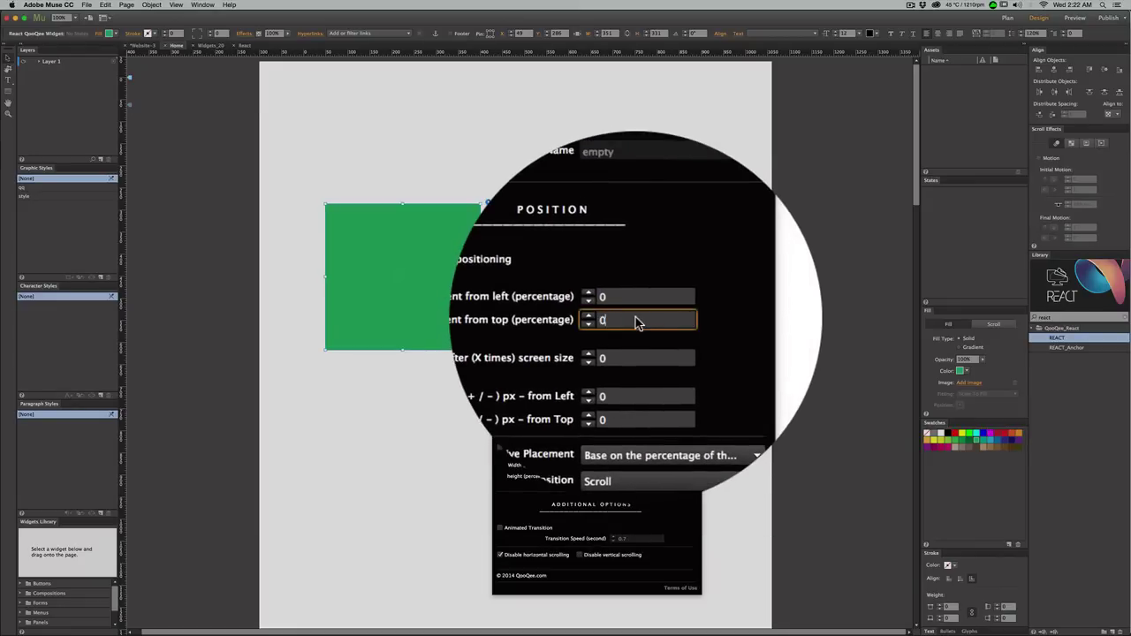
key(Return)
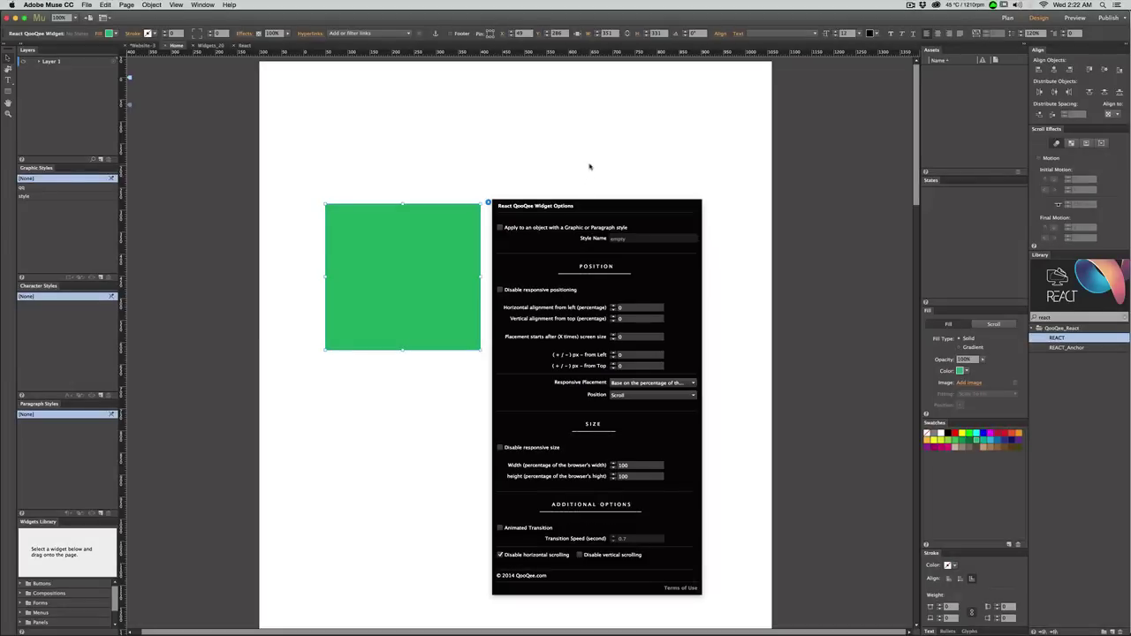
Preview the page in the browser and scroll it to check the green widget's fullscreen coverage behind the blue one.
key(super+shift+e)
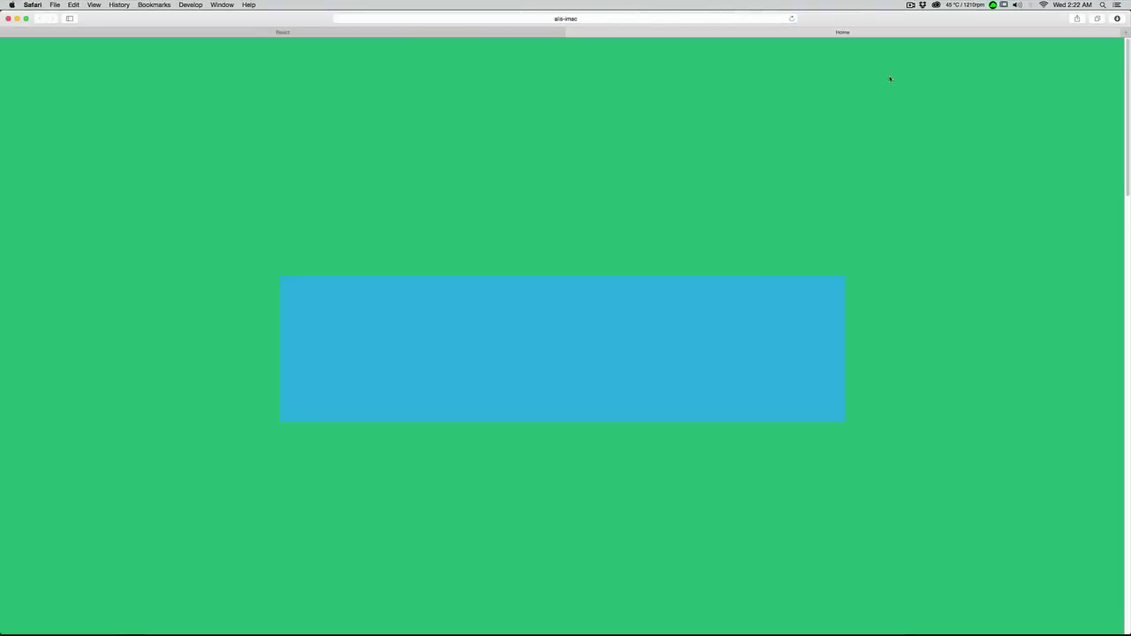
drag(1128, 101, 1127, 41)
Back in Adobe Muse, set the blue widget's responsive size to 100 percent of the browser's width and height.
key(super+Tab)
click(595, 239)
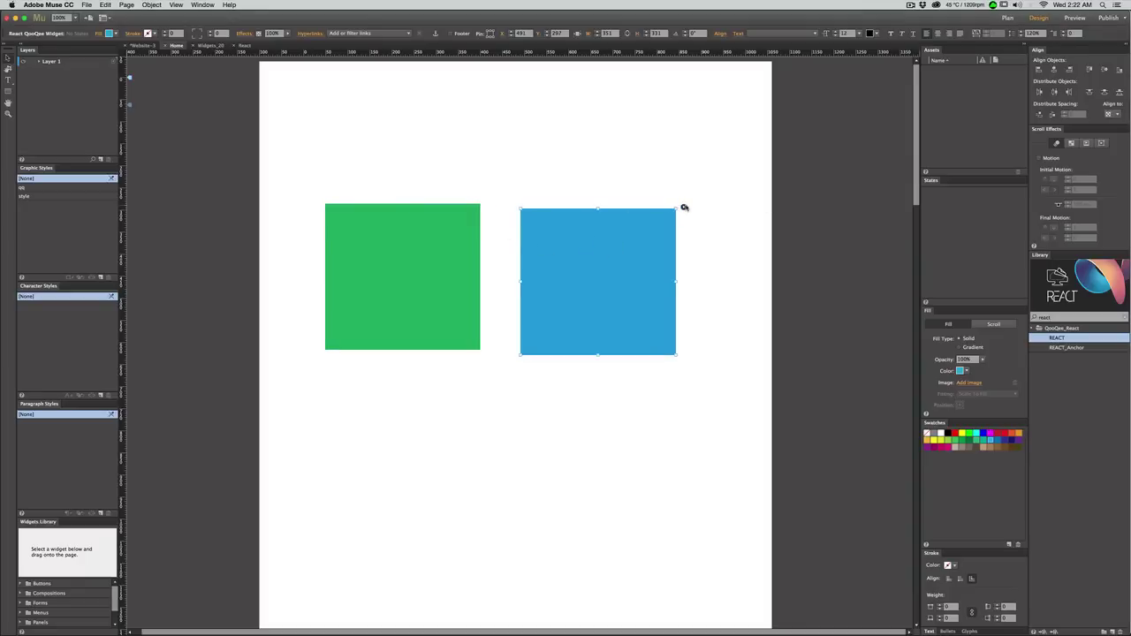
click(684, 207)
double_click(804, 408)
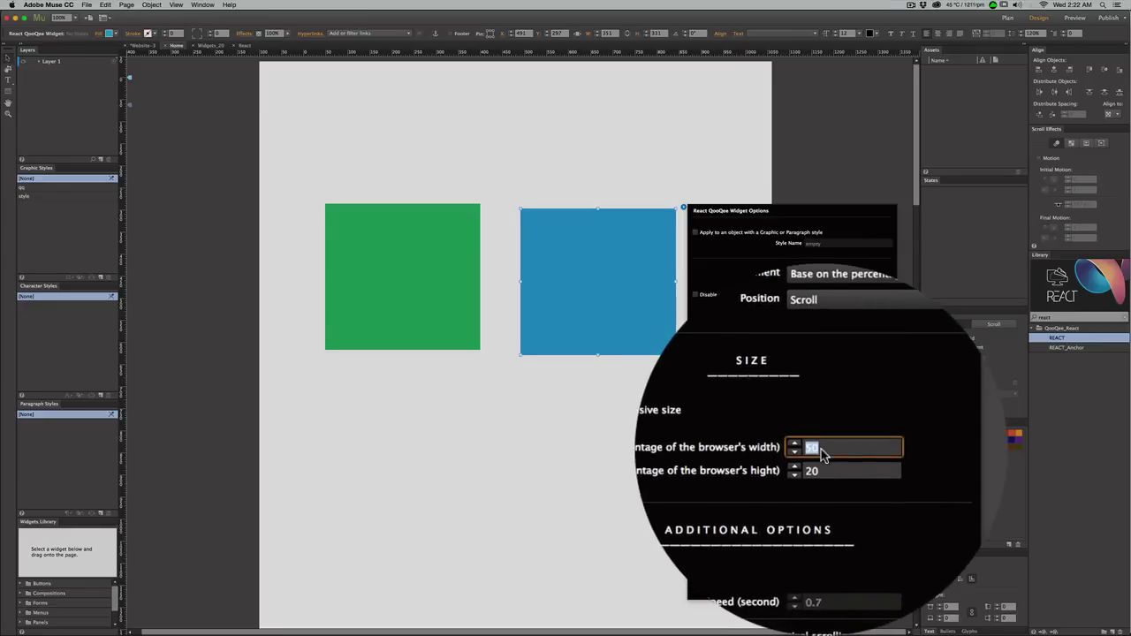
text(100)
key(Tab)
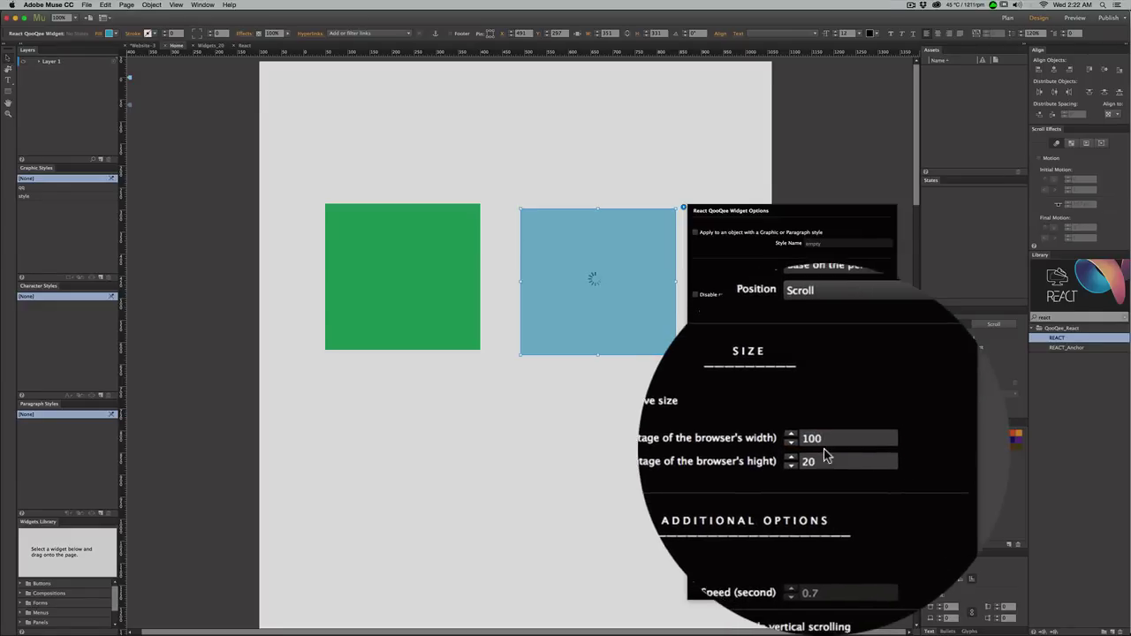
double_click(827, 455)
text(100)
key(Return)
Set the blue widget's horizontal alignment from left and vertical alignment from top to 0 percent.
double_click(842, 317)
text(0)
key(Tab)
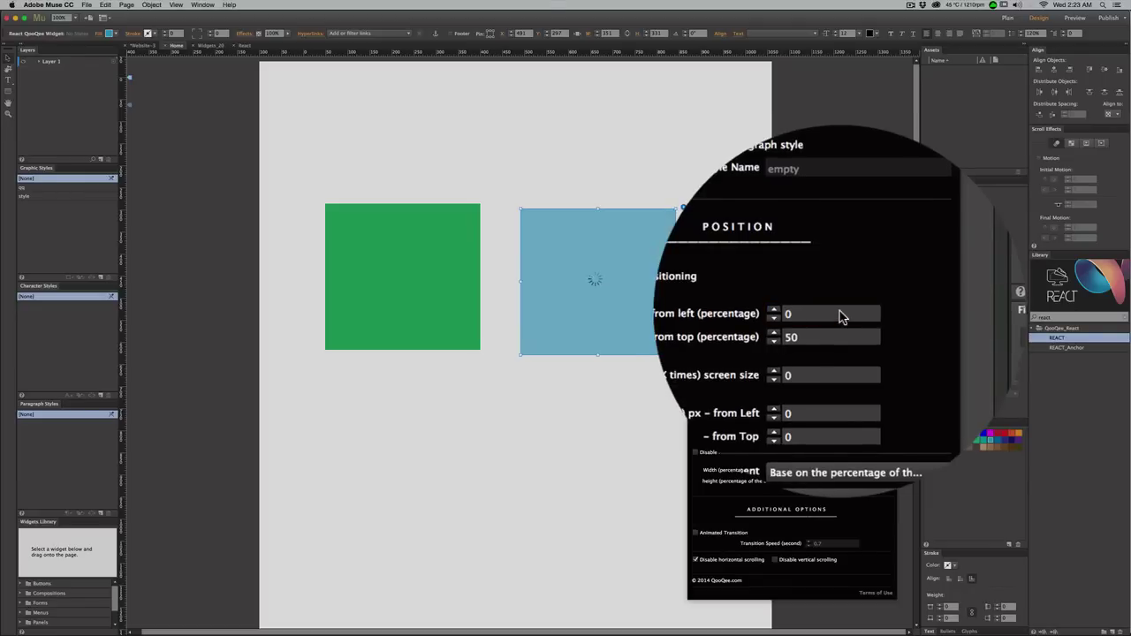
double_click(847, 326)
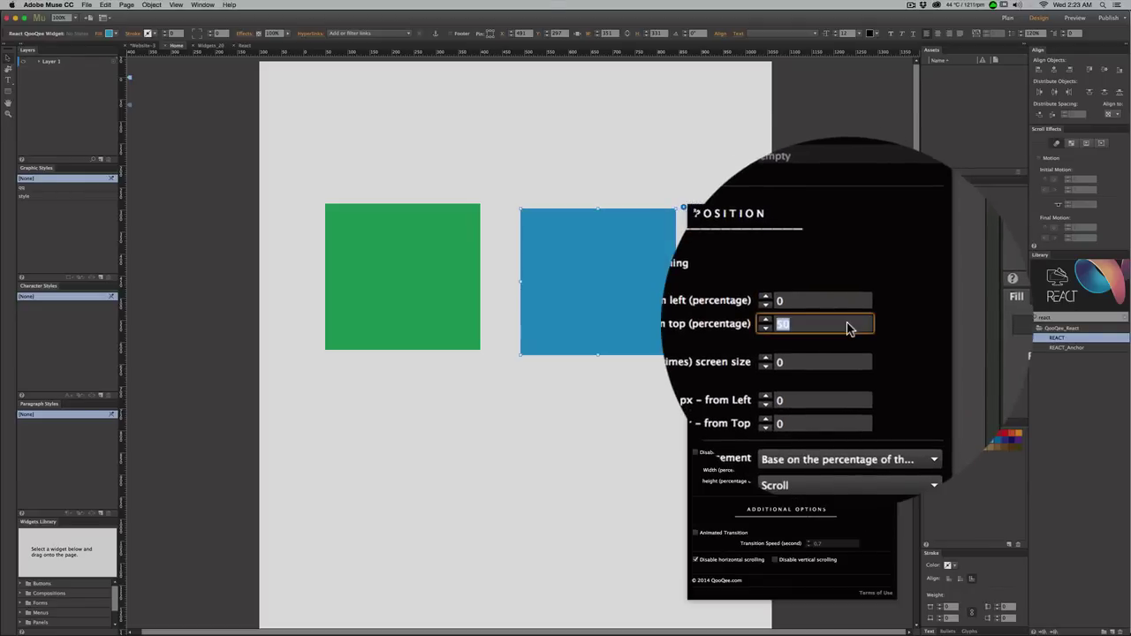
text(0)
key(Tab)
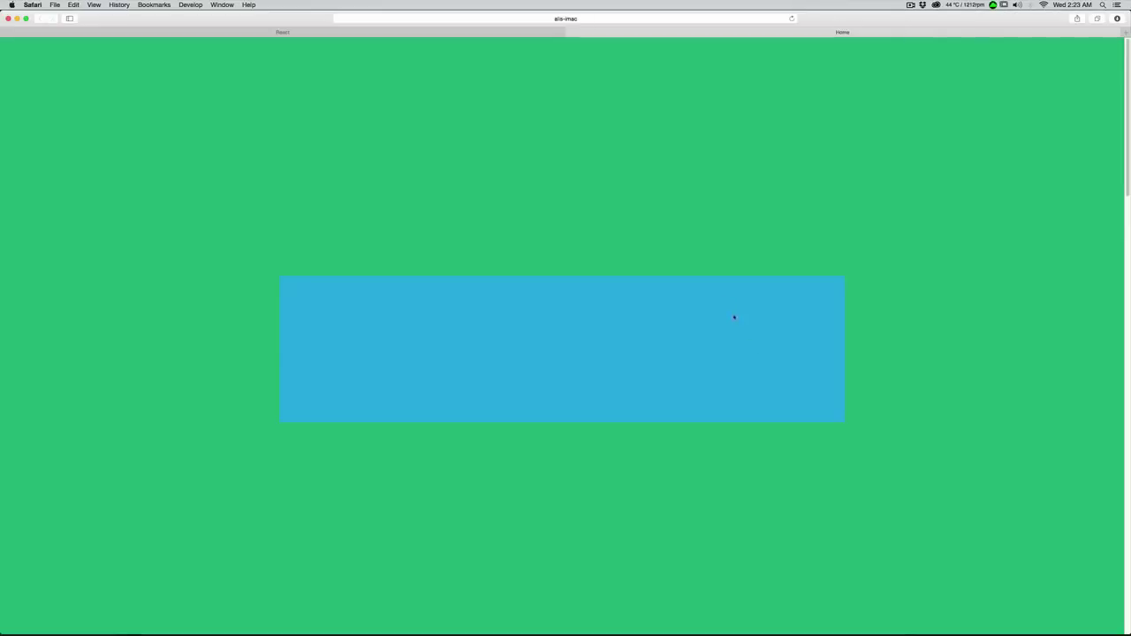
In the browser preview, scroll down past the green widget and back up to examine its one-screen height.
mouse_move(1127, 62)
mouse_down()
mouse_move(1127, 77)
mouse_move(1127, 60)
mouse_up()
scroll(864, 131, down, 5)
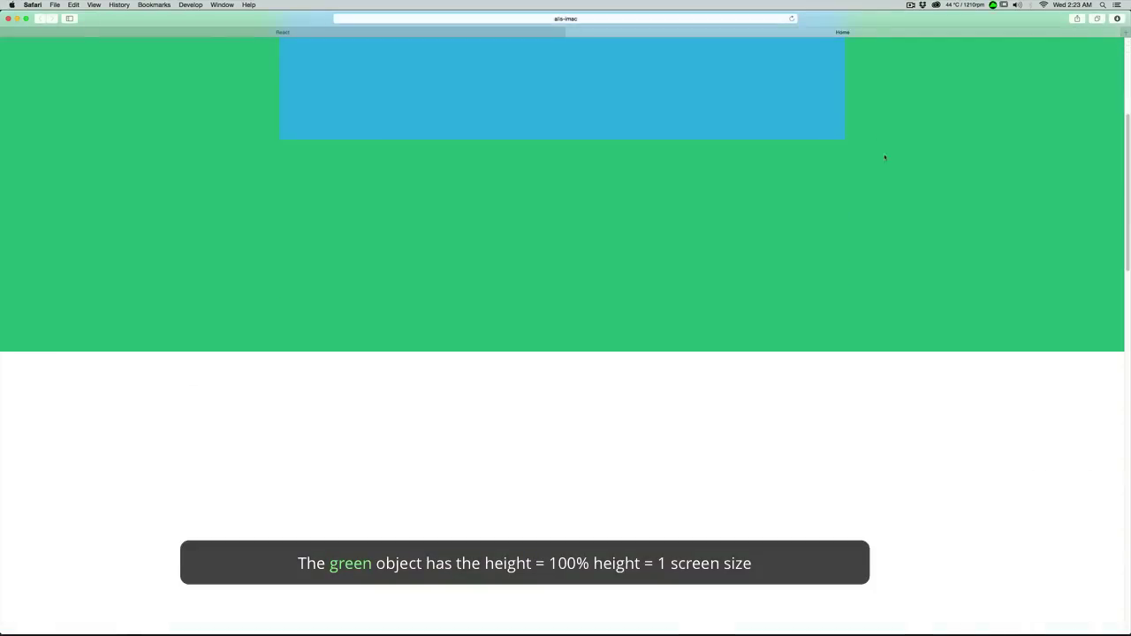
scroll(652, 269, up, 5)
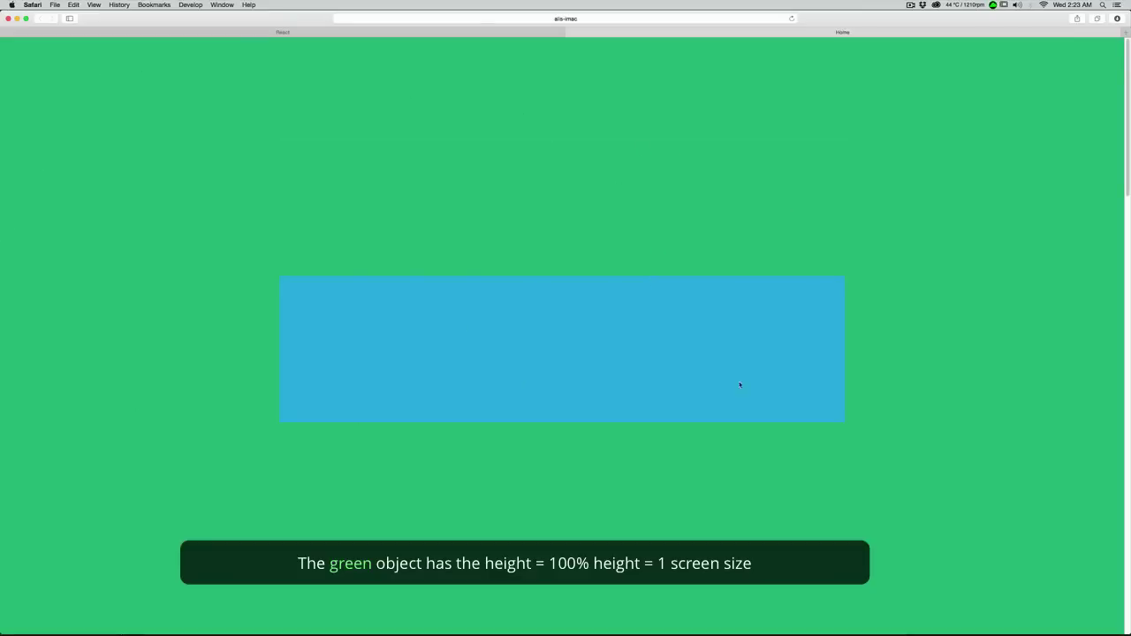
Back in Adobe Muse, set the blue widget's placement to start after 1 screen size.
drag(1127, 100, 1128, 216)
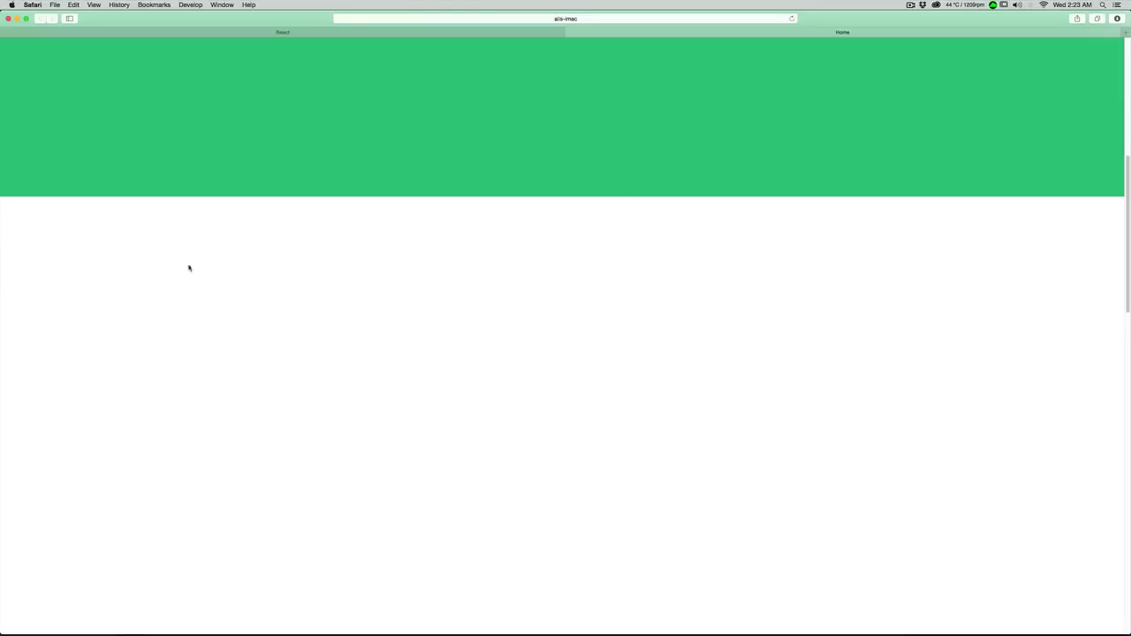
key(super+Tab)
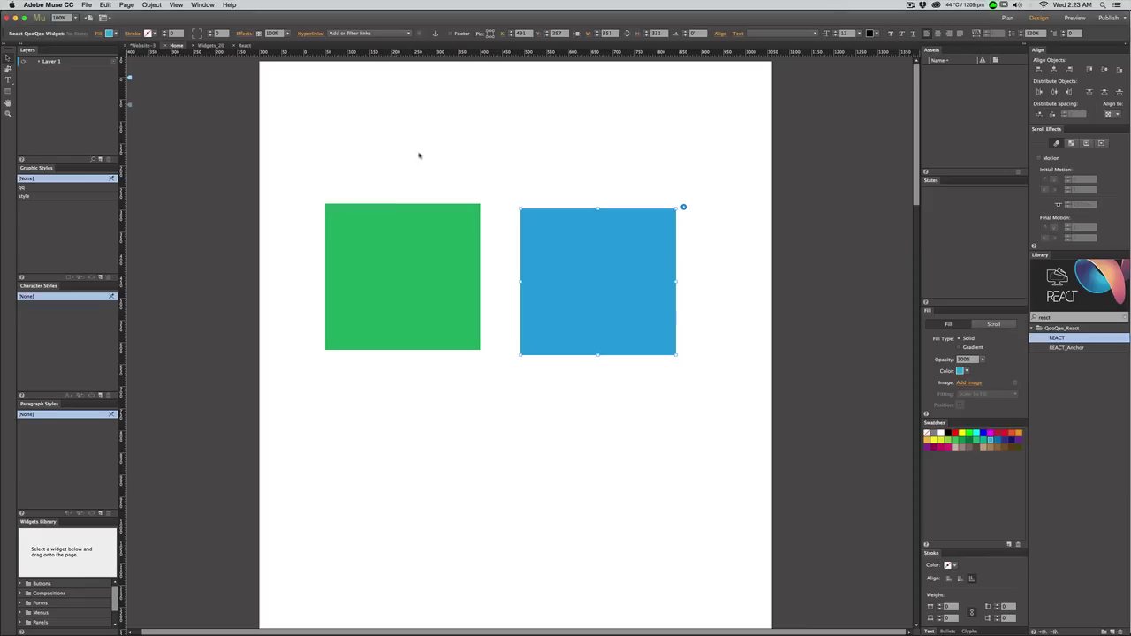
click(683, 207)
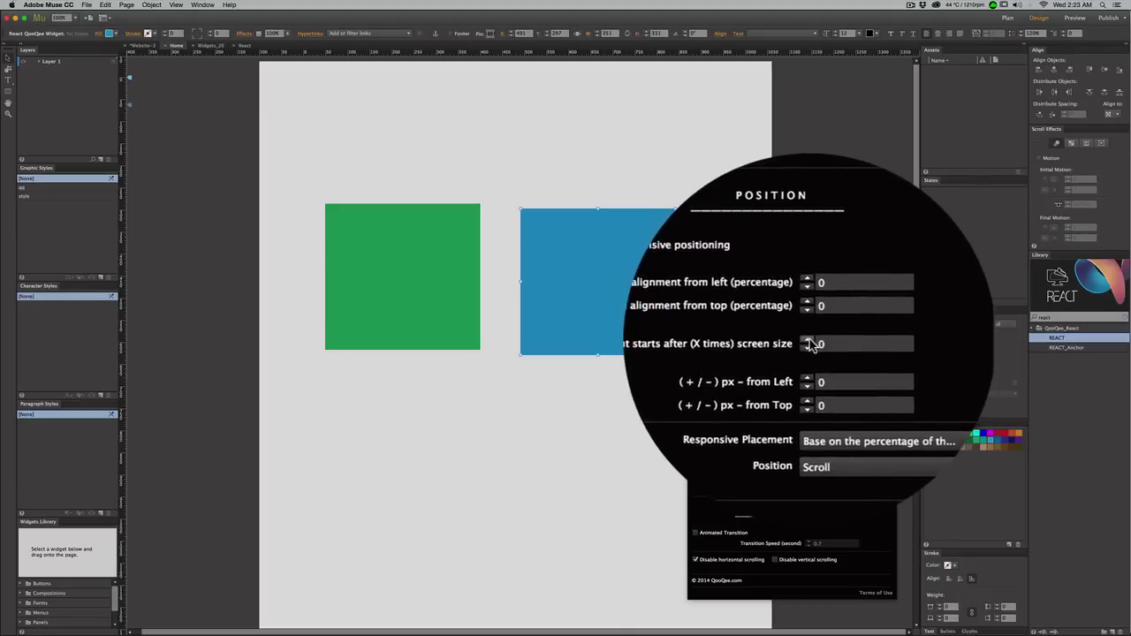
click(809, 340)
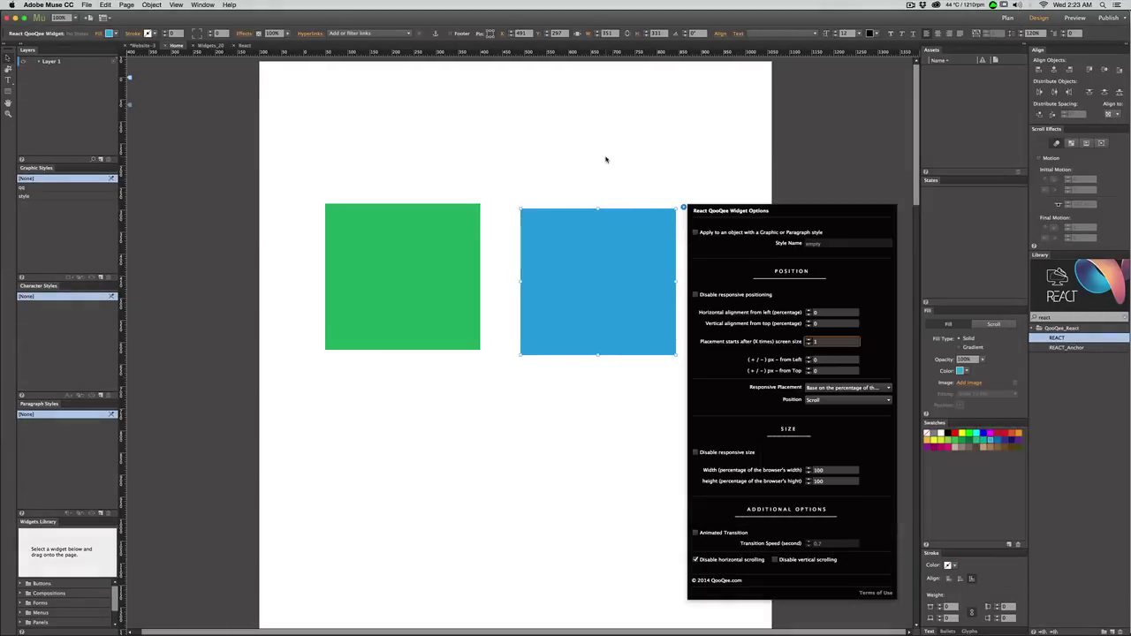
click(606, 160)
Preview the page in the browser, scrolling it and resizing the window to check that the blue widget follows the fullscreen green one.
key(super+shift+e)
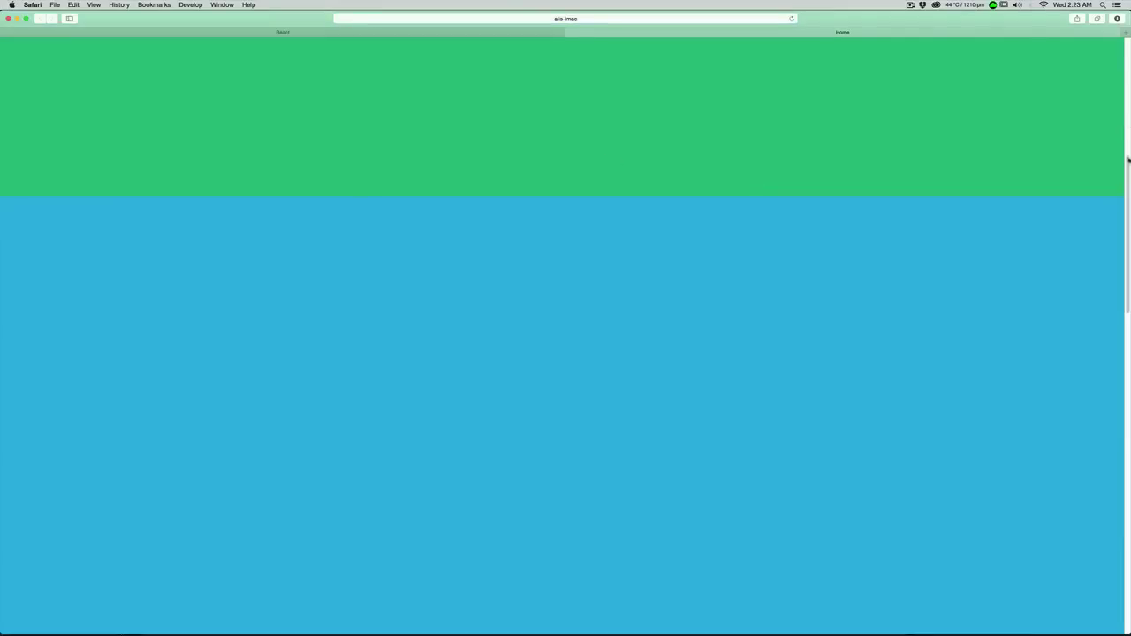
drag(1126, 165, 1112, 3)
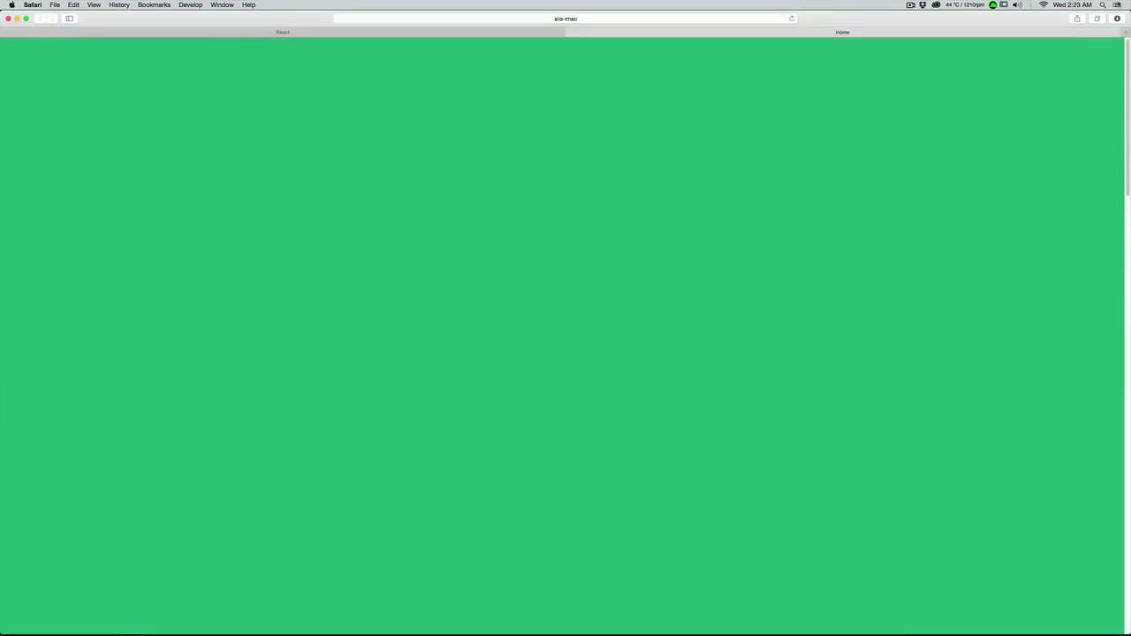
mouse_move(1127, 42)
mouse_down()
mouse_move(1129, 200)
mouse_move(1127, 37)
mouse_up()
drag(1130, 633, 543, 337)
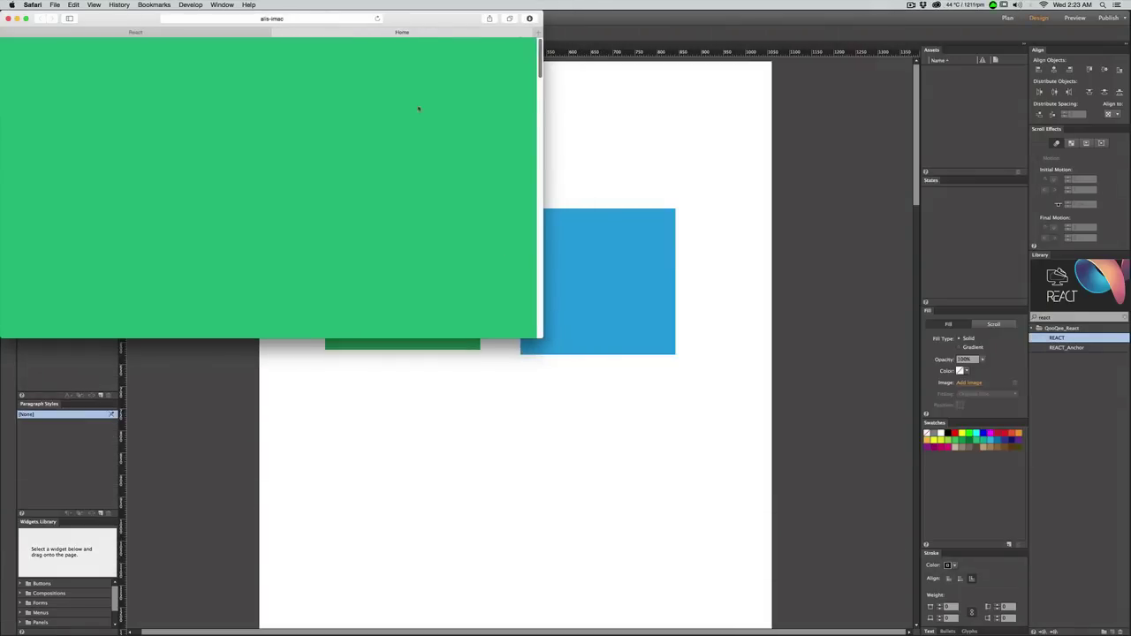
mouse_move(539, 59)
mouse_down()
mouse_move(539, 114)
mouse_move(539, 54)
mouse_up()
drag(541, 337, 1129, 633)
Back in Adobe Muse, paste a REACT widget overlapping the green and blue ones and fill it with the image im_react_01.jpg.
key(super+Tab)
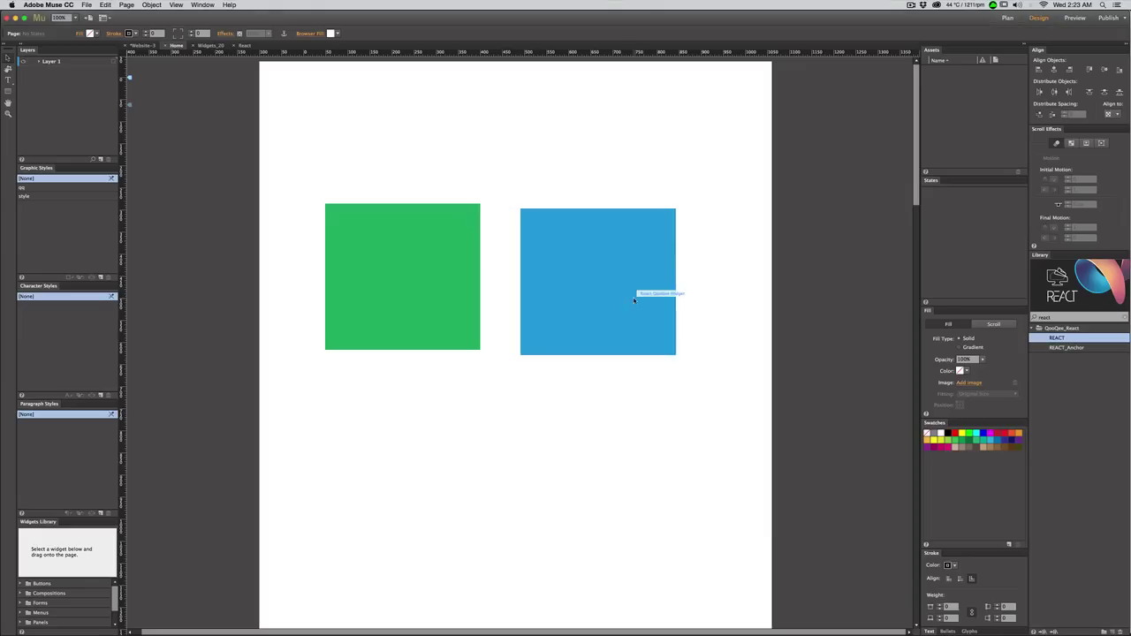
click(646, 248)
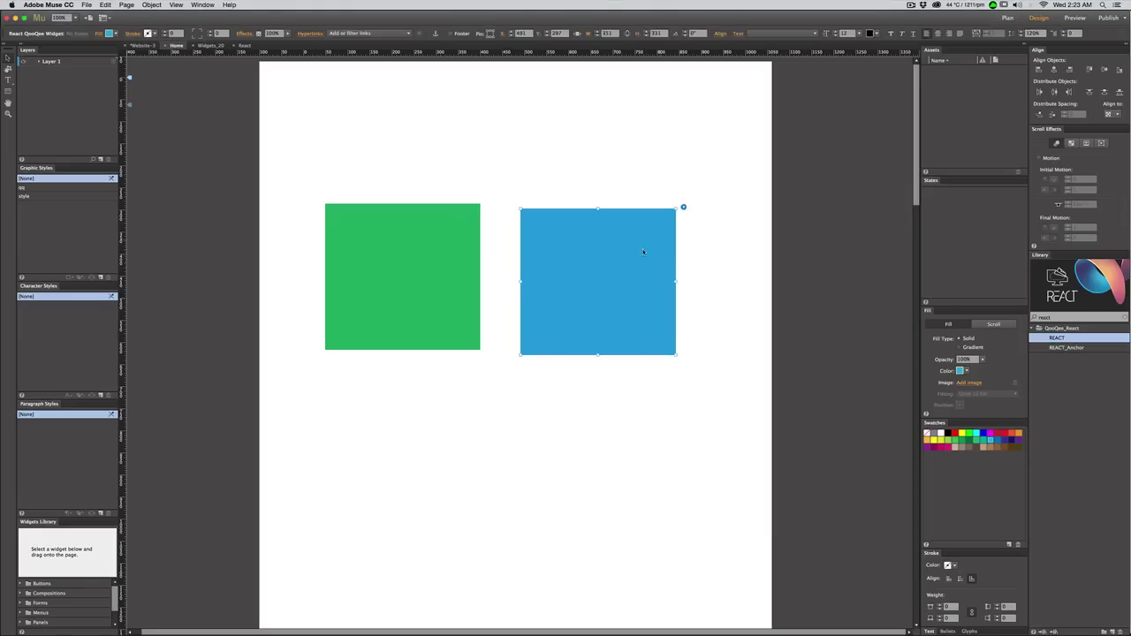
right_click(601, 259)
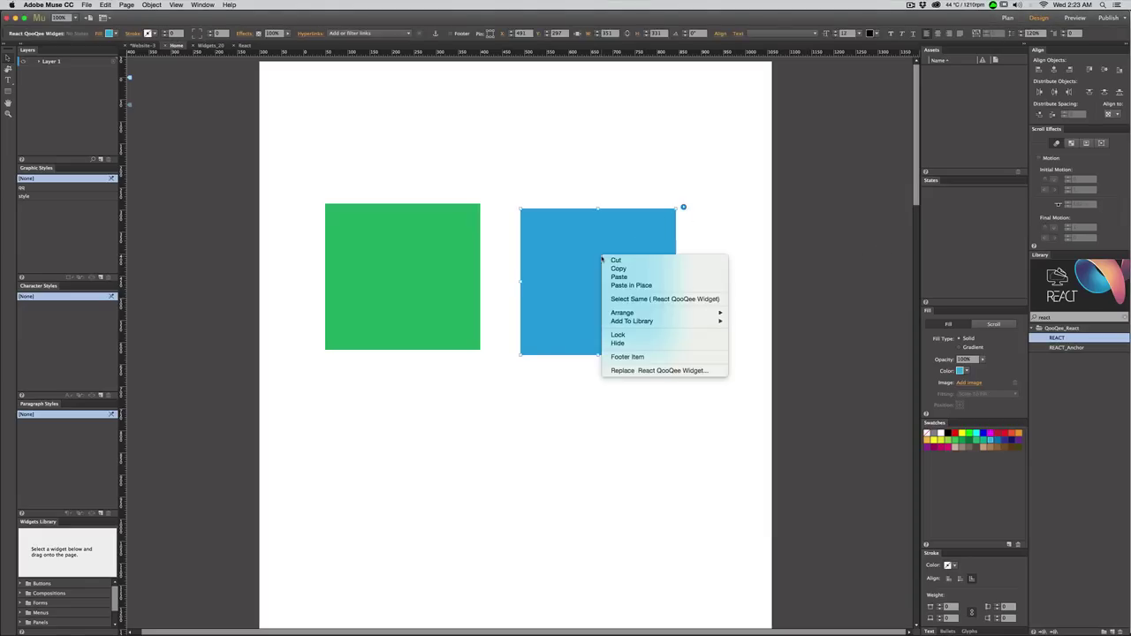
click(609, 187)
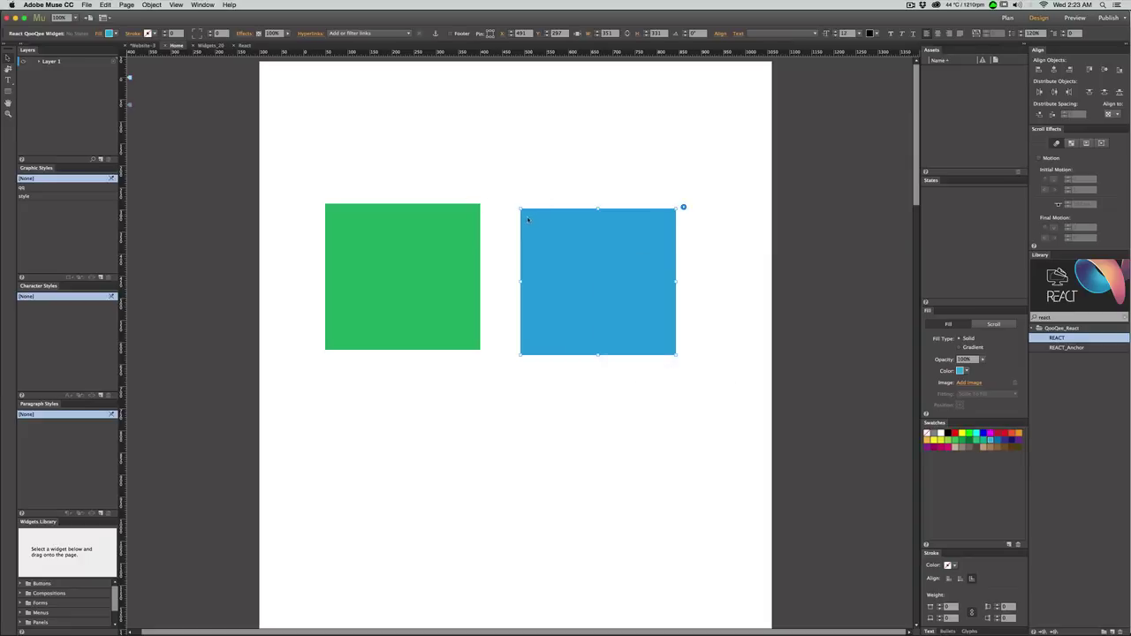
right_click(593, 123)
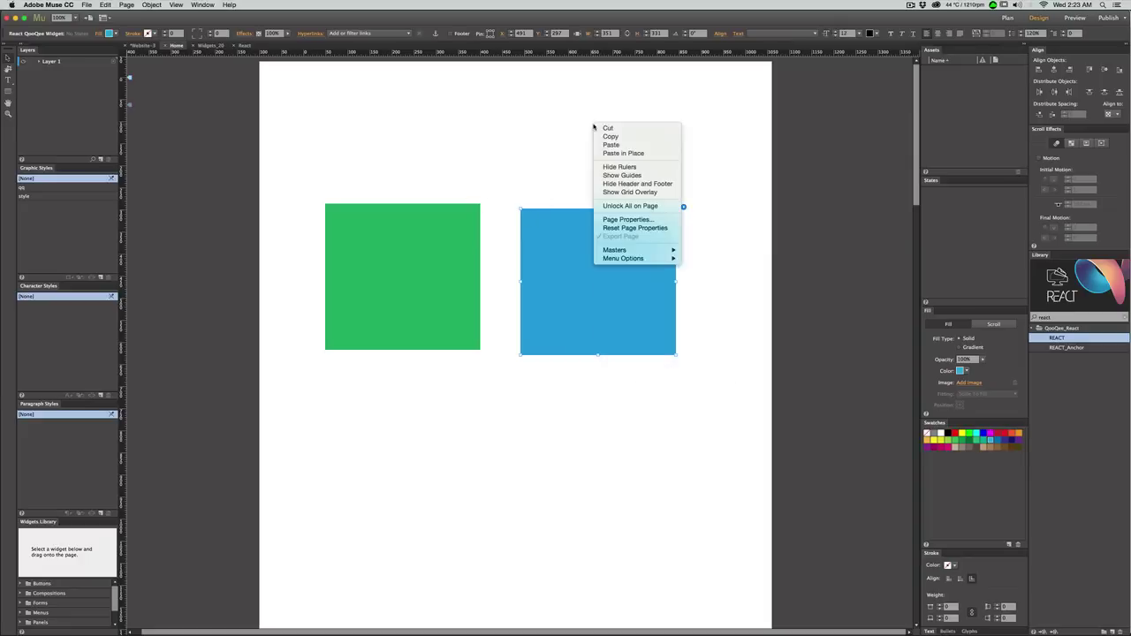
click(637, 145)
drag(526, 338, 536, 230)
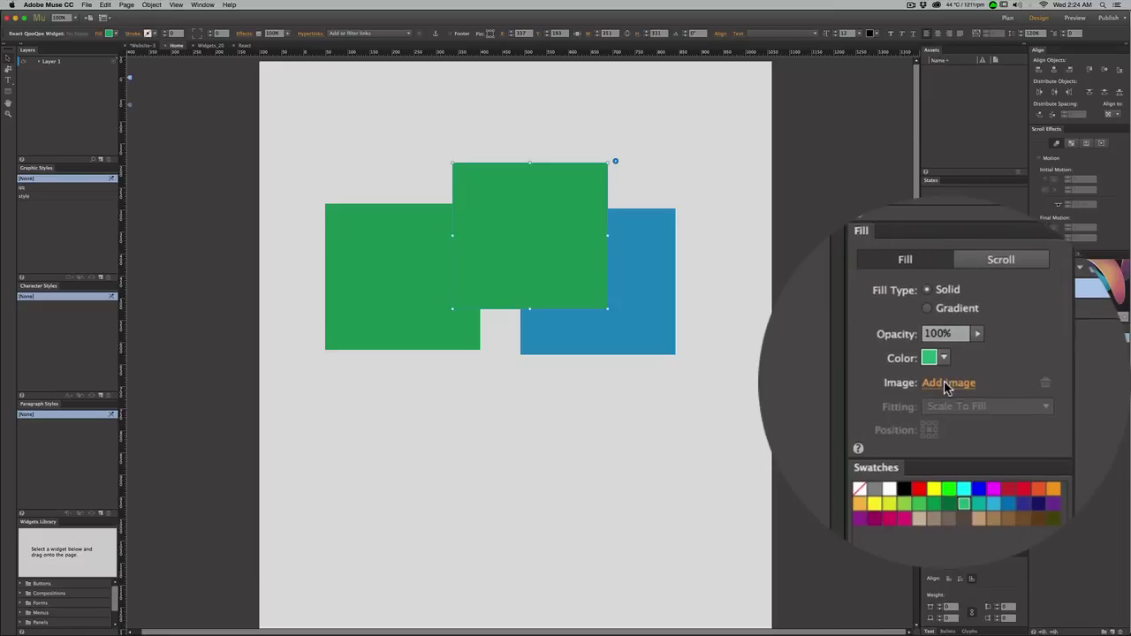
click(968, 382)
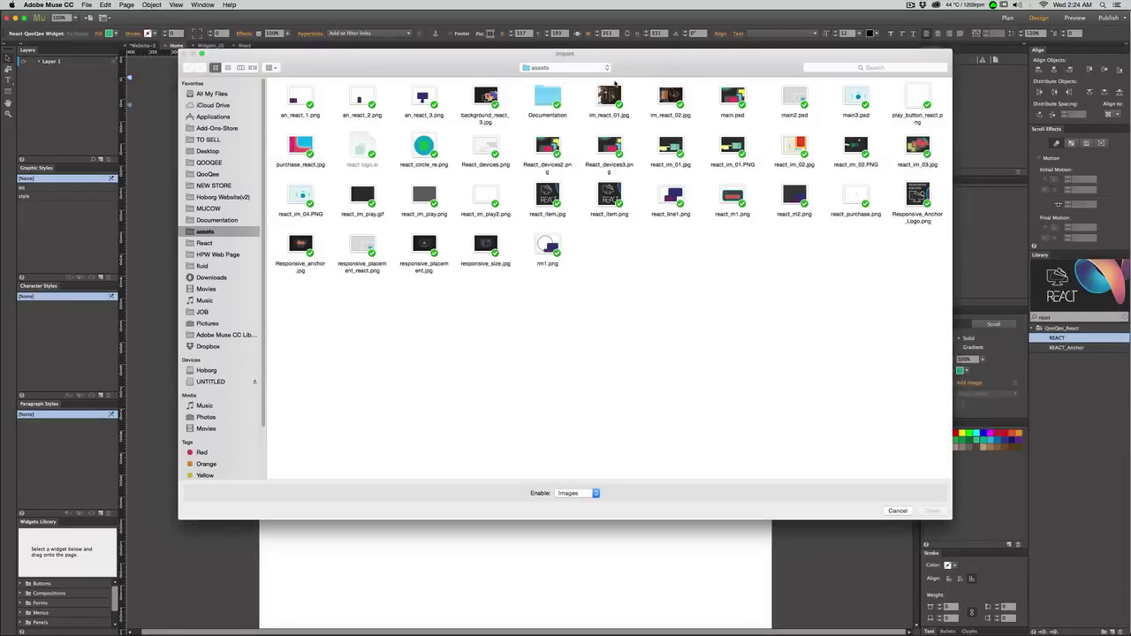
double_click(608, 95)
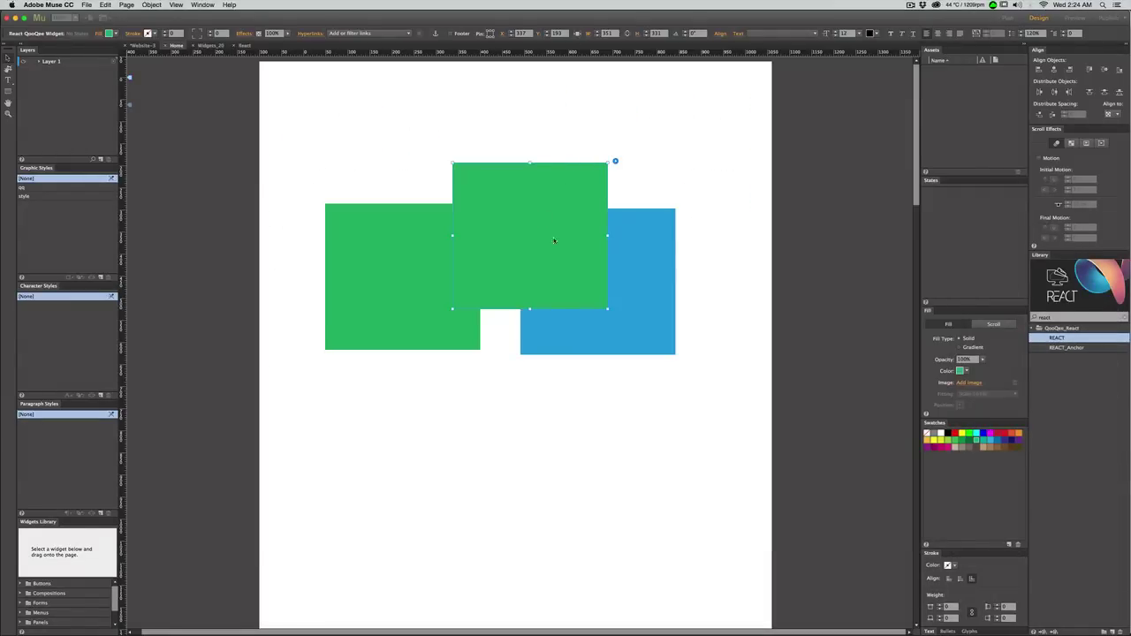
Paste another REACT widget, fill it with the image im_react_02.jpg and place it directly beside the first image widget.
right_click(586, 132)
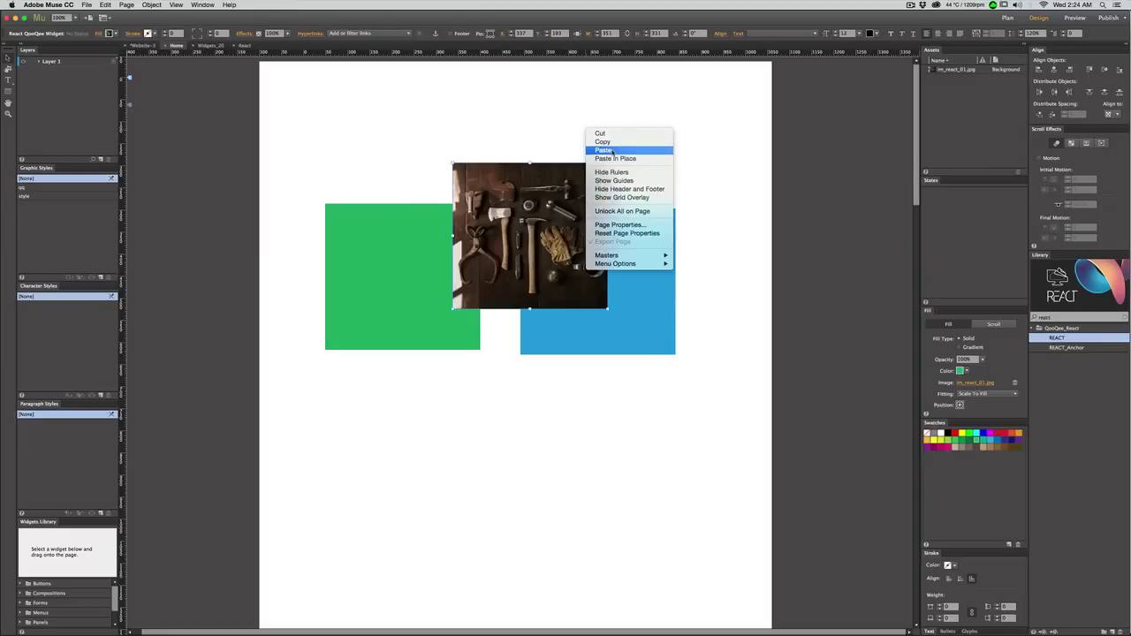
click(605, 150)
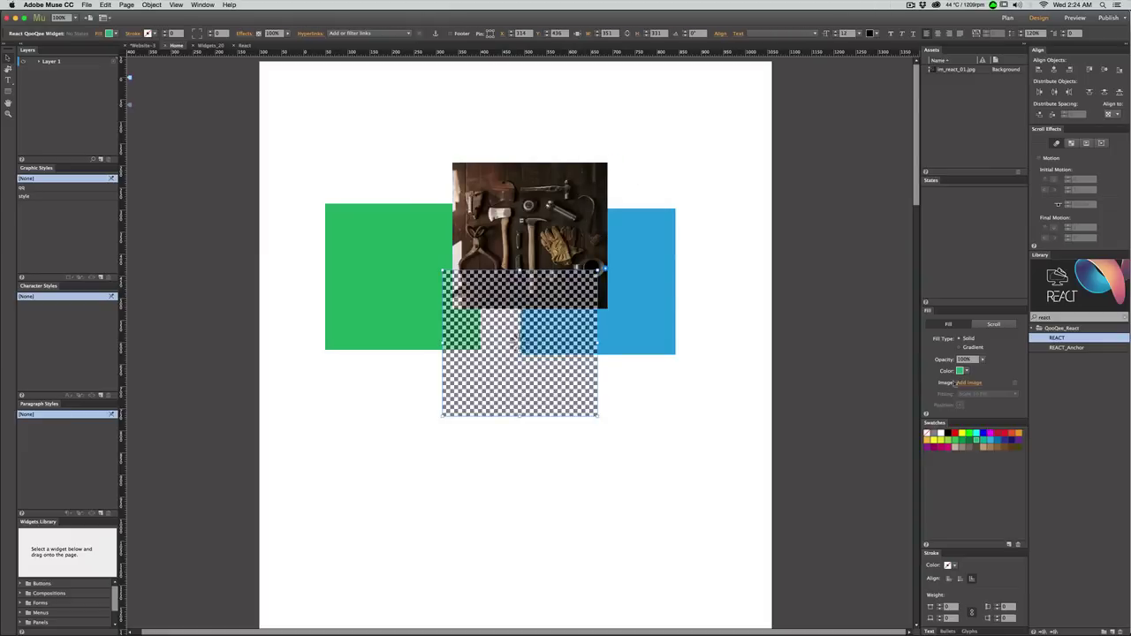
click(971, 383)
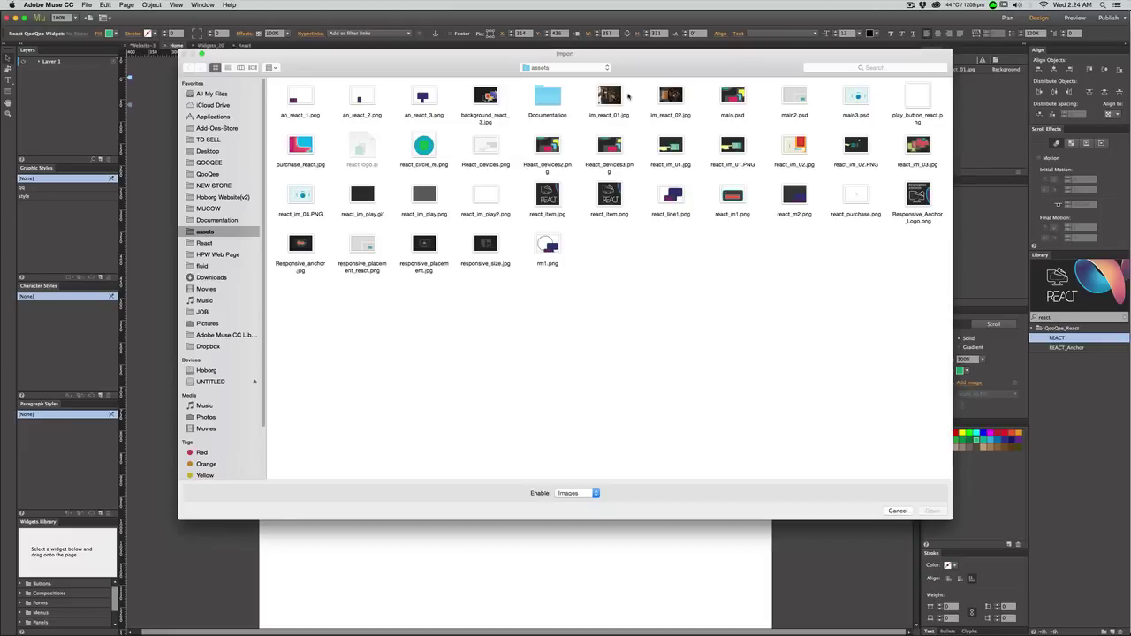
double_click(669, 95)
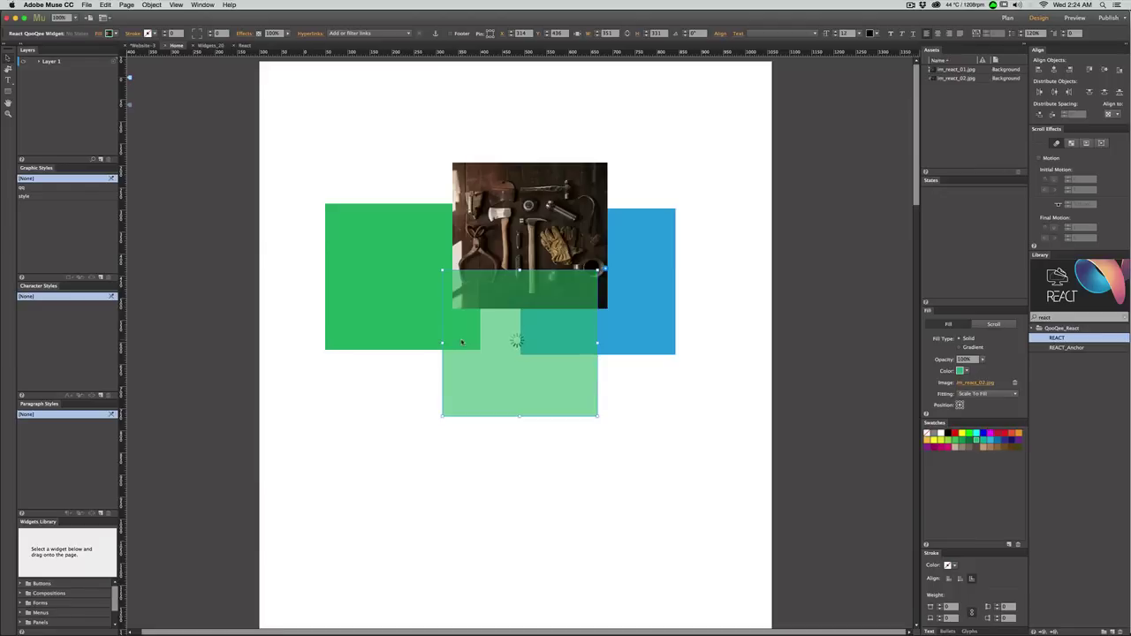
drag(487, 346, 652, 239)
Resize both image widgets together to about 351 by 163 px and fit them across the blue widget's upper half.
shift+click(578, 229)
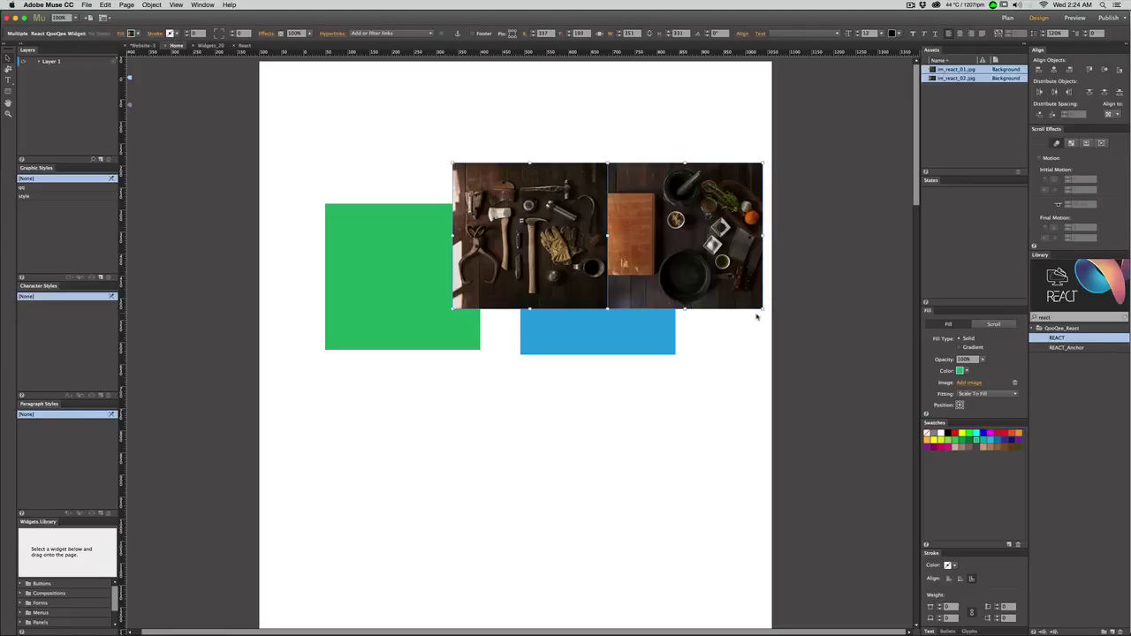
drag(763, 311, 594, 234)
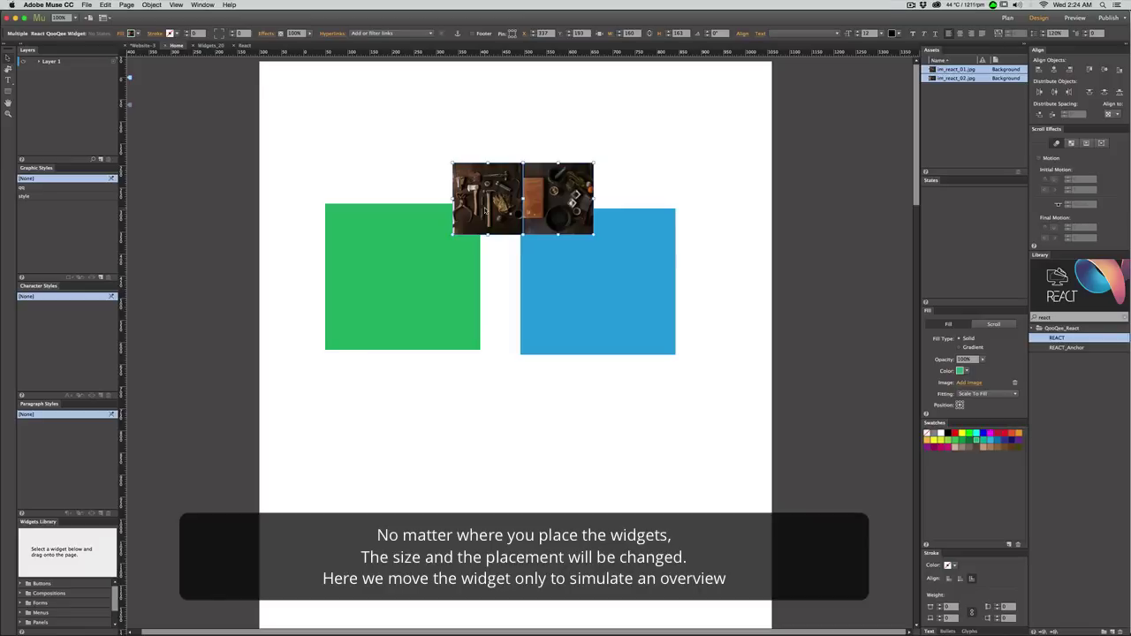
drag(488, 194, 555, 240)
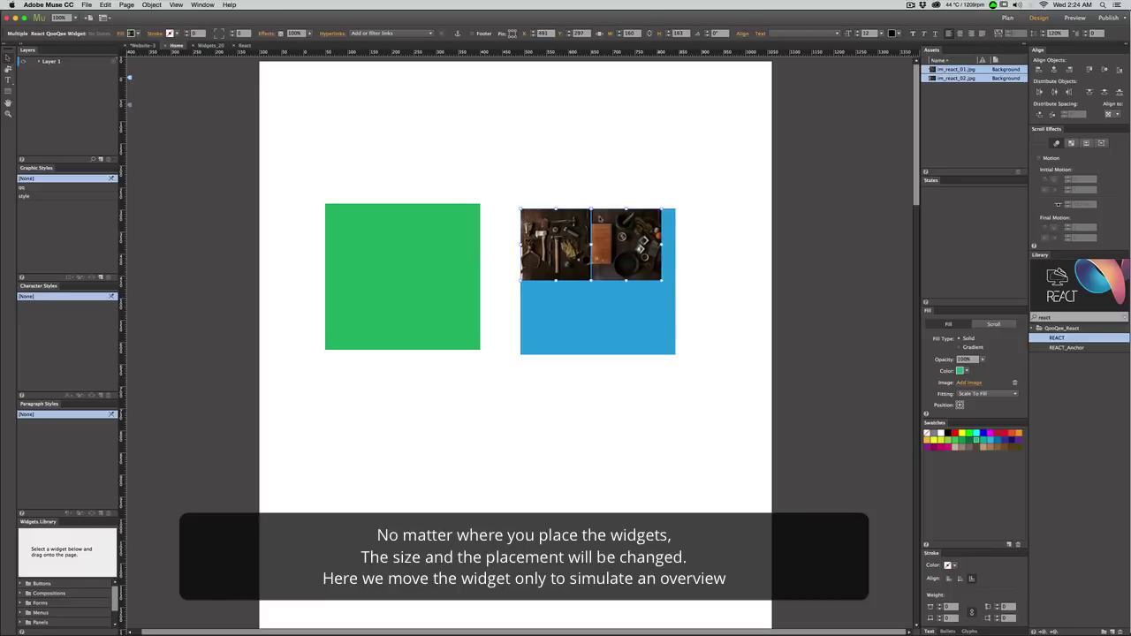
drag(661, 246, 676, 247)
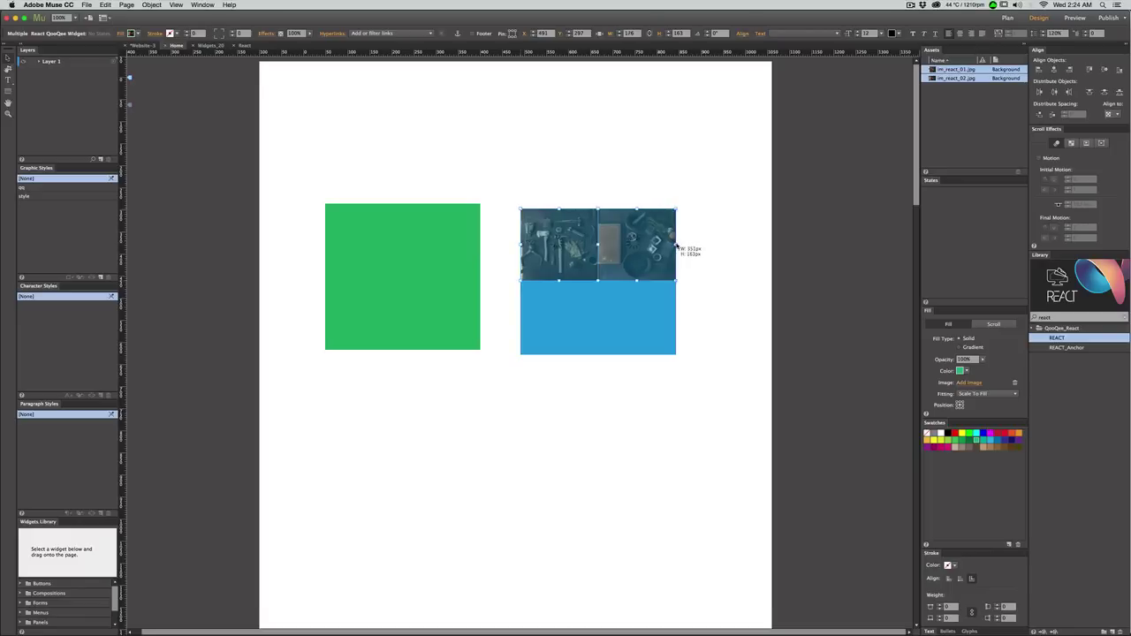
Move the two image widgets up off the blue widget, leaving them apart from each other.
click(606, 311)
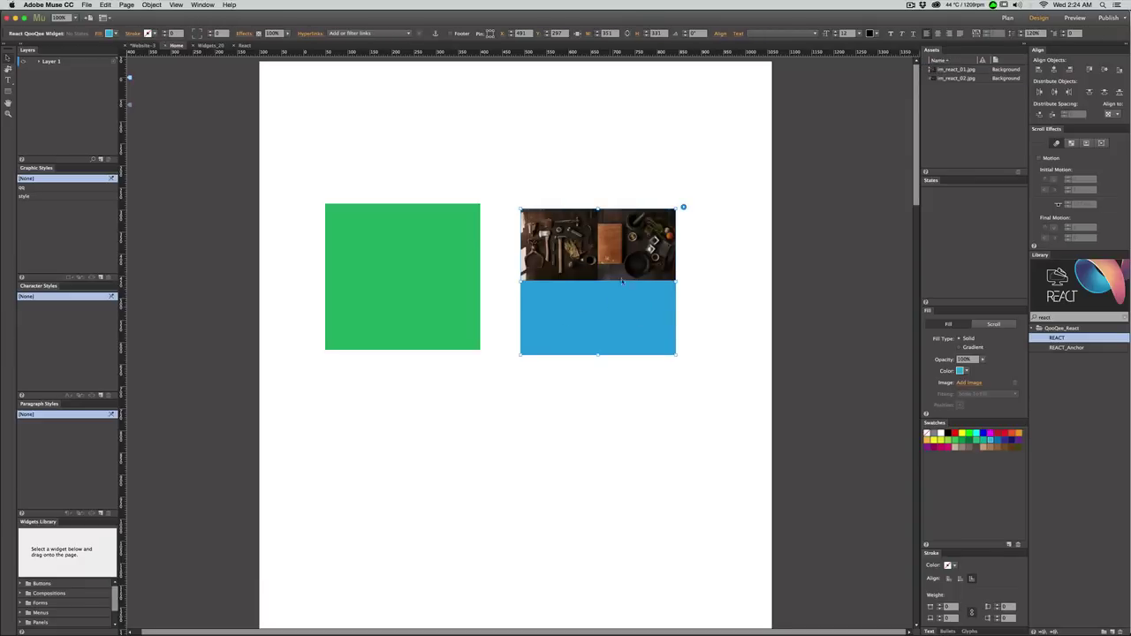
click(560, 250)
click(630, 248)
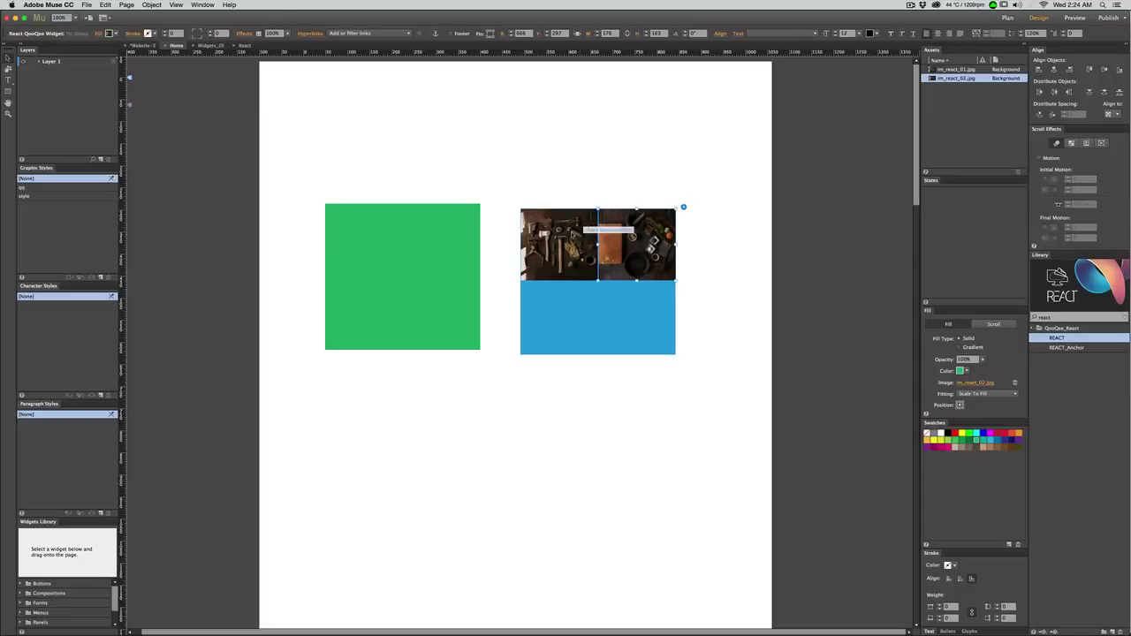
drag(555, 243, 480, 176)
drag(621, 261, 609, 168)
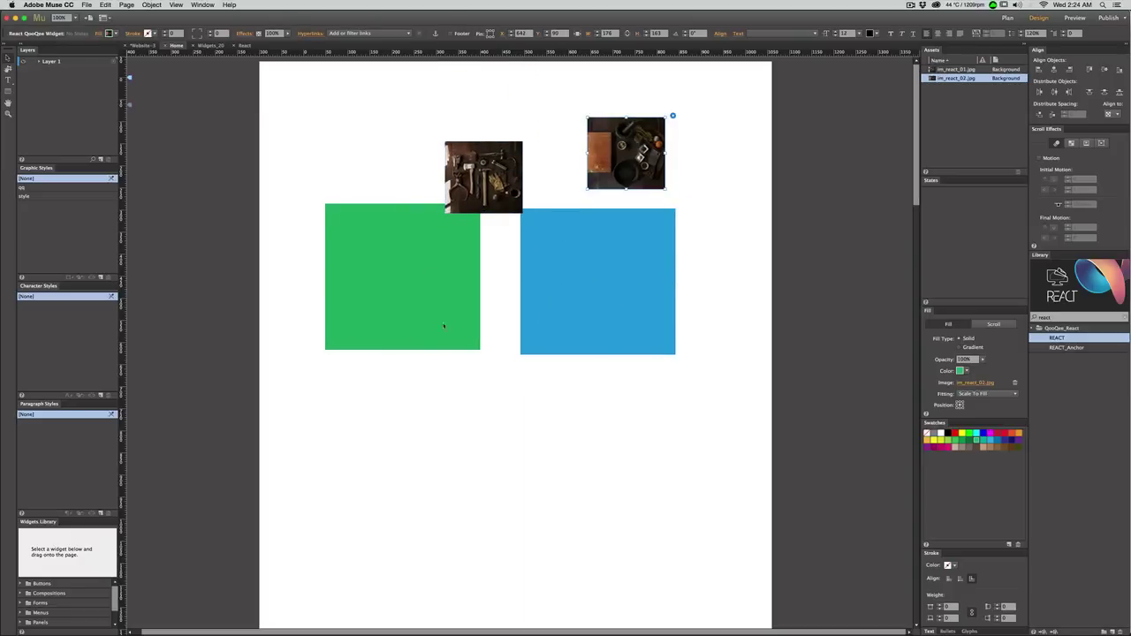
Set the im_react_01.jpg widget's placement to start after 1 screen size, with horizontal and vertical alignment at 0 percent.
click(518, 175)
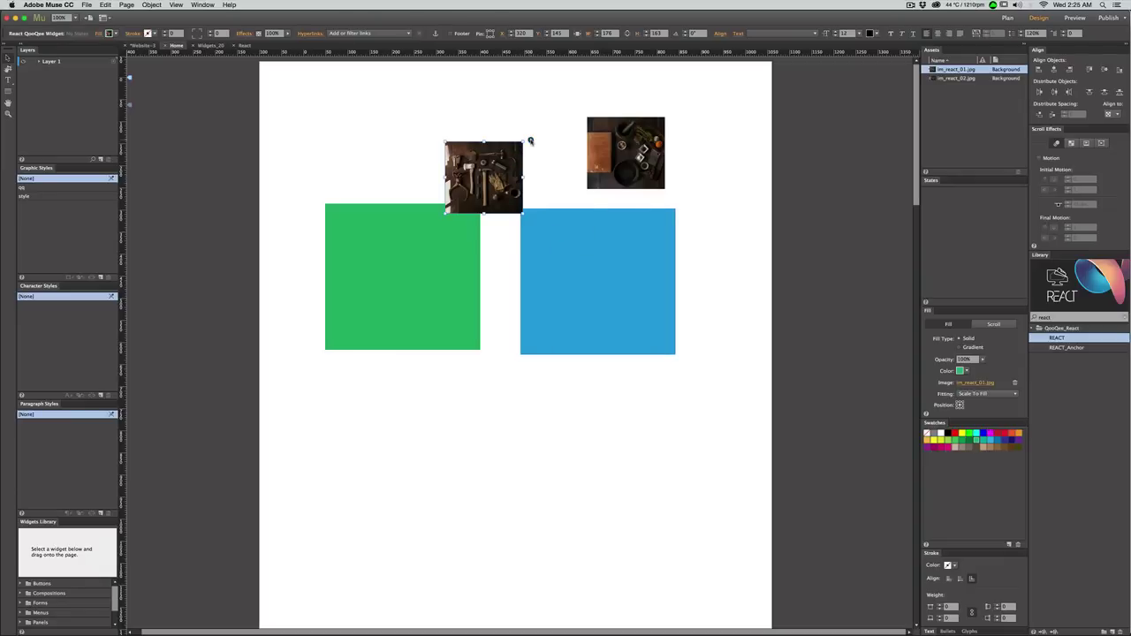
click(530, 140)
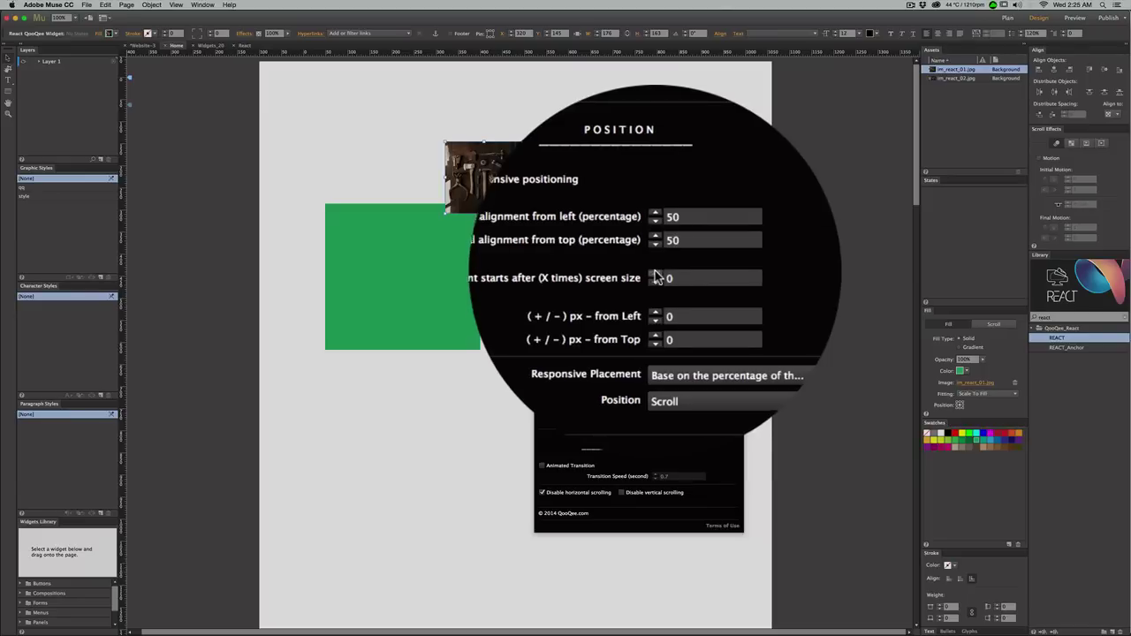
click(655, 272)
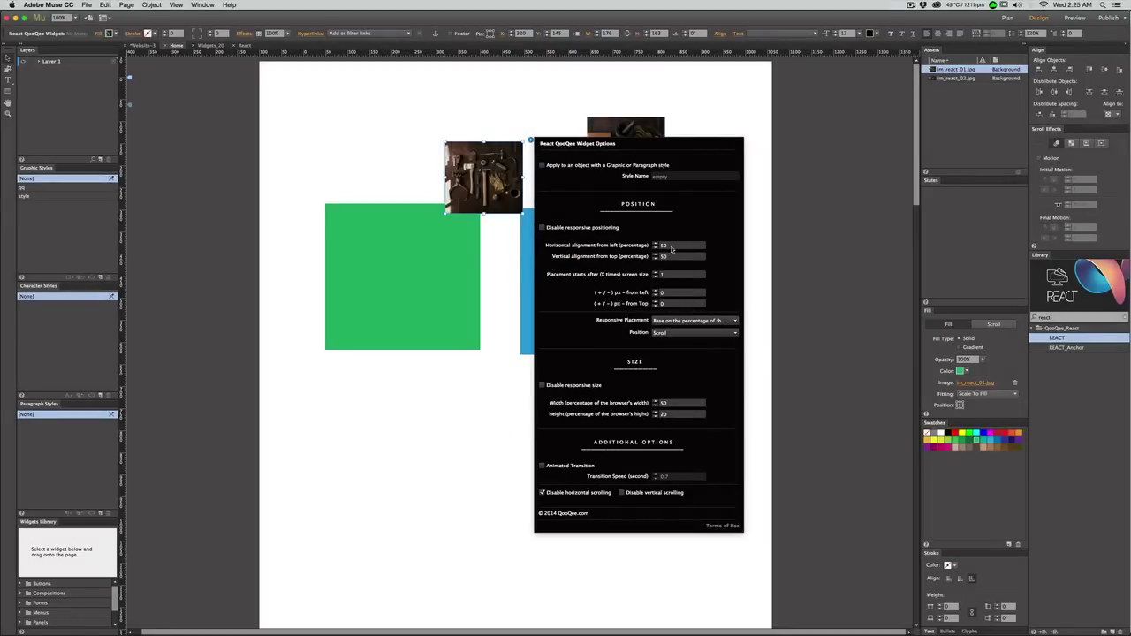
double_click(671, 246)
text(0)
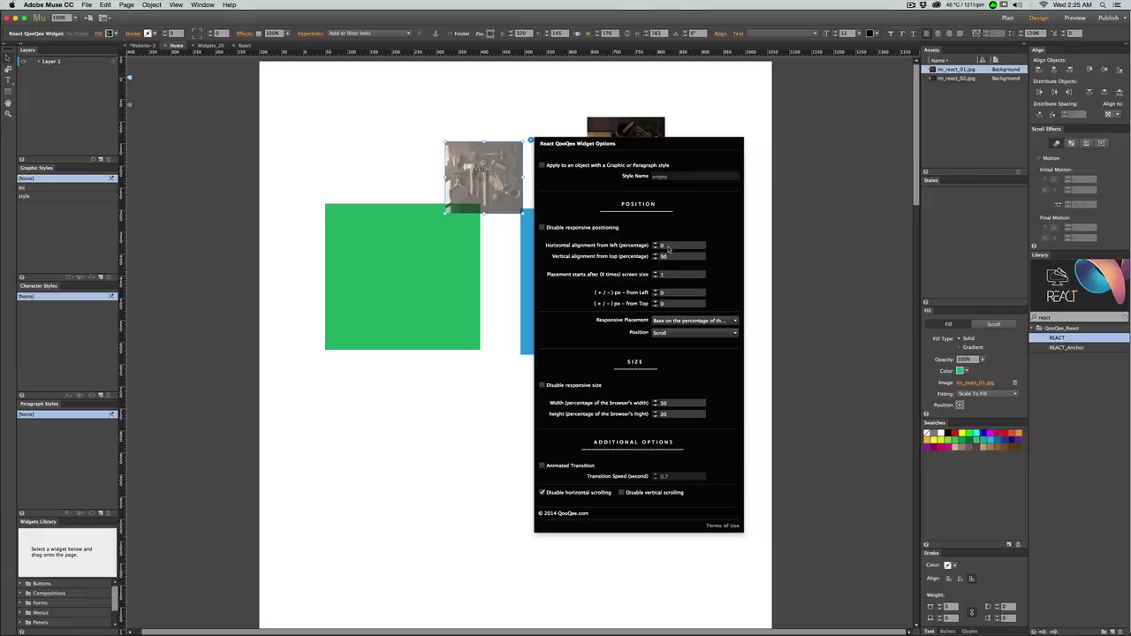
double_click(672, 256)
text(0)
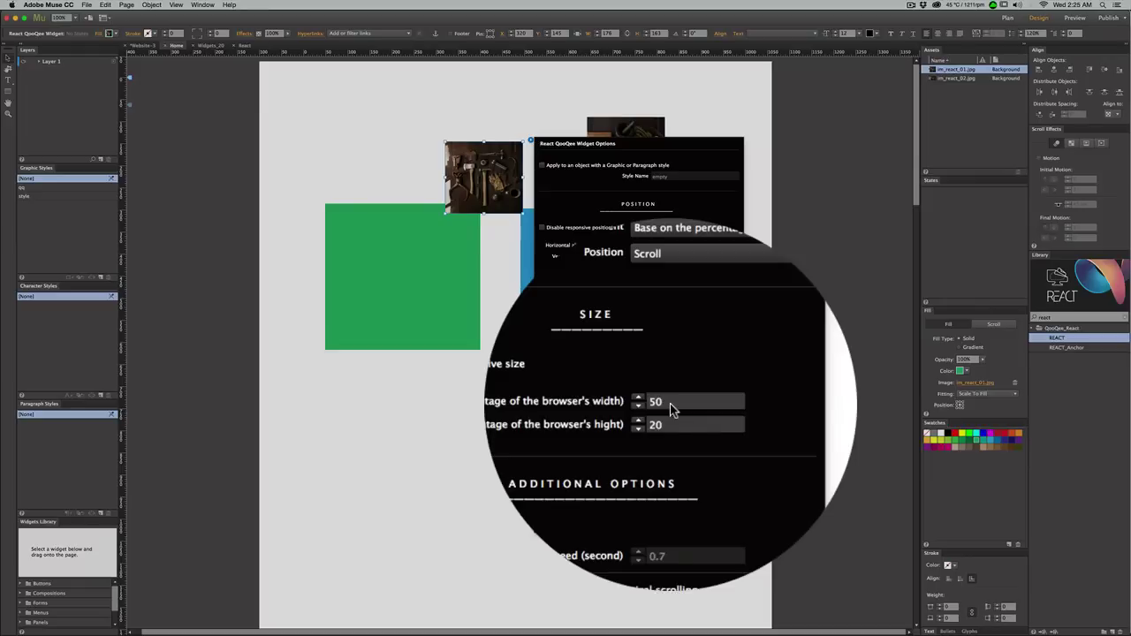
Set the im_react_01.jpg widget's responsive height to 50 percent of the browser's height.
double_click(670, 414)
text(50)
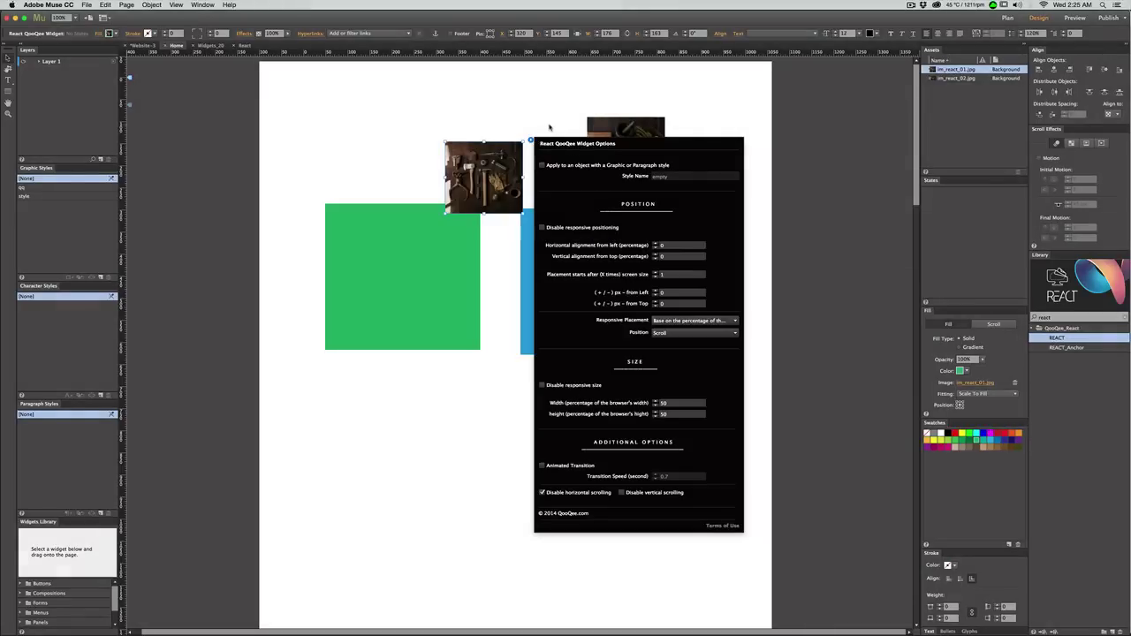
click(595, 129)
Set the im_react_02.jpg widget's placement to start after 1 screen size, with horizontal alignment at 100 percent and vertical at 0 percent.
click(660, 127)
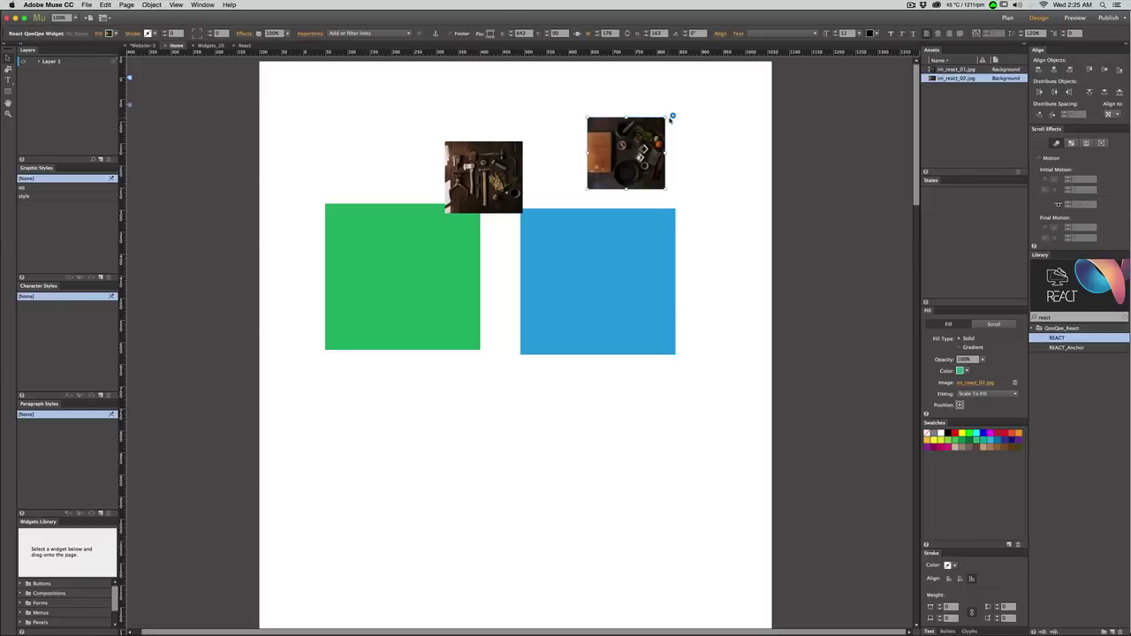
click(671, 118)
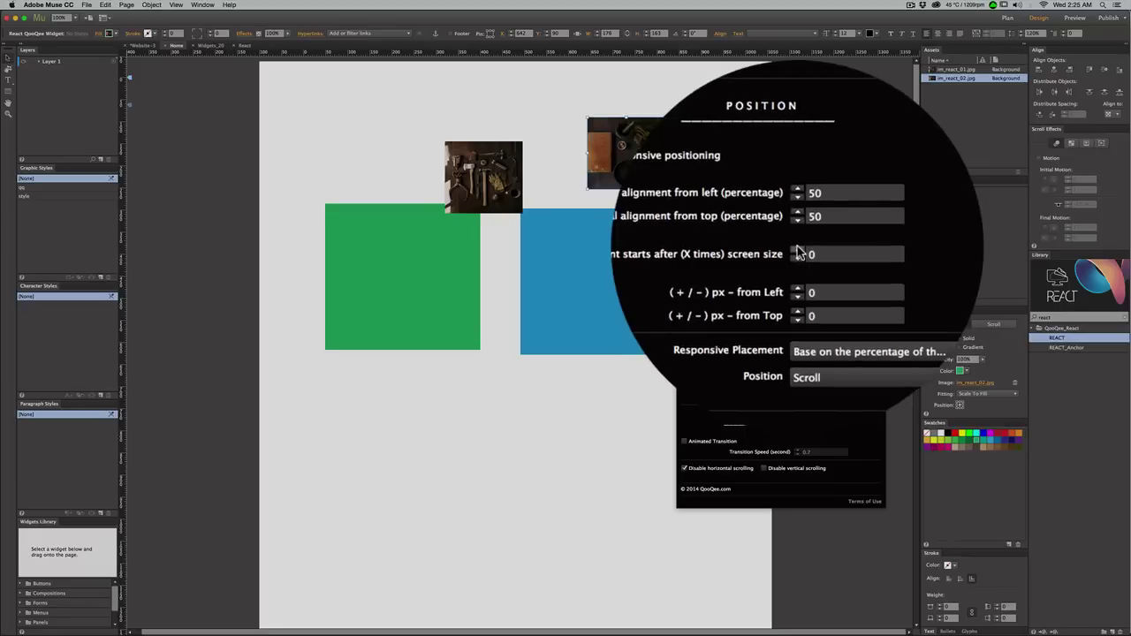
click(798, 248)
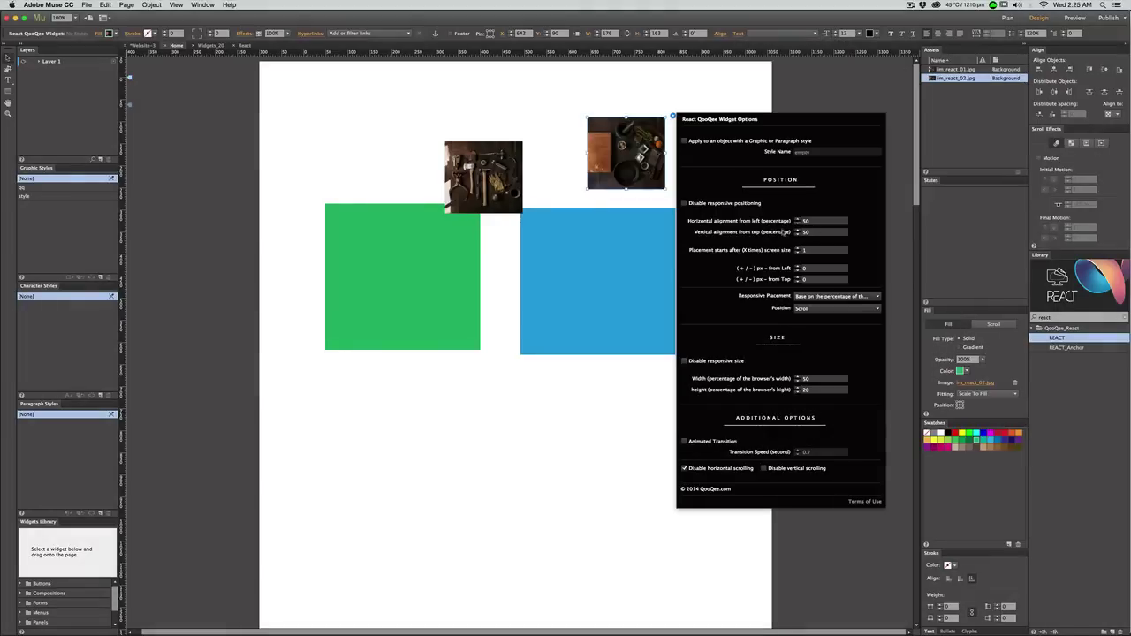
double_click(806, 221)
text(100)
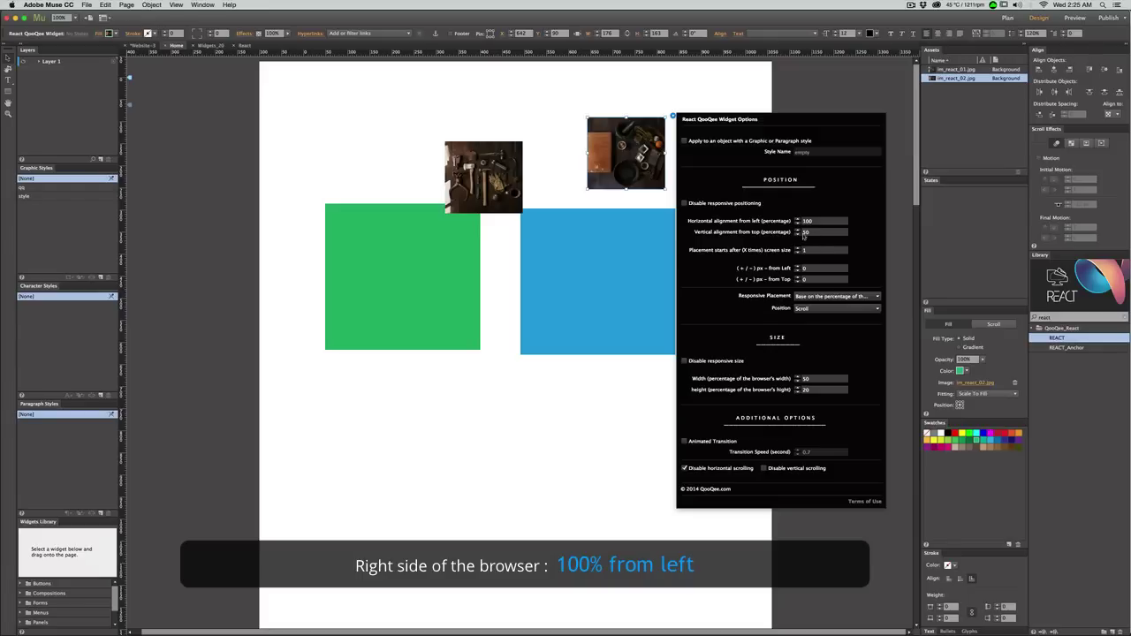
double_click(805, 233)
text(0)
key(Return)
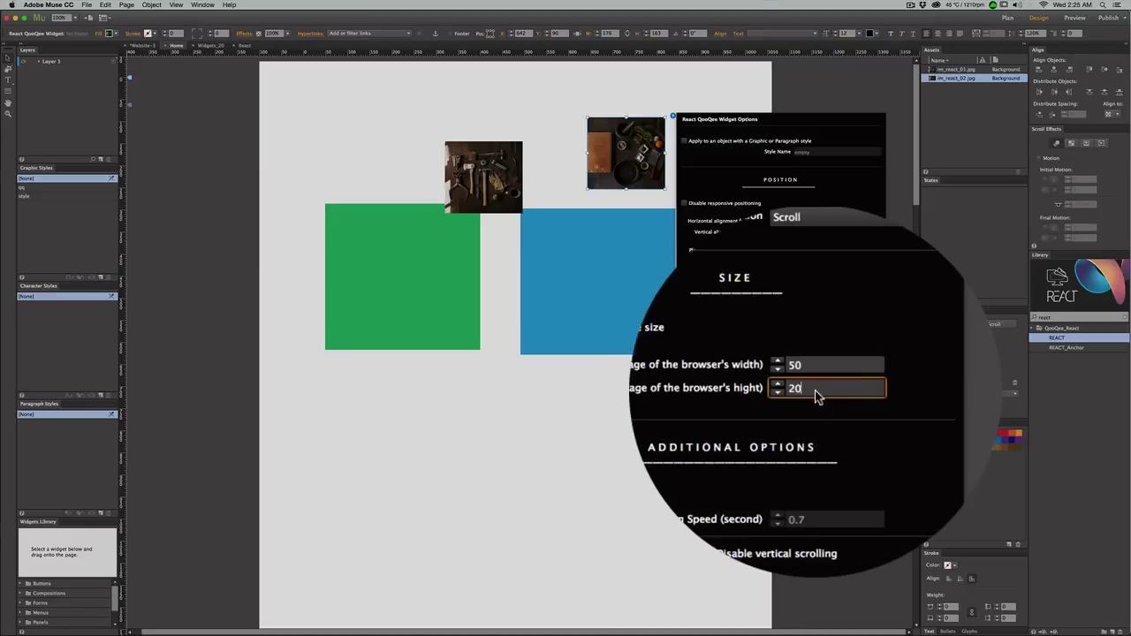
Set the im_react_02.jpg widget's responsive height to 50 percent of the browser's height.
double_click(808, 390)
text(50)
key(Return)
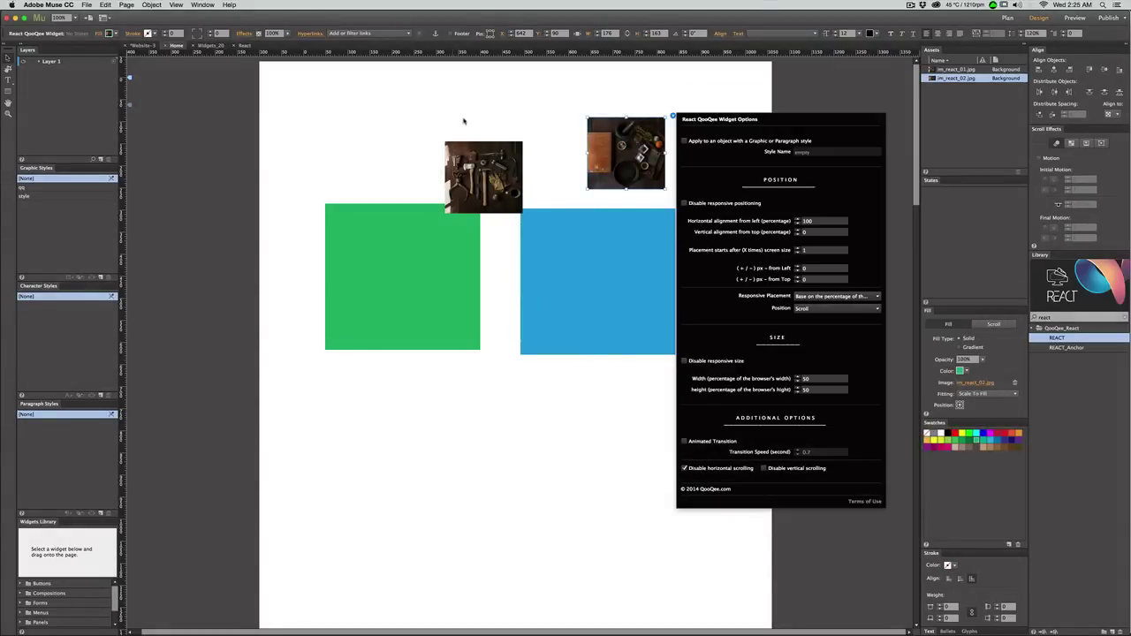
click(492, 115)
Preview the page in Safari and examine how the two images sit side by side on the blue second screen.
key(shift+super+e)
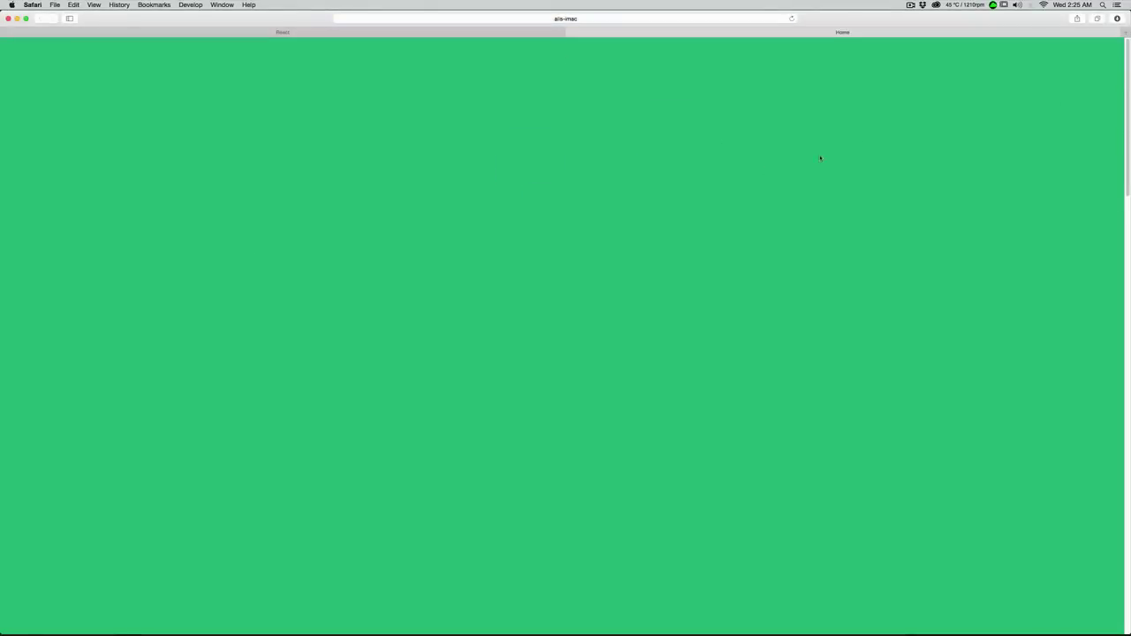
scroll(684, 205, down, 10)
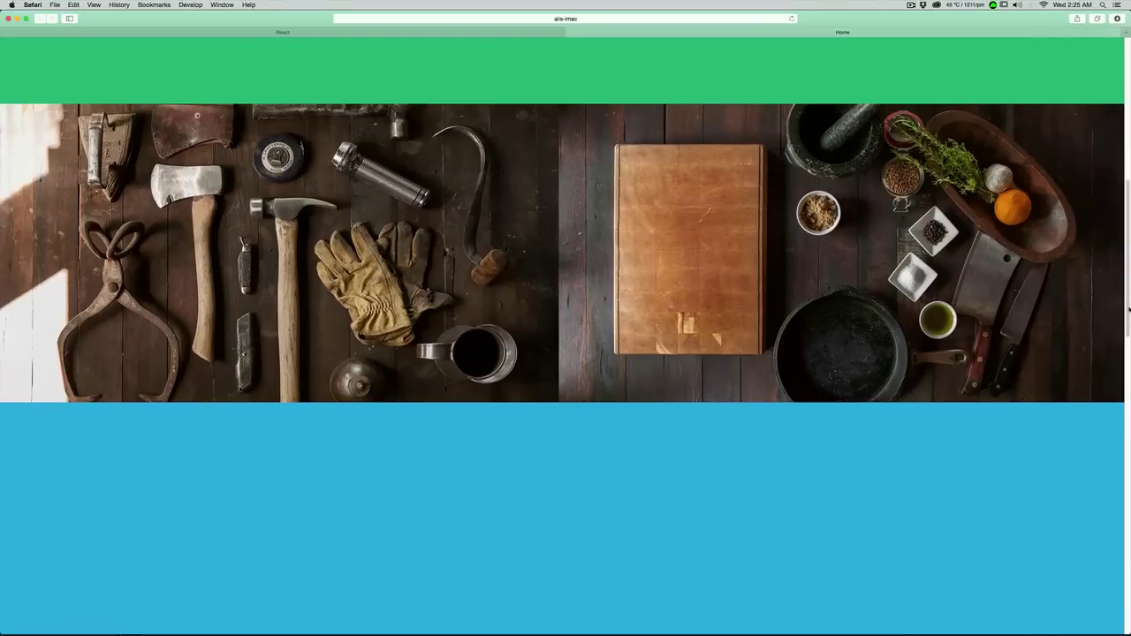
mouse_move(1127, 307)
mouse_down()
mouse_move(1128, 343)
mouse_move(1128, 312)
mouse_up()
scroll(1128, 312, down, 2)
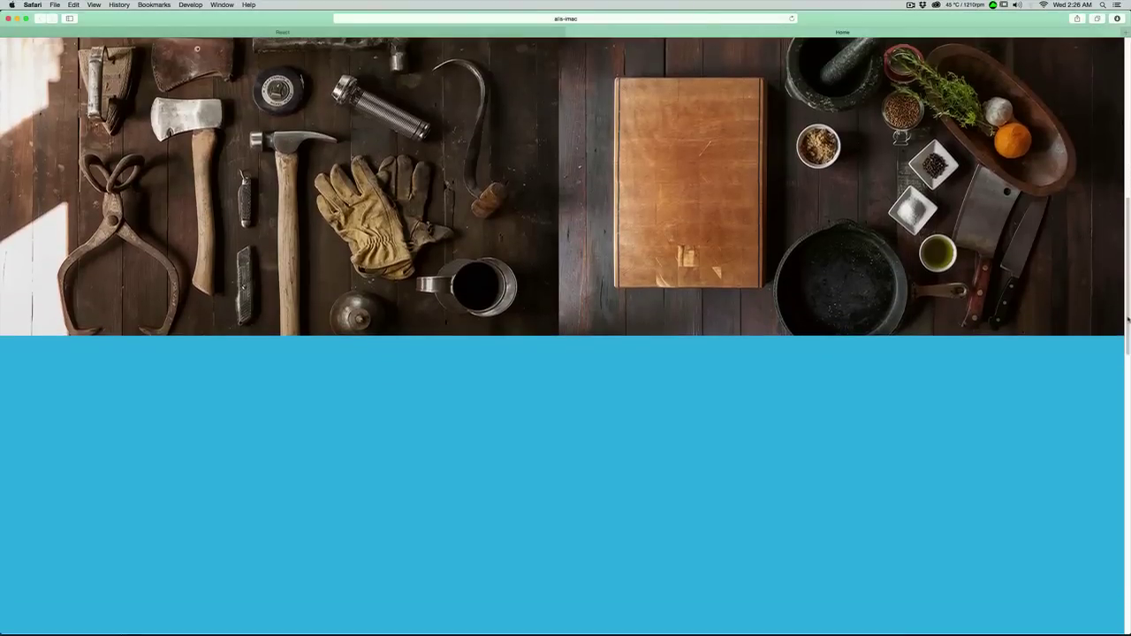
scroll(1128, 319, up, 4)
scroll(1125, 316, down, 4)
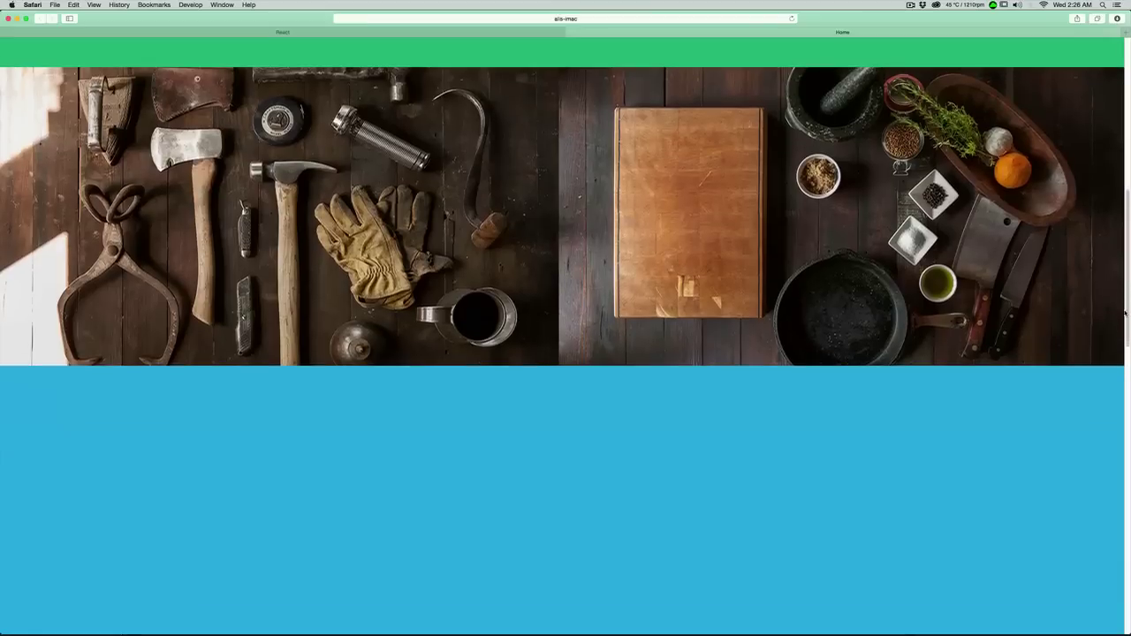
scroll(1126, 313, down, 1)
scroll(1125, 316, down, 1)
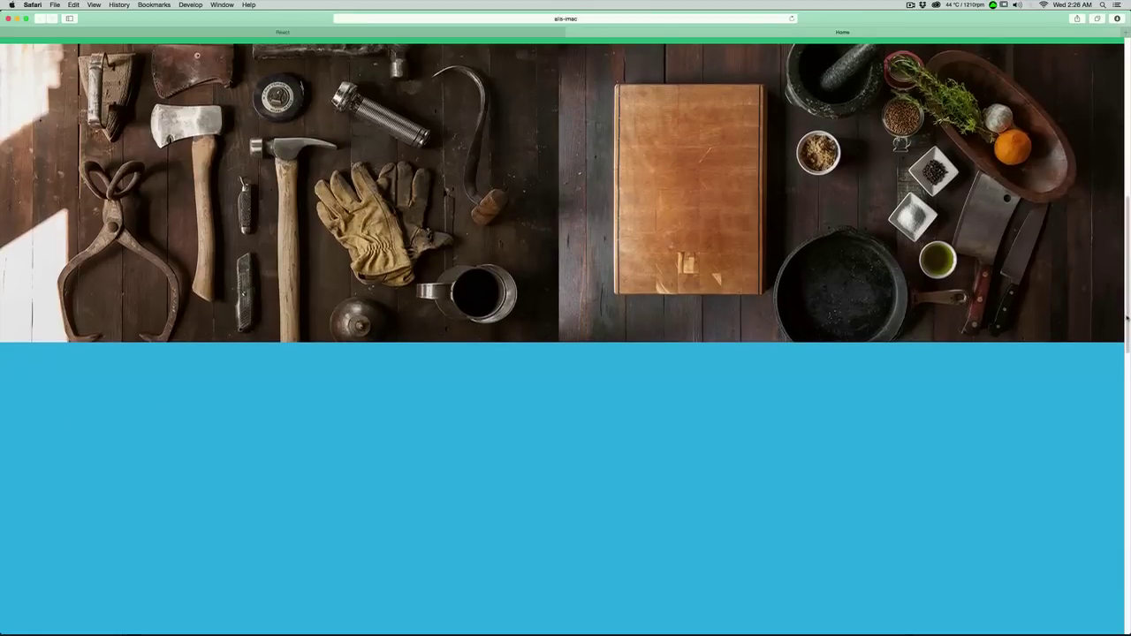
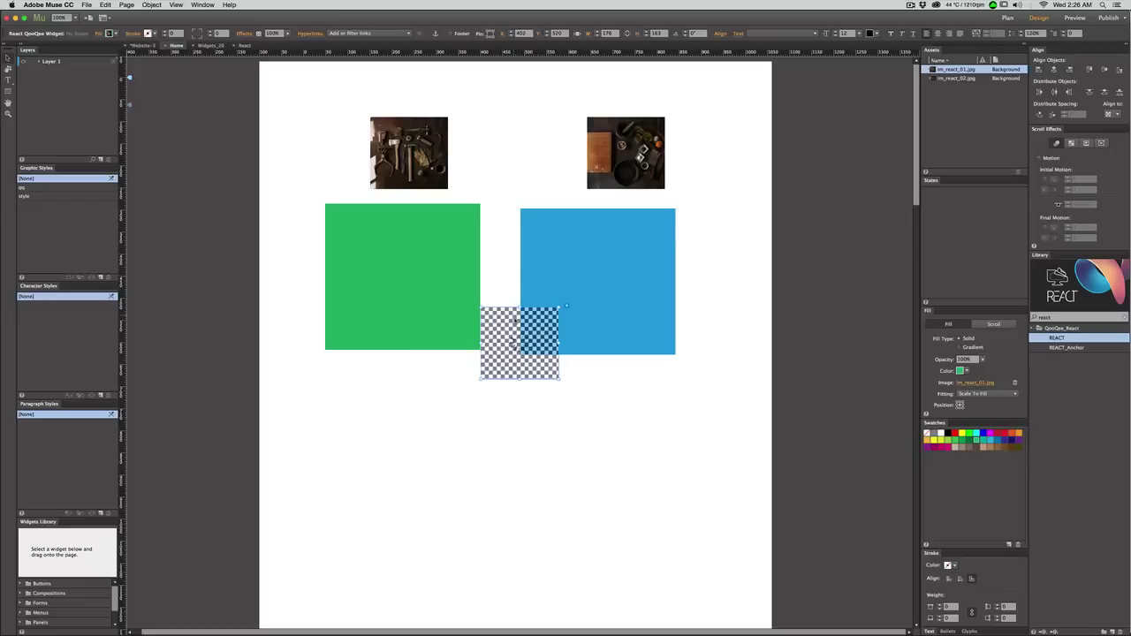
Duplicate the im_react_01.jpg widget and place the copy just below the gap between the green and blue widgets.
click(416, 155)
click(529, 148)
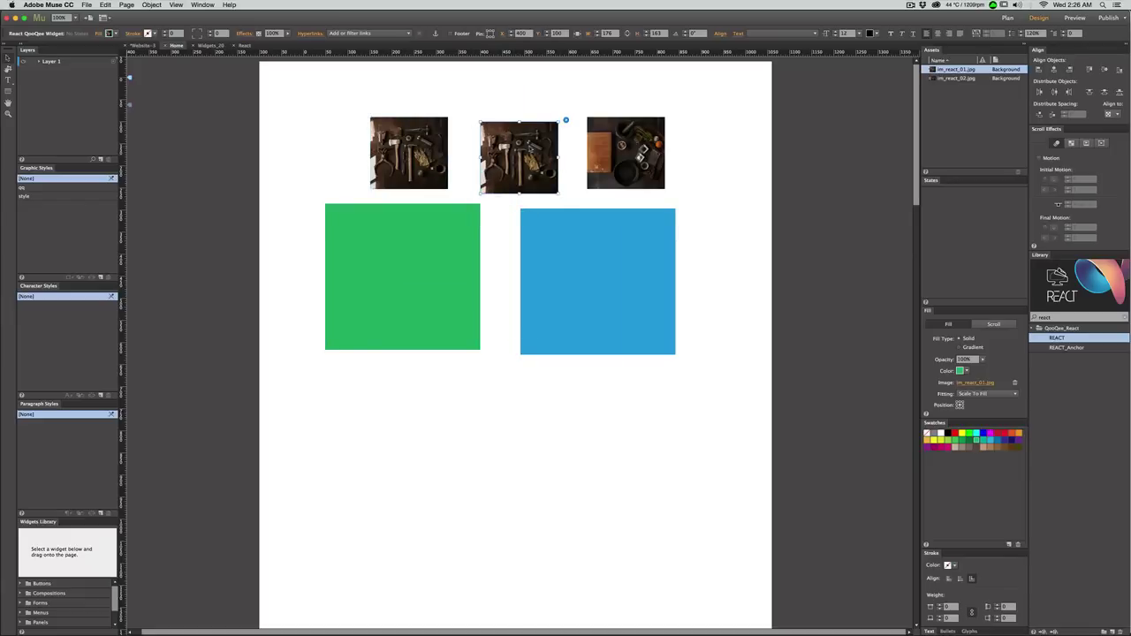
drag(519, 157, 502, 390)
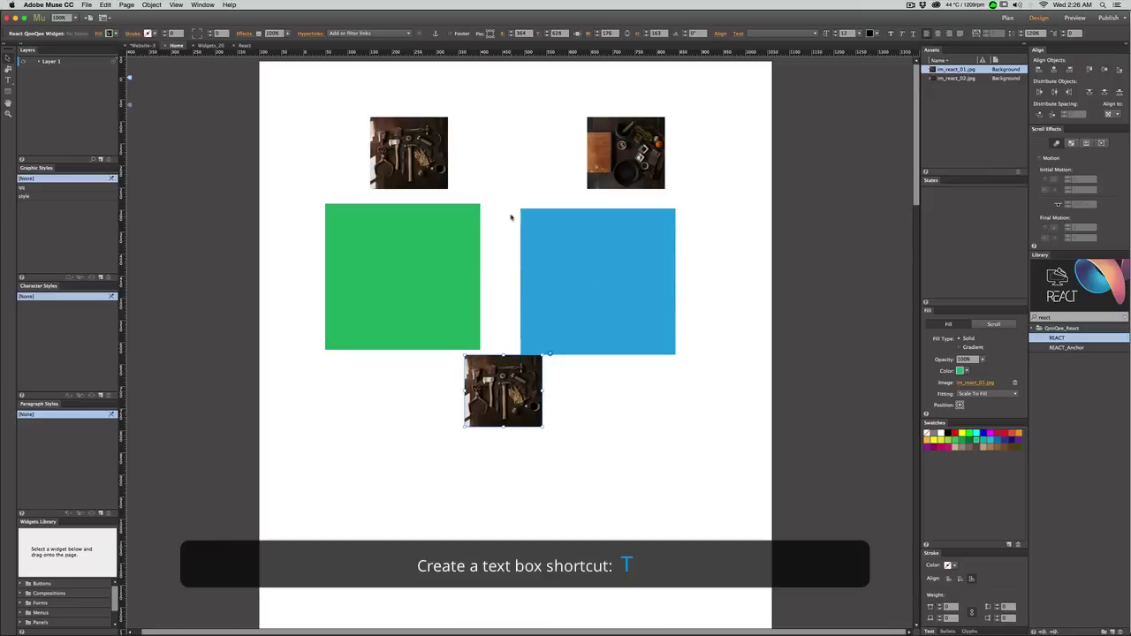
Create a text frame about 202 by 165 px between the two image widgets, containing THIS IS RESPONSIVE.
click(498, 144)
key(t)
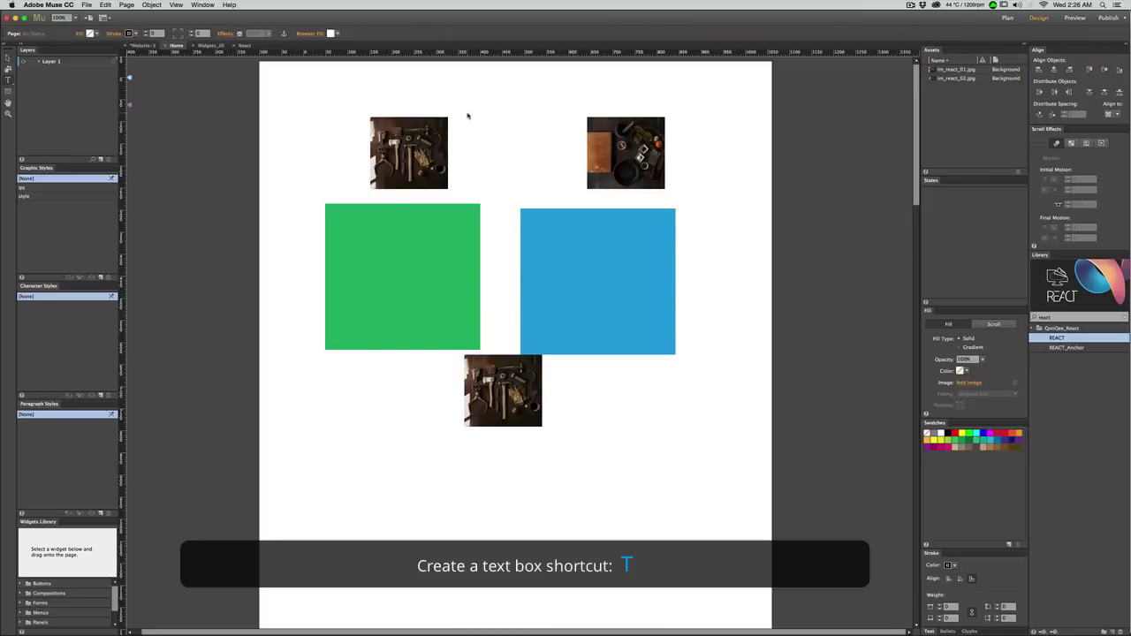
drag(468, 114, 557, 185)
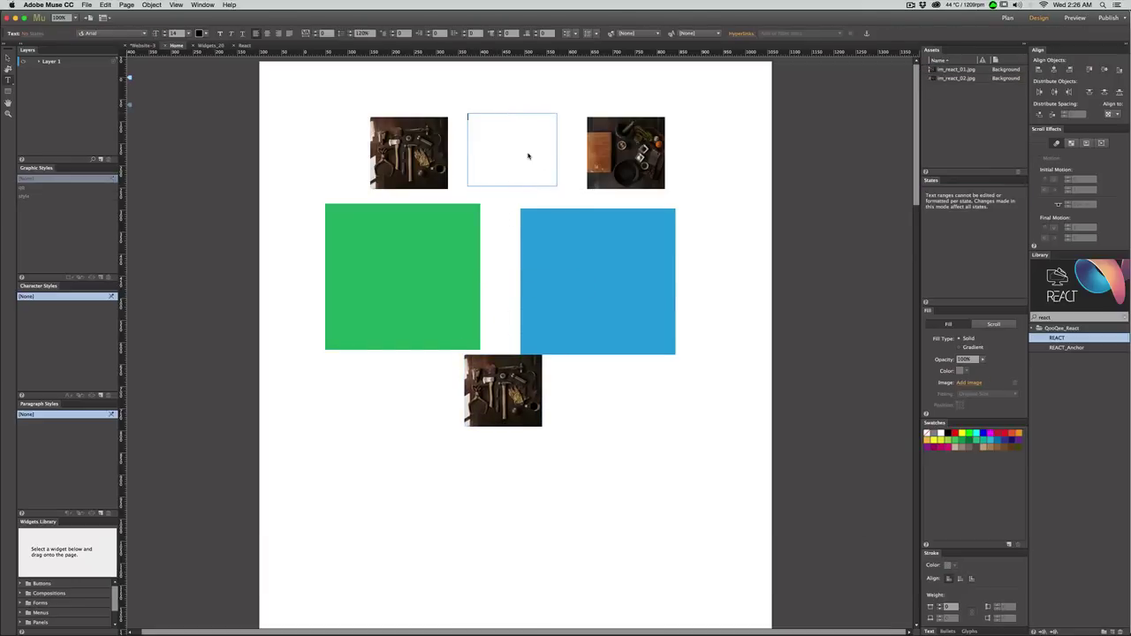
text(THIS IS RESPONSIVE)
key(Escape)
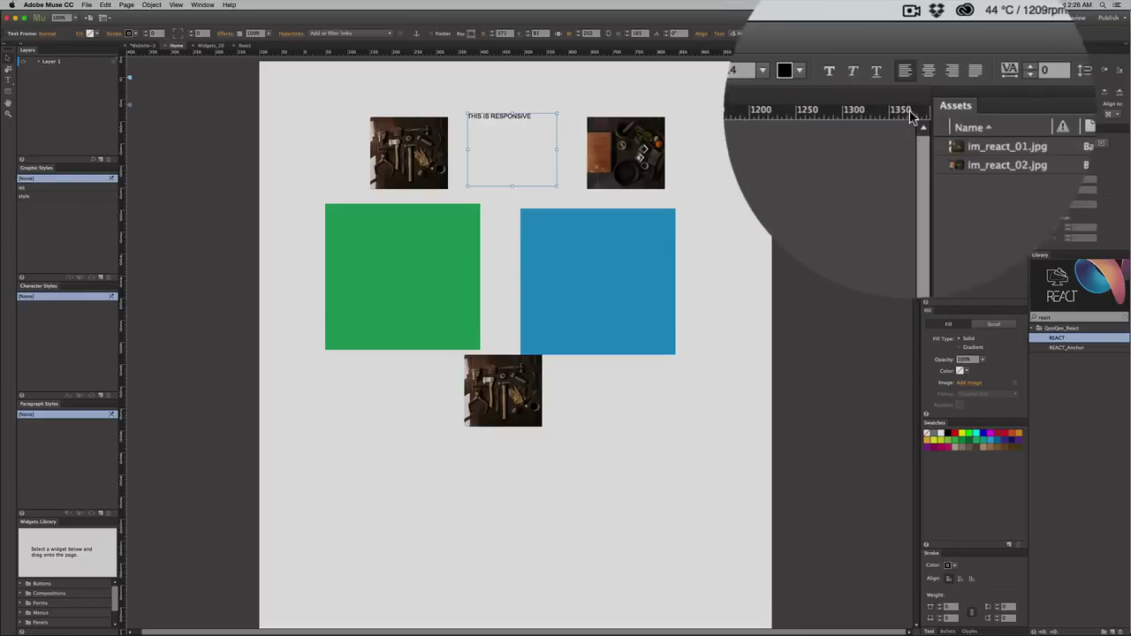
Center the text in the THIS IS RESPONSIVE frame and fill the frame with the orange-red swatch.
click(919, 33)
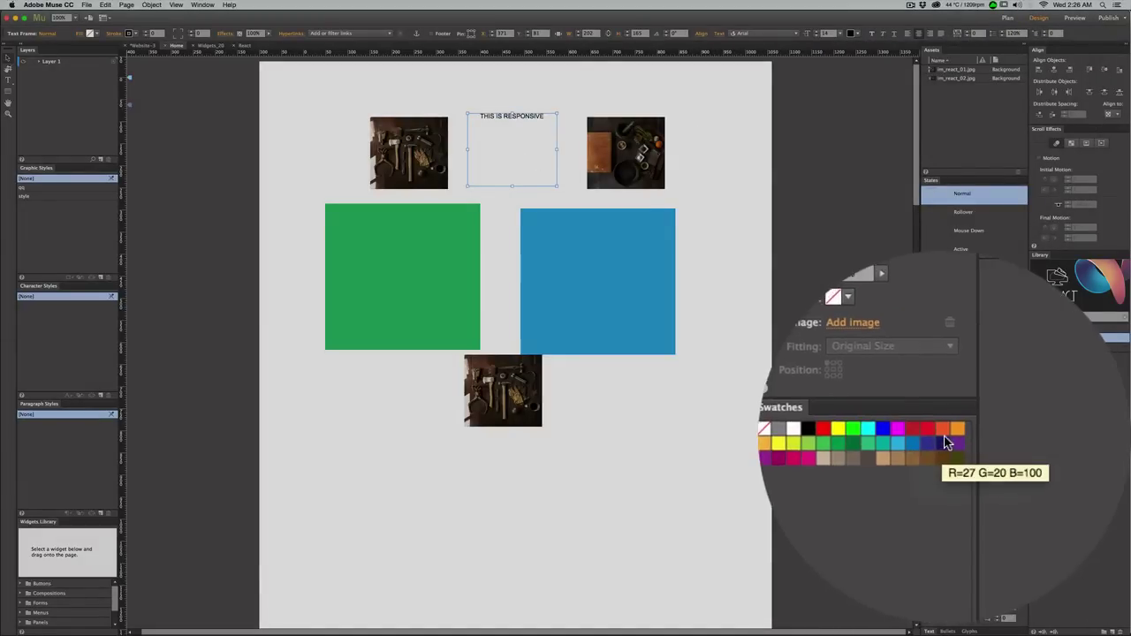
click(1012, 435)
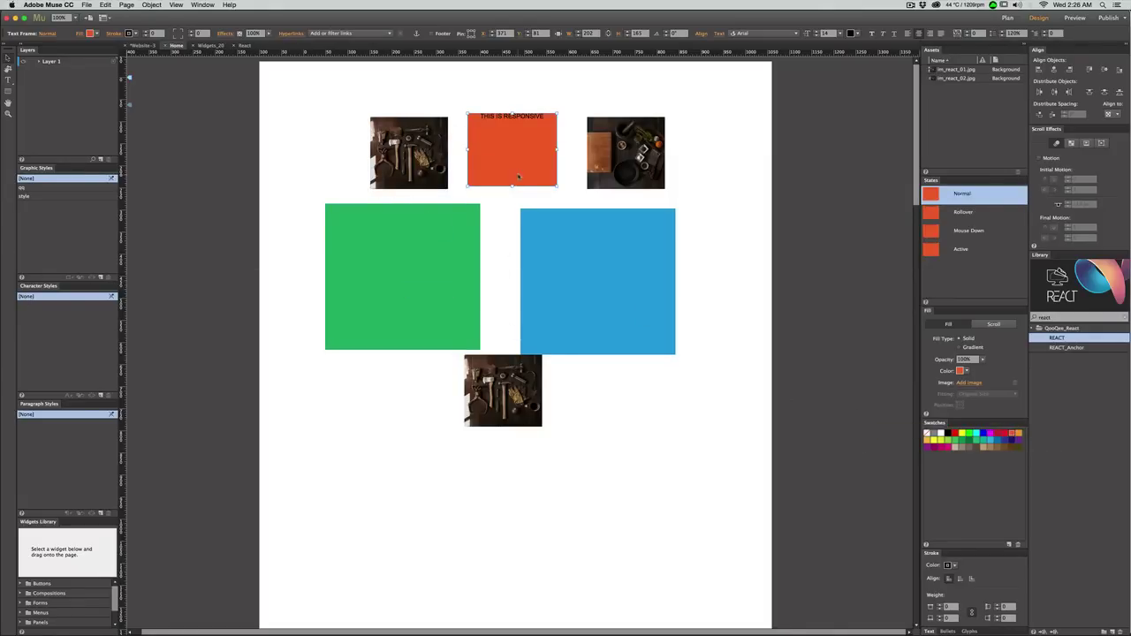
click(519, 409)
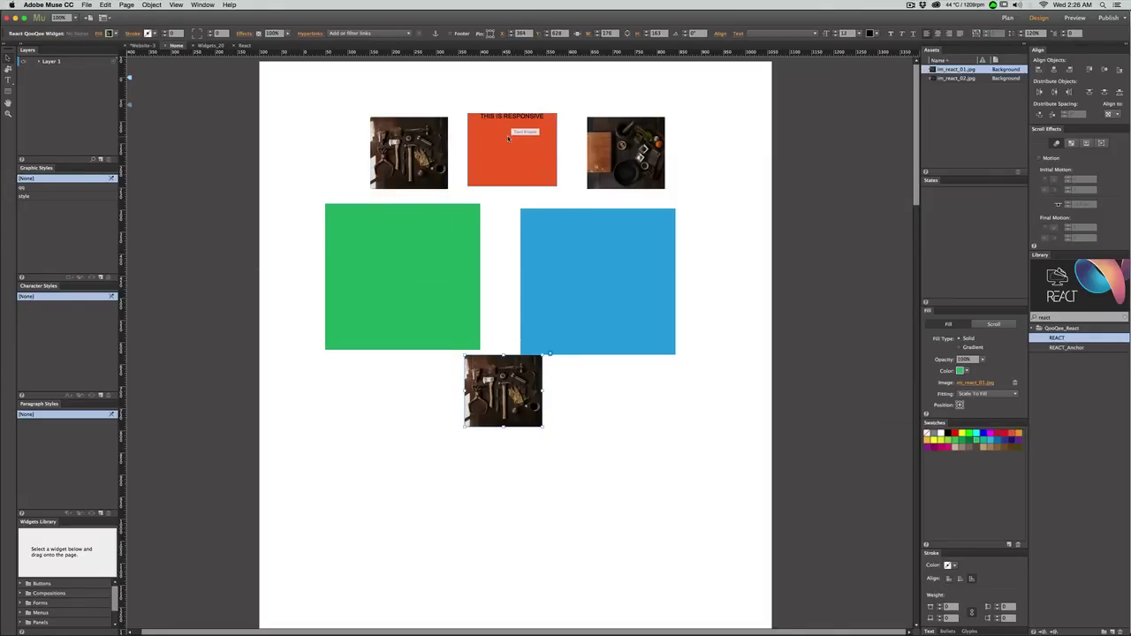
click(512, 163)
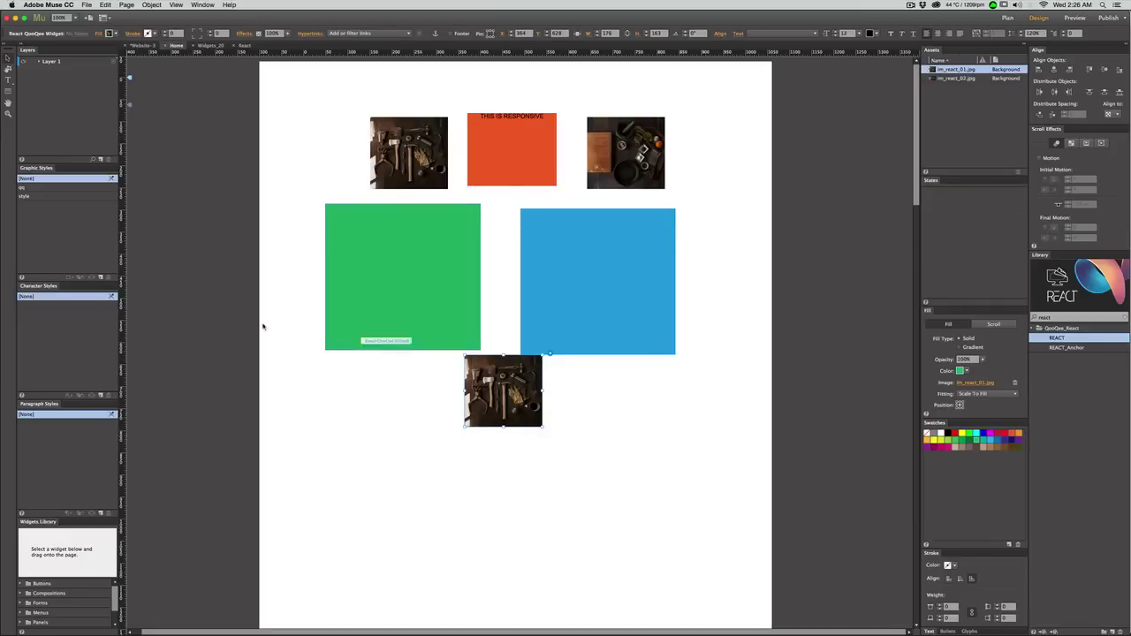
Apply the graphic style named style to the text frame and align the frame level with the image widgets.
click(510, 161)
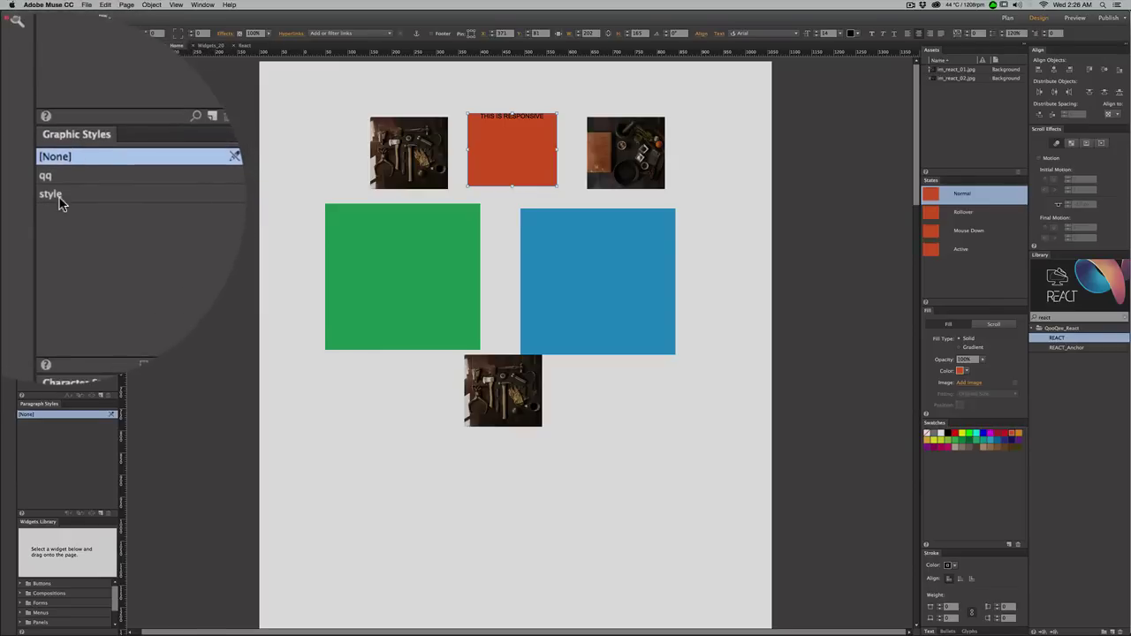
click(29, 196)
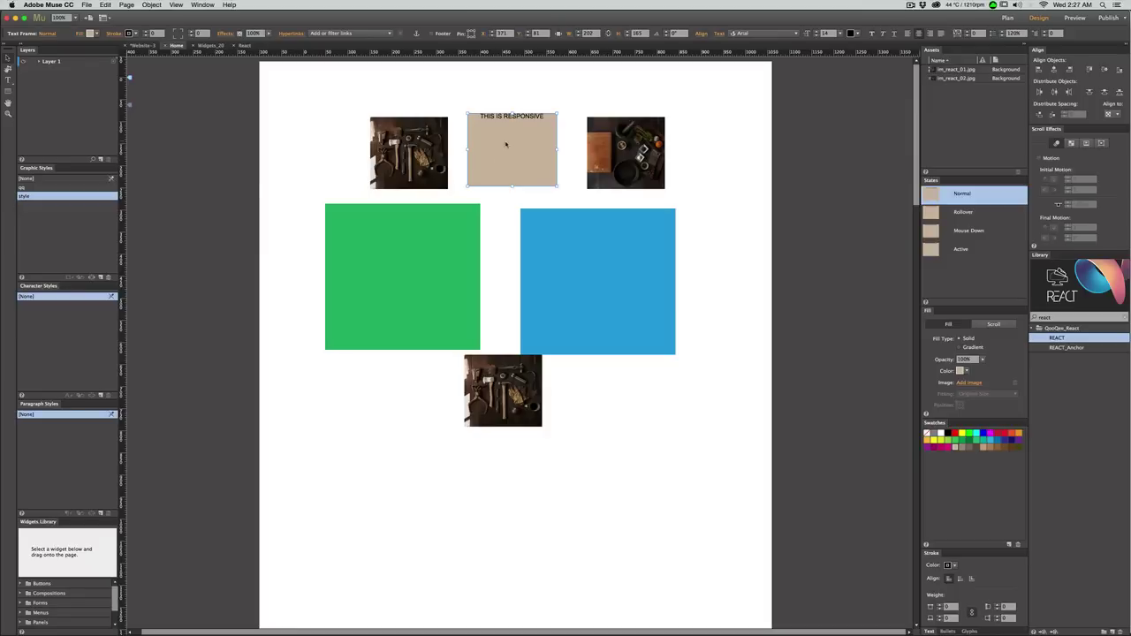
drag(522, 133, 523, 137)
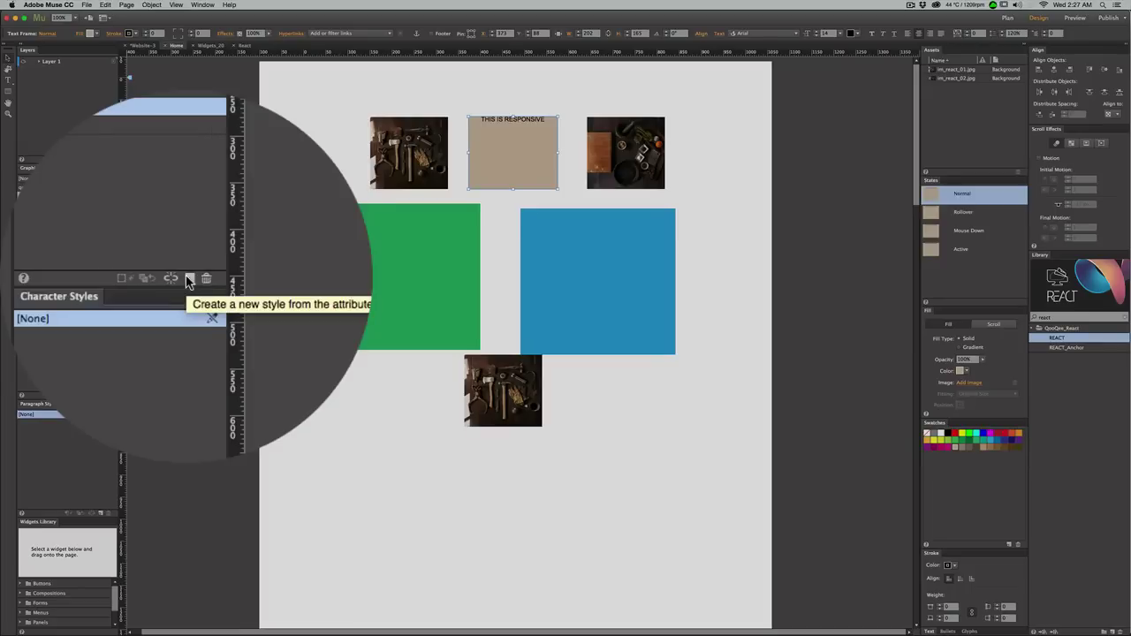
Create a new graphic style from the text frame's attributes and name it mystyle.
click(100, 277)
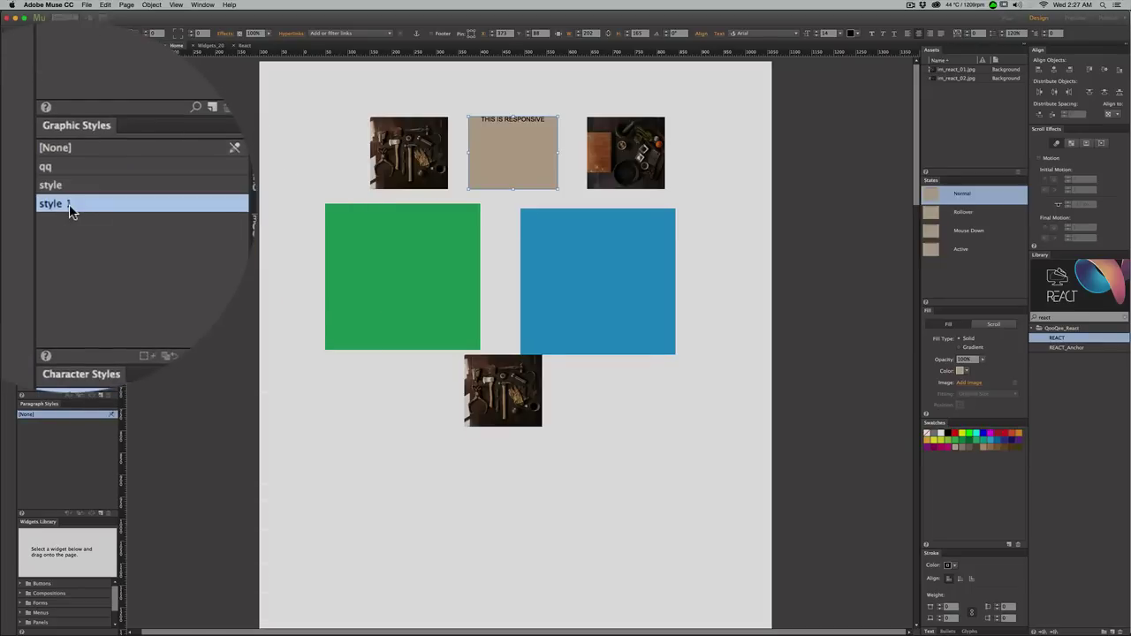
double_click(27, 204)
text(mystyle)
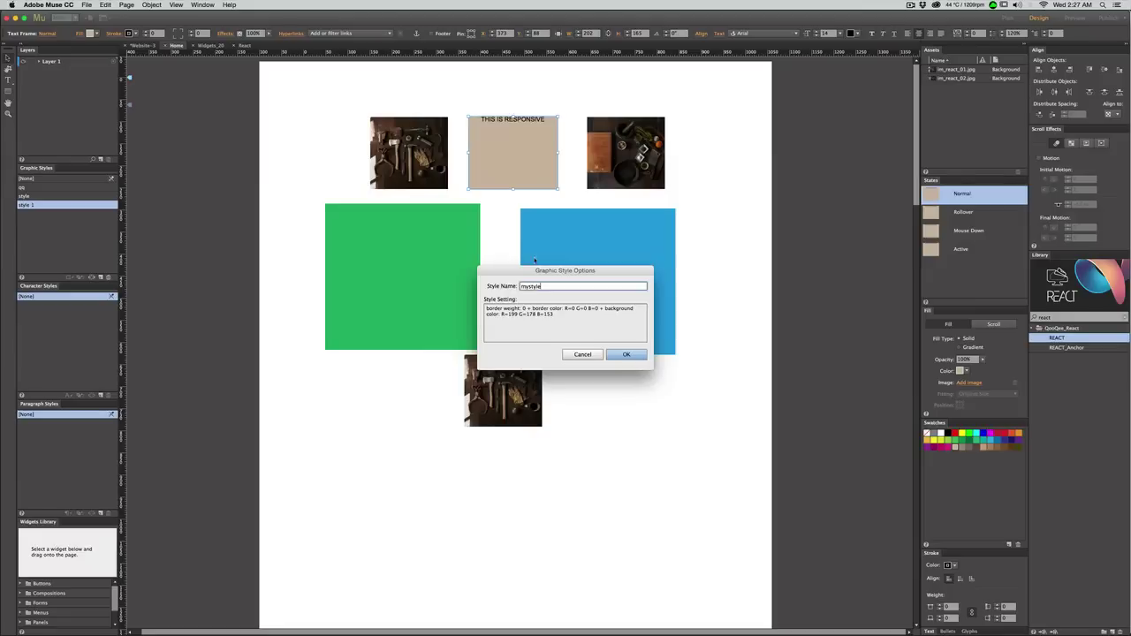
key(Return)
Move the duplicated im_react_01.jpg widget off the page onto the pasteboard beside the page's left edge.
click(491, 395)
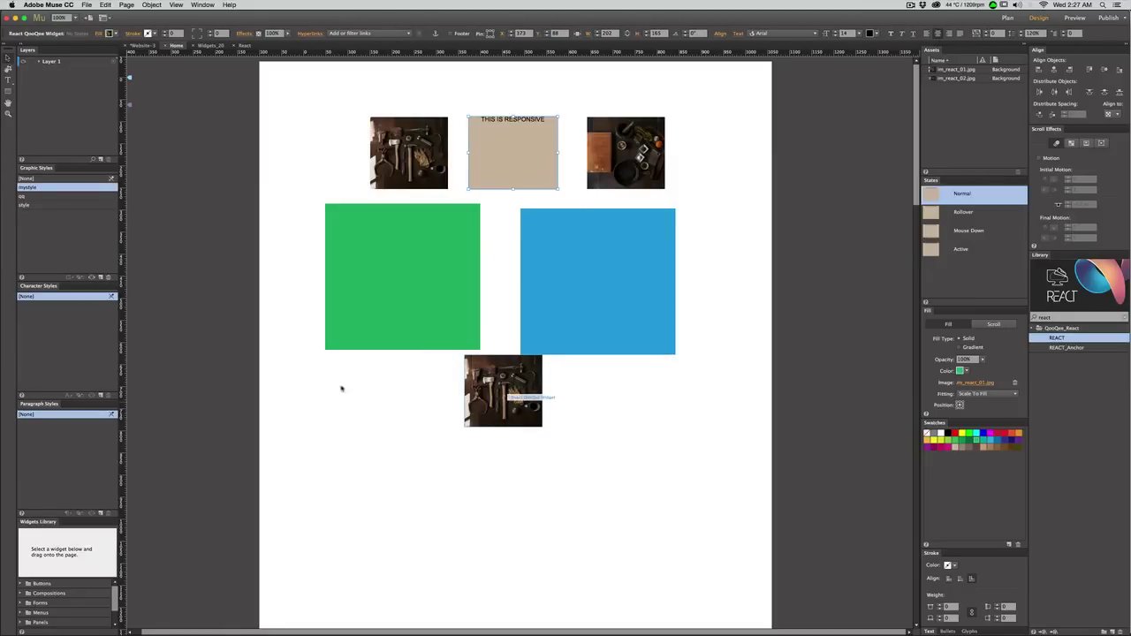
drag(491, 395, 180, 165)
click(543, 152)
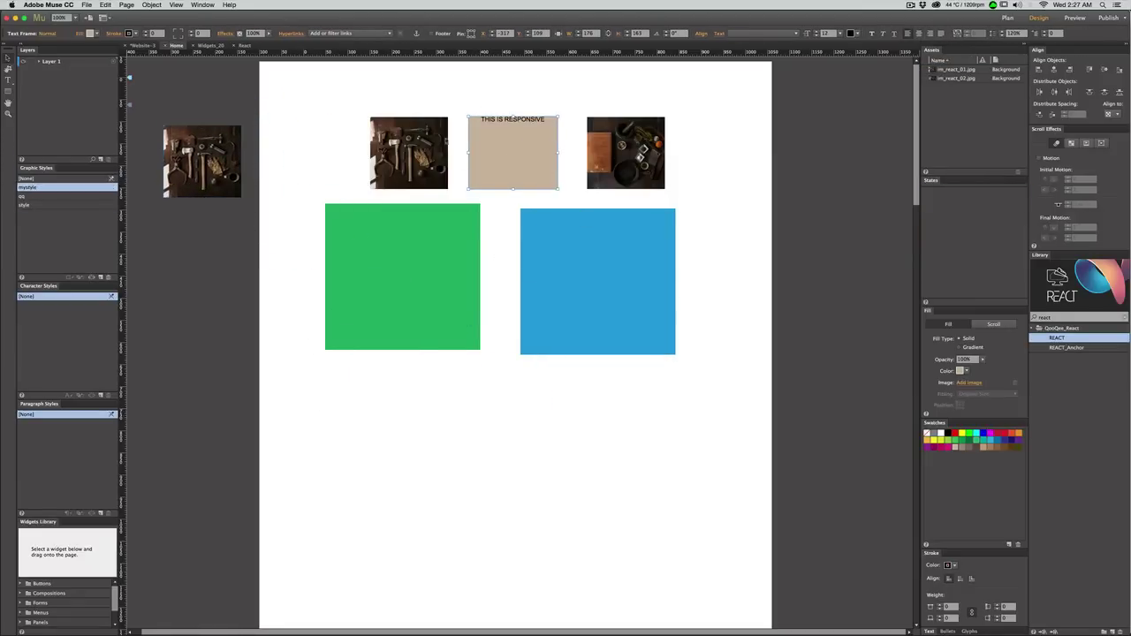
Make the pasteboard im_react_01.jpg widget apply to an object with a graphic style, using the style name mystyle.
click(187, 130)
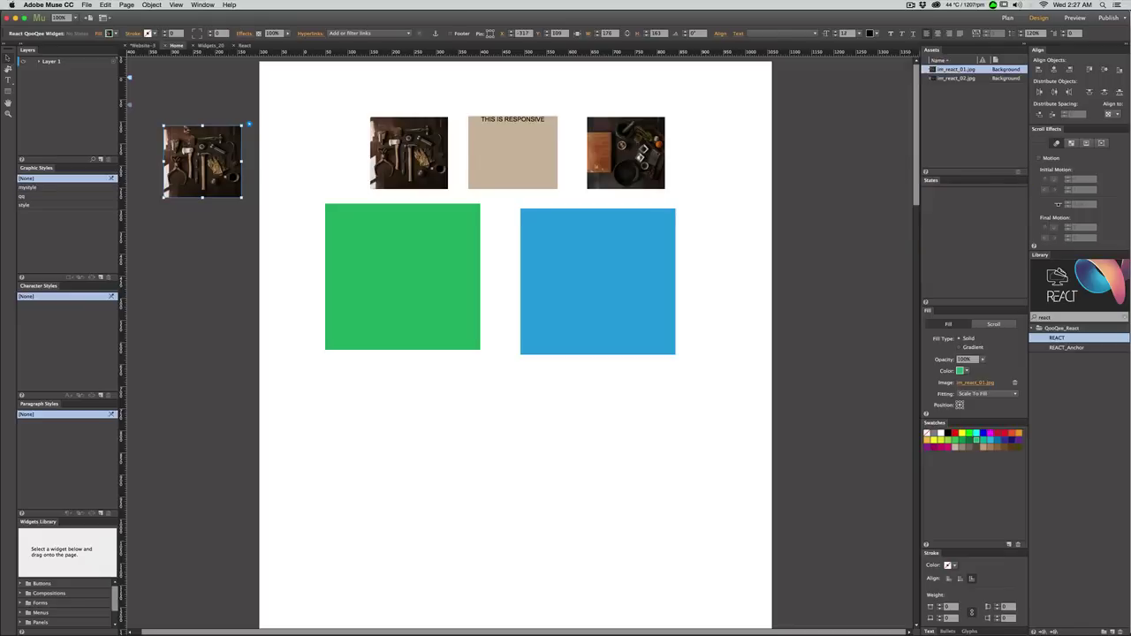
click(251, 125)
click(244, 125)
click(249, 126)
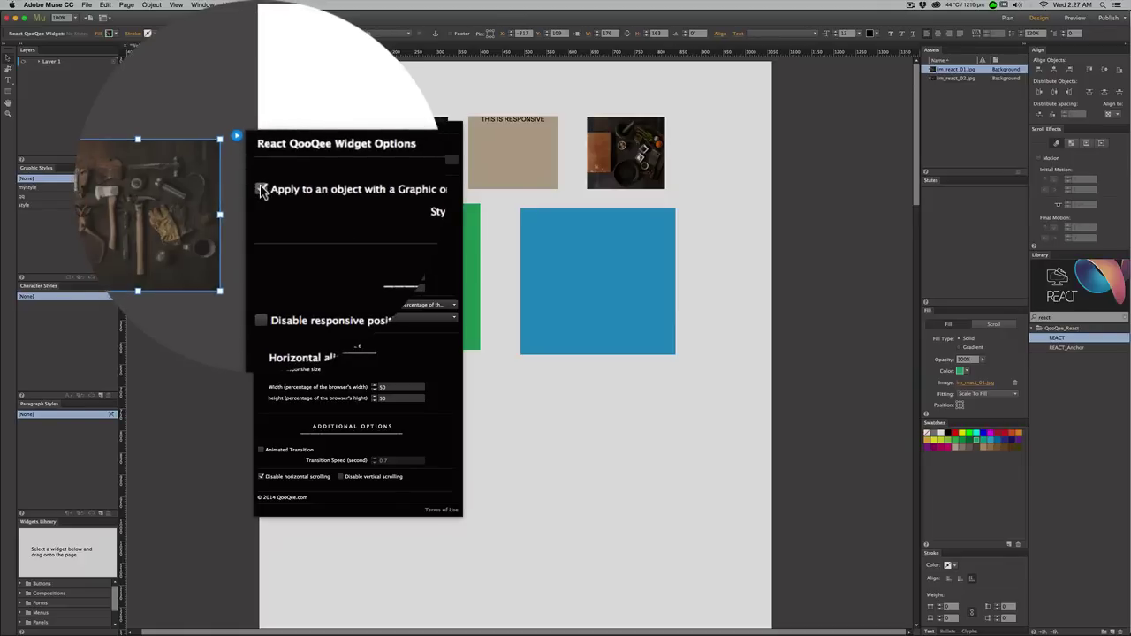
click(387, 186)
double_click(387, 186)
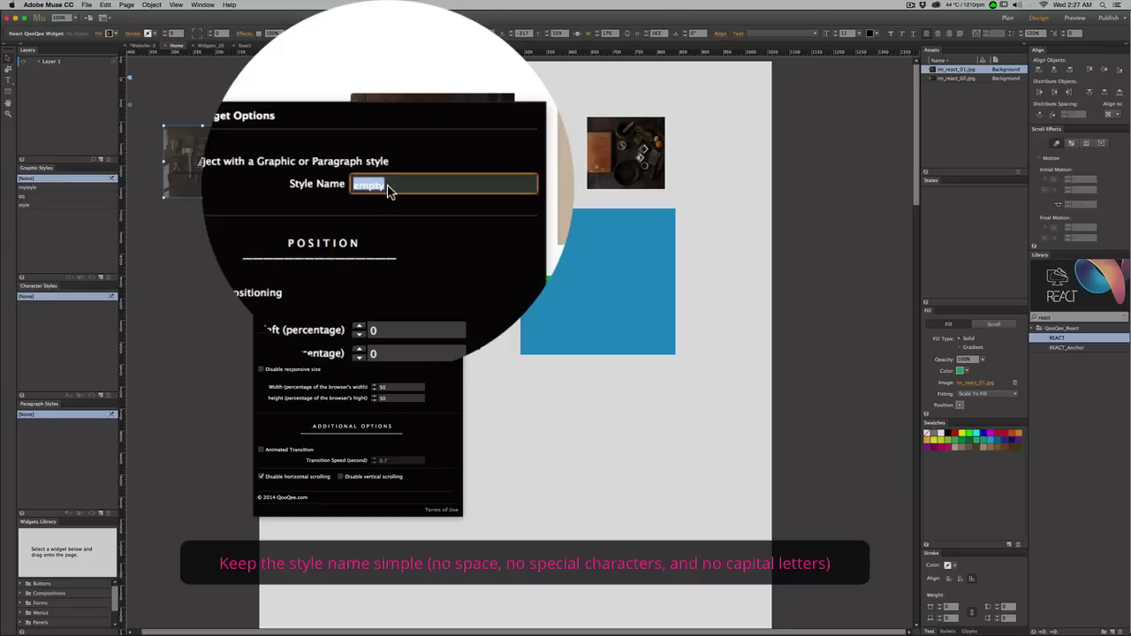
text(mystyle)
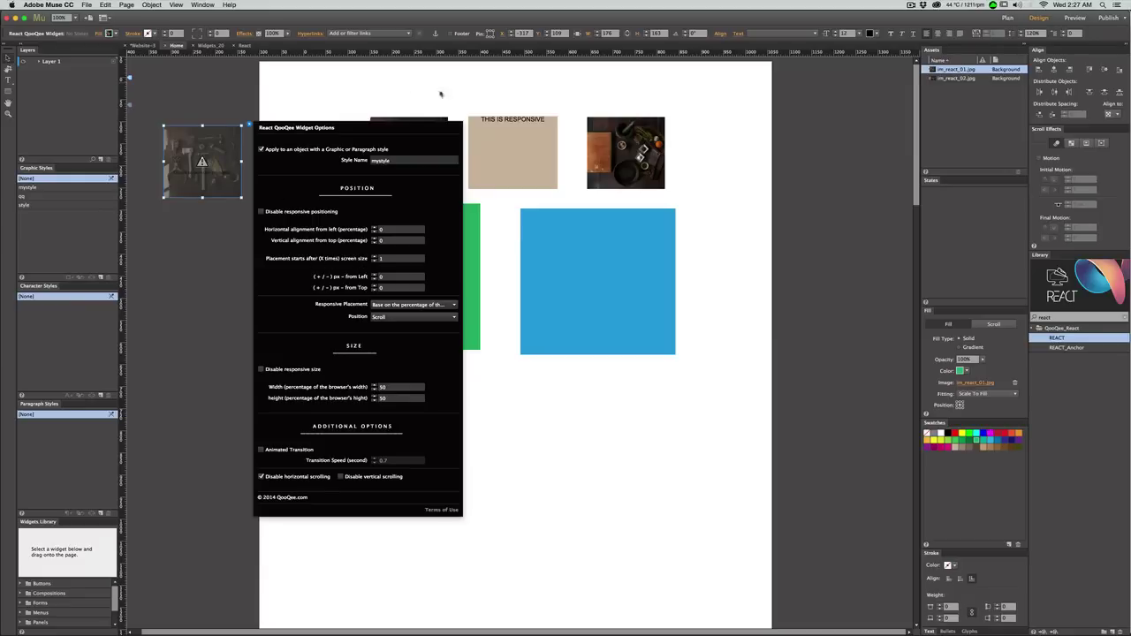
click(487, 92)
Preview the page in Safari and examine how the responsive text frame sits beside the im_react_02.jpg image.
key(super+alt+e)
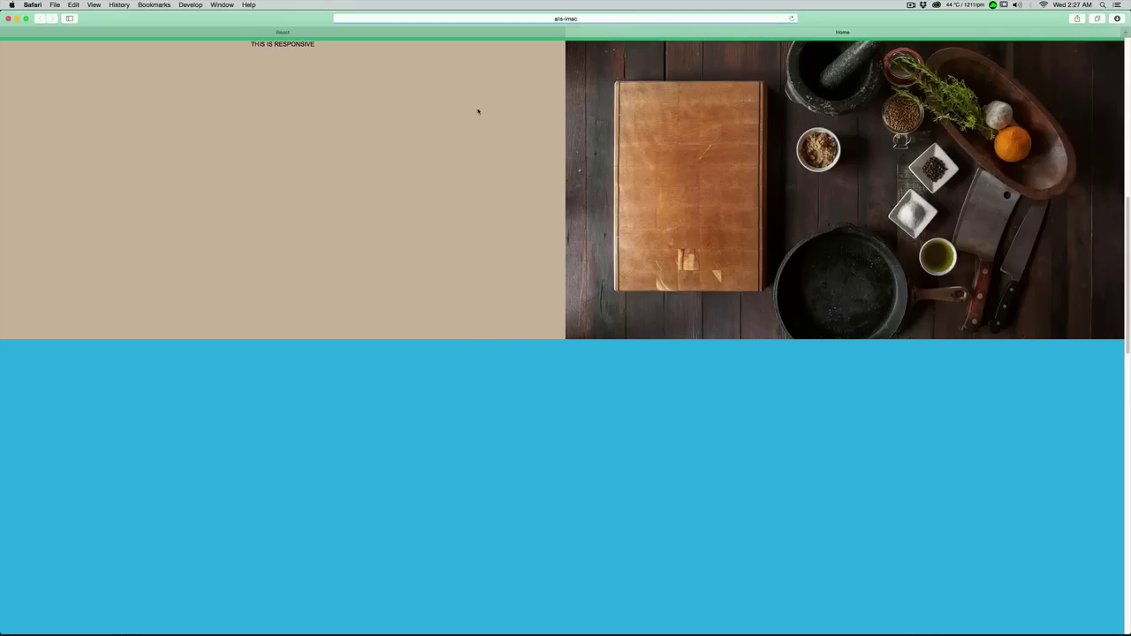
scroll(496, 194, up, 5)
key(super+Tab)
key(super+Tab)
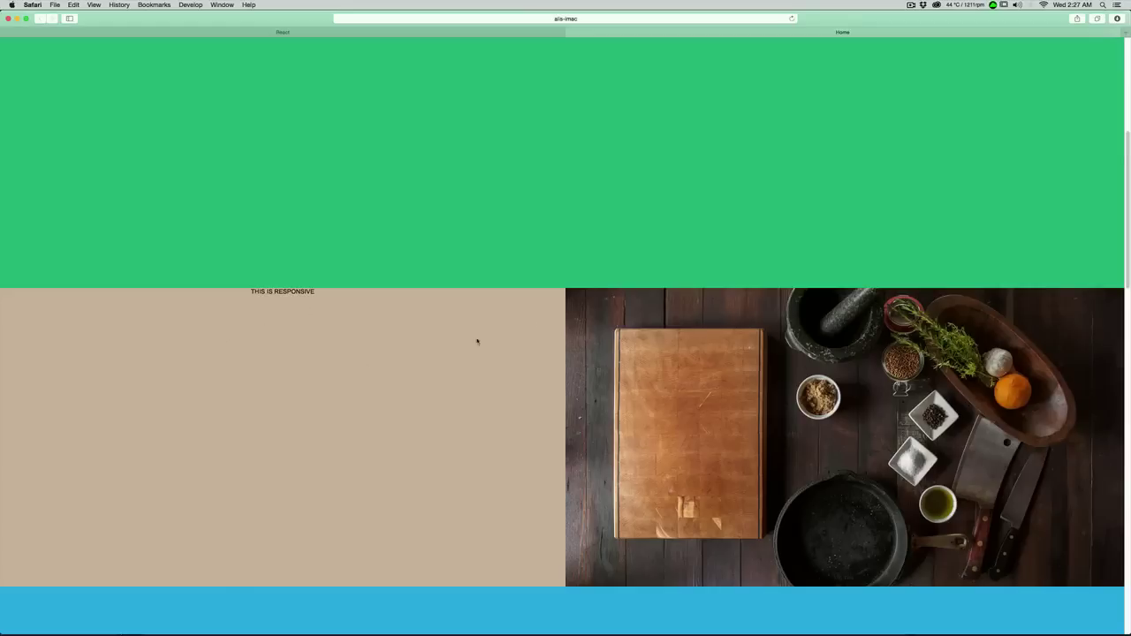
scroll(611, 389, down, 5)
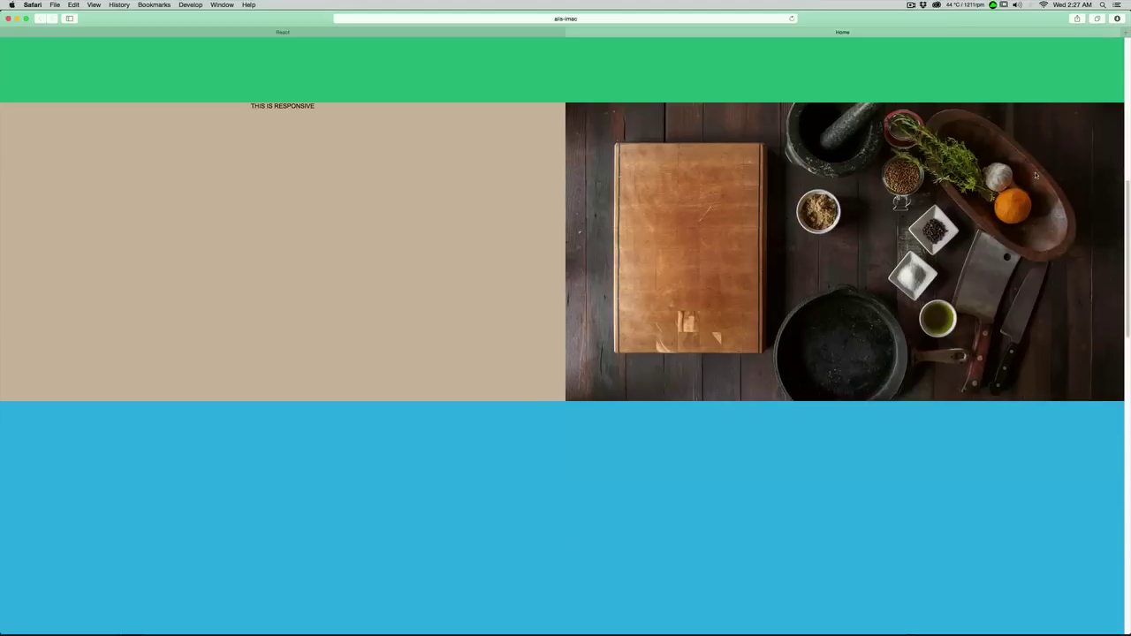
Switch to Adobe Muse, move the mystyle widget over the page's right edge, and place both images flush against the text frame's sides.
key(super+Tab)
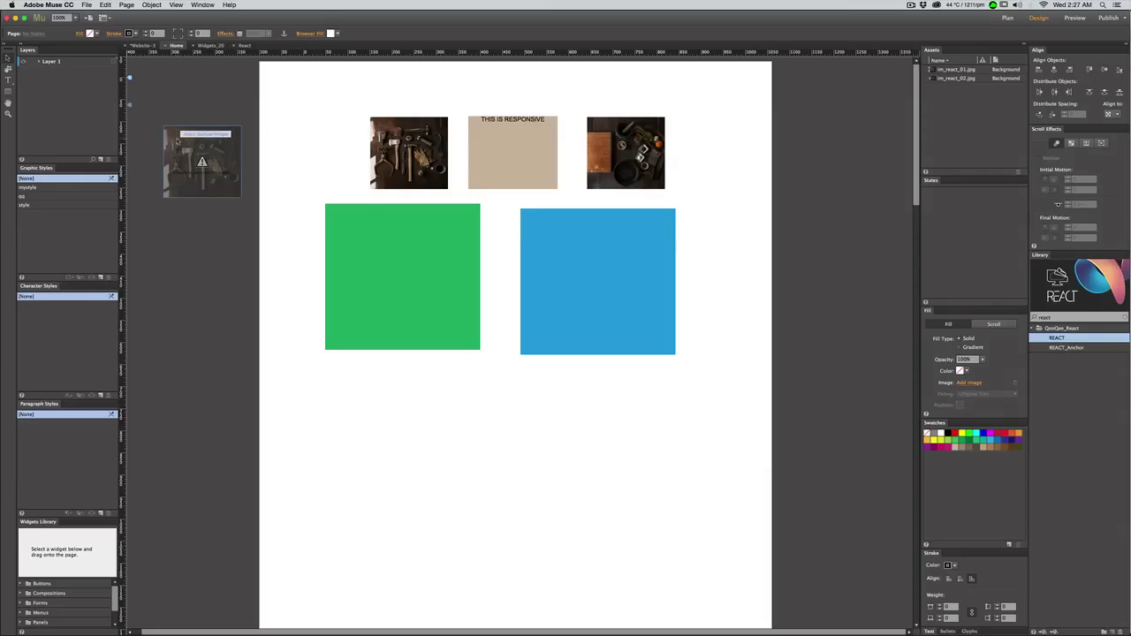
drag(749, 253, 762, 182)
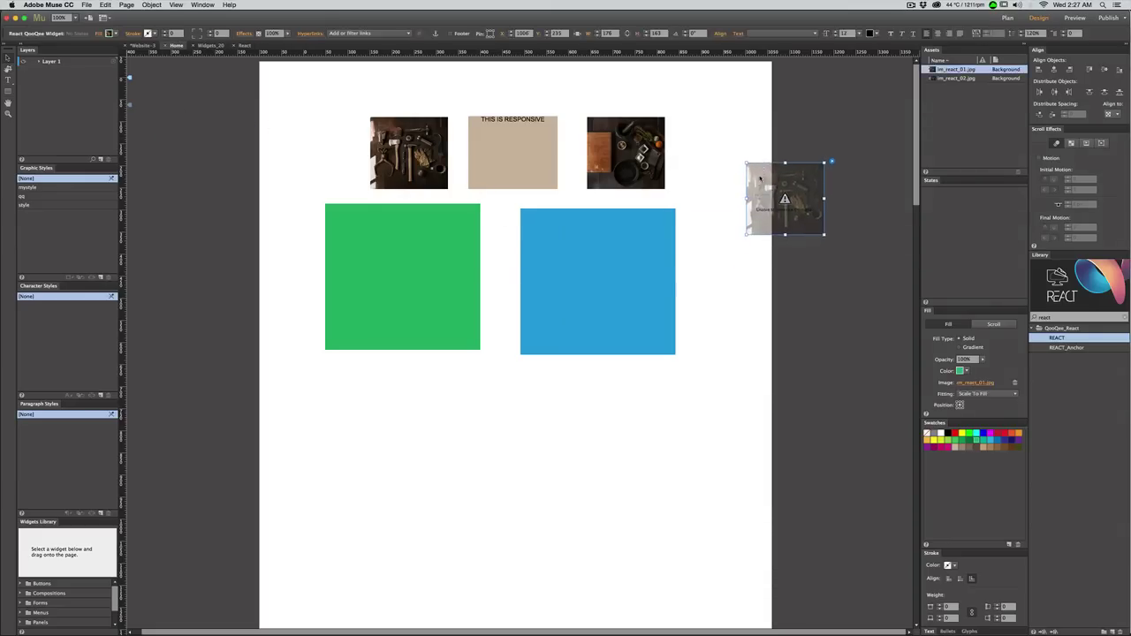
click(505, 133)
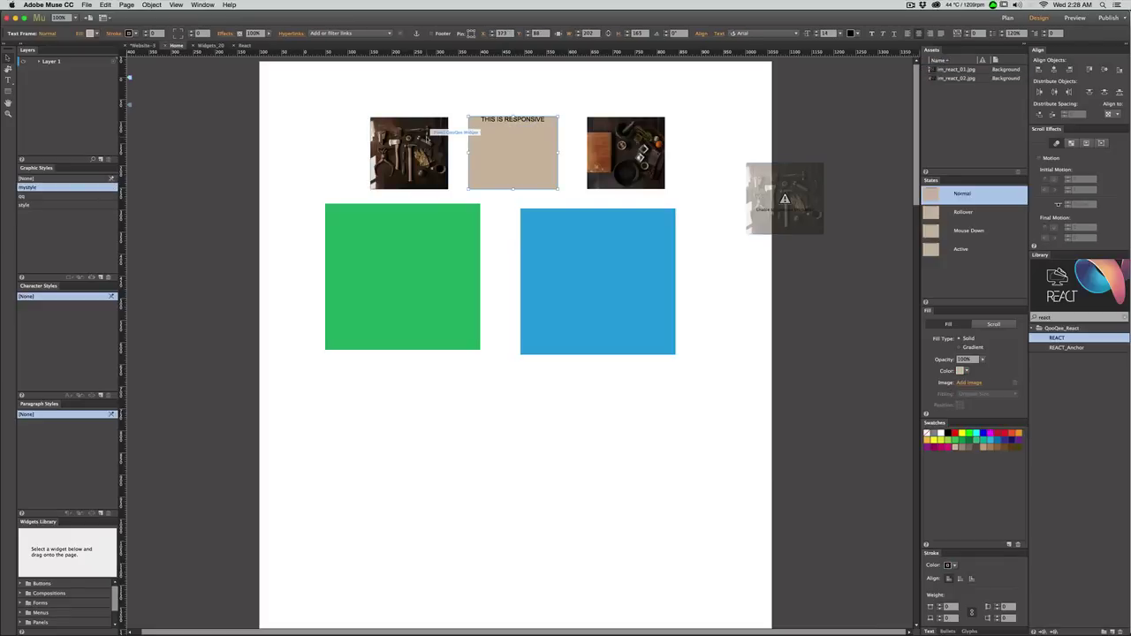
click(402, 141)
drag(415, 140, 435, 139)
drag(620, 166, 573, 156)
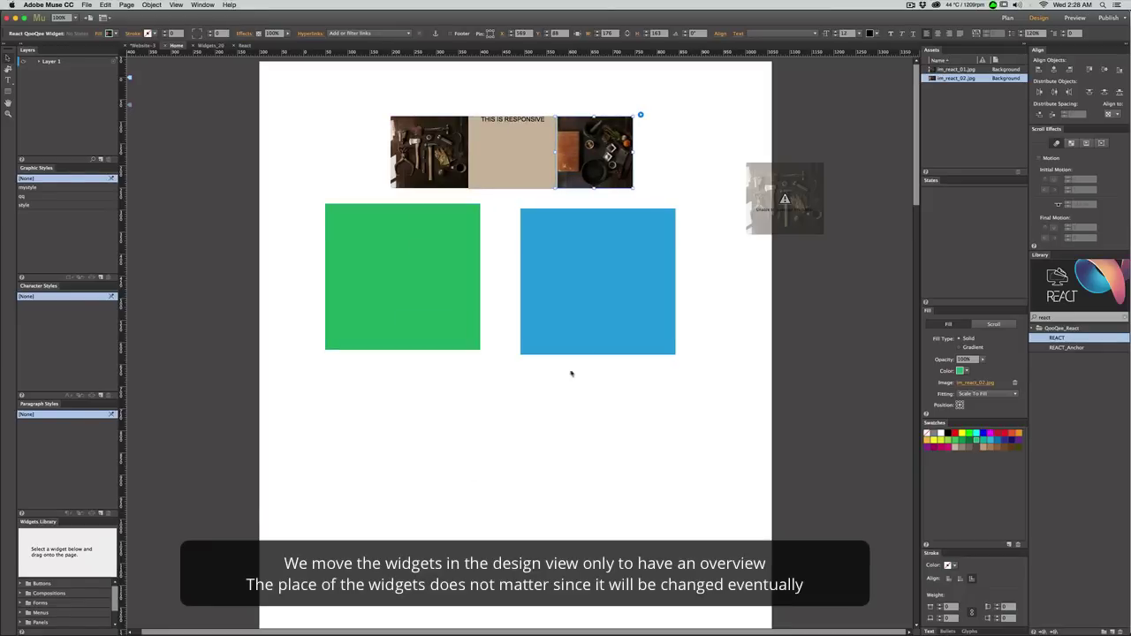
Stack the blue widget directly below the green one and move the row of images and text frame over their shared boundary.
drag(585, 283, 392, 425)
drag(381, 115, 612, 153)
drag(610, 154, 496, 367)
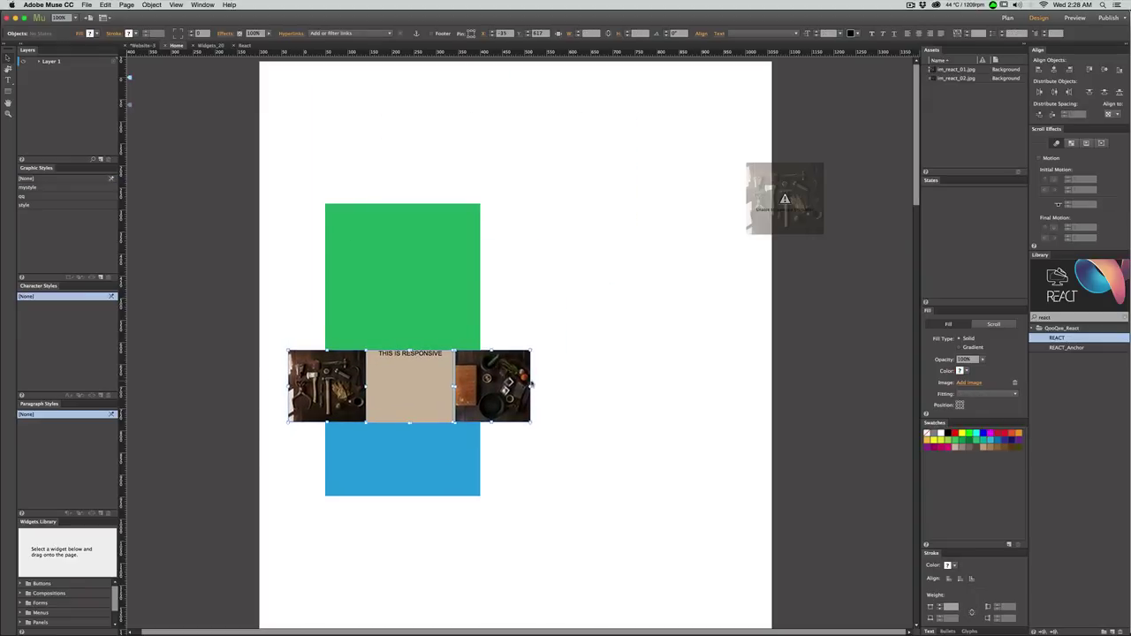
click(520, 327)
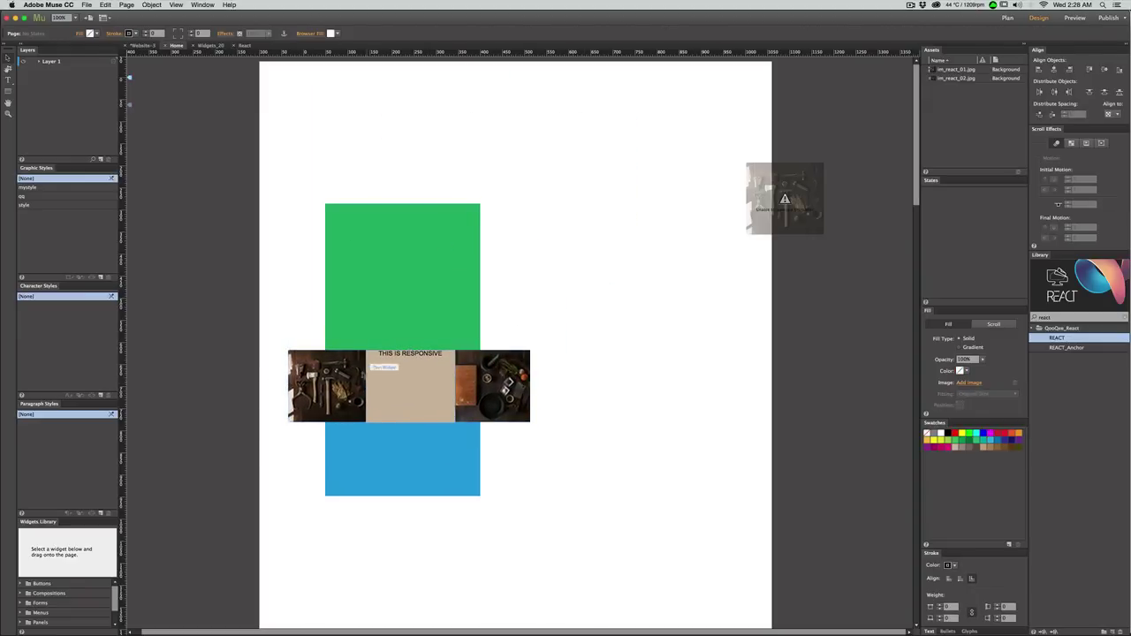
Set the im_react_01.jpg widget in the row to a width of 34 percent of the browser's width.
click(341, 381)
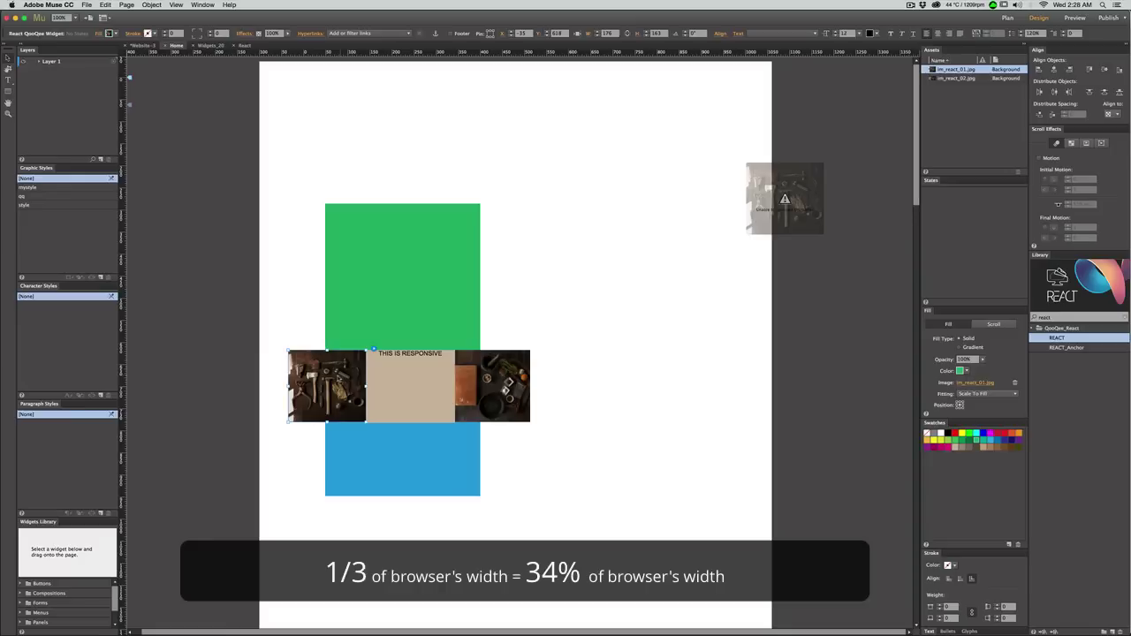
click(373, 350)
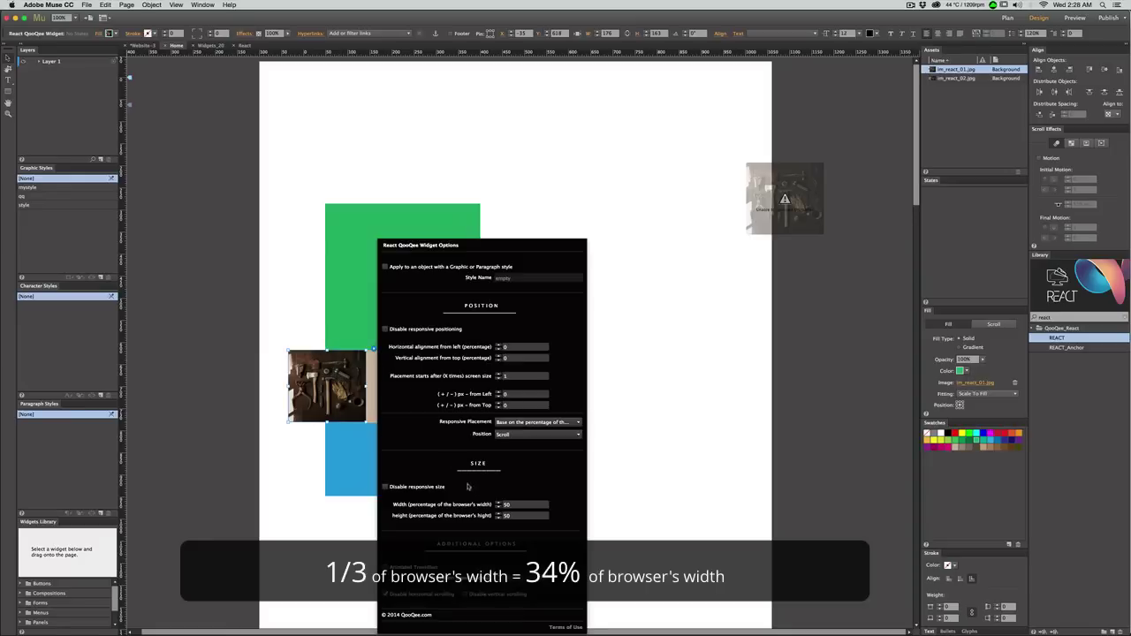
click(518, 506)
text(34)
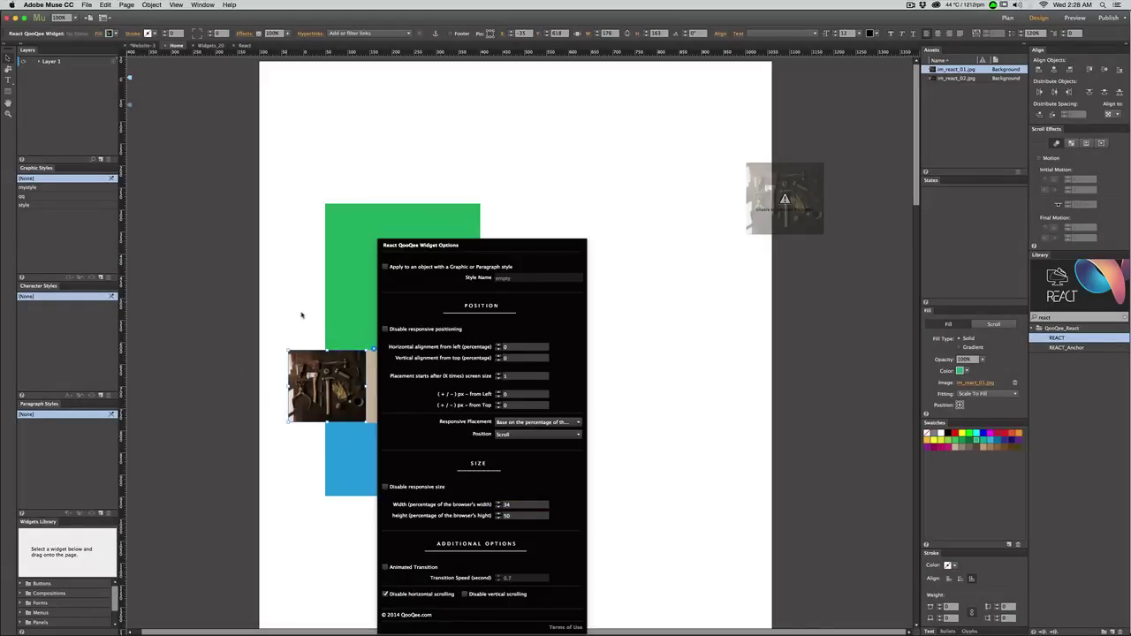
click(302, 315)
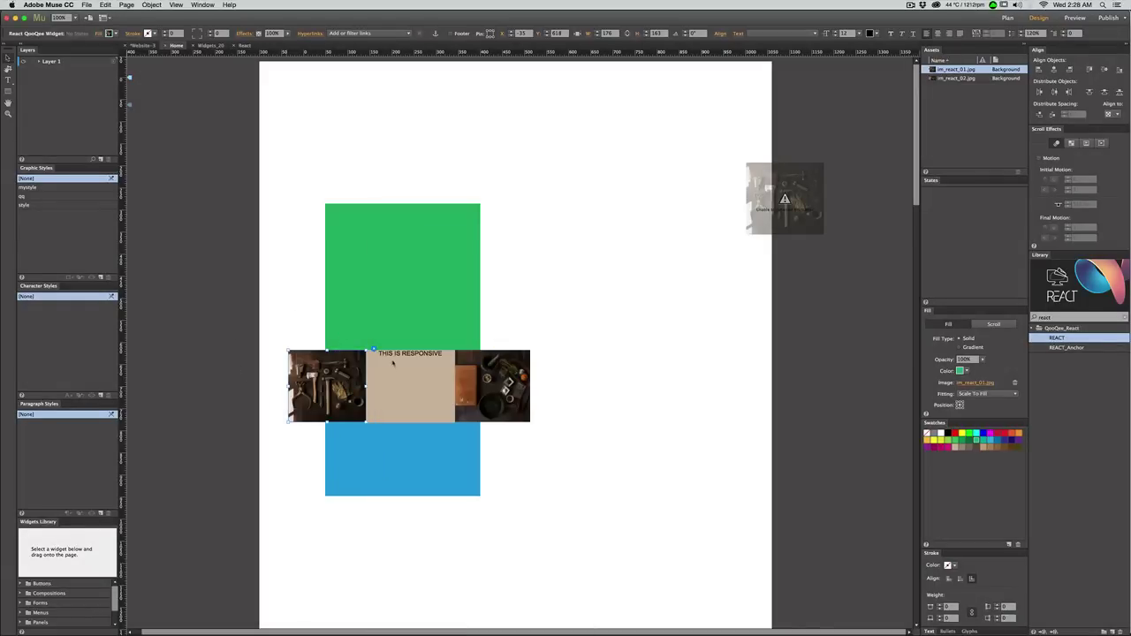
Set the widget applied to the text frame's mystyle graphic style to 34 percent of the browser's width.
click(403, 358)
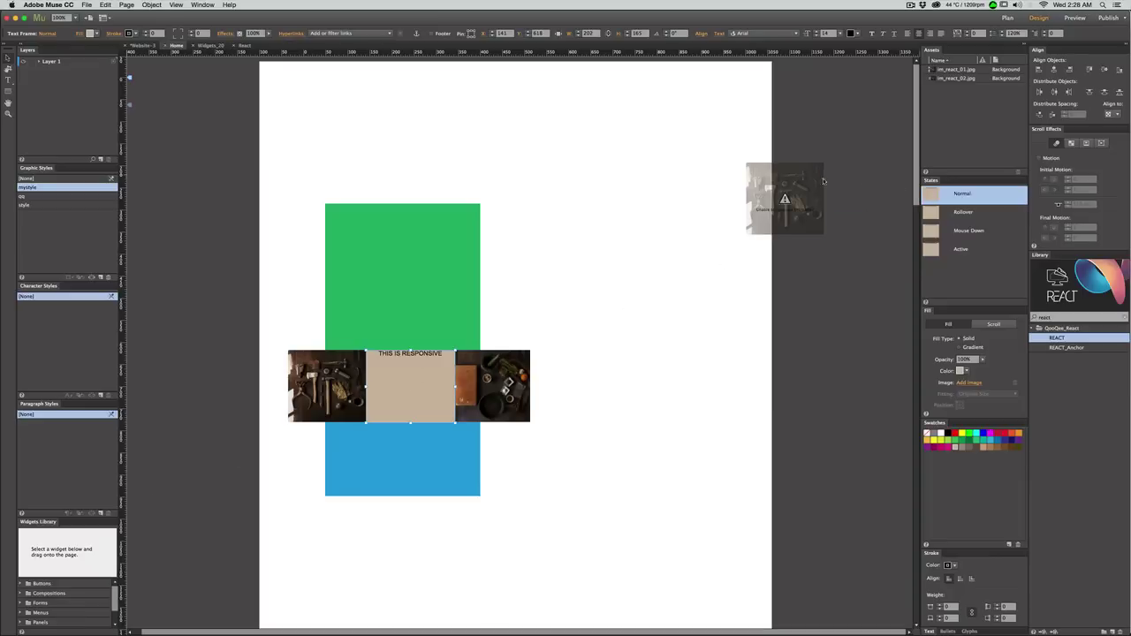
click(795, 196)
click(832, 161)
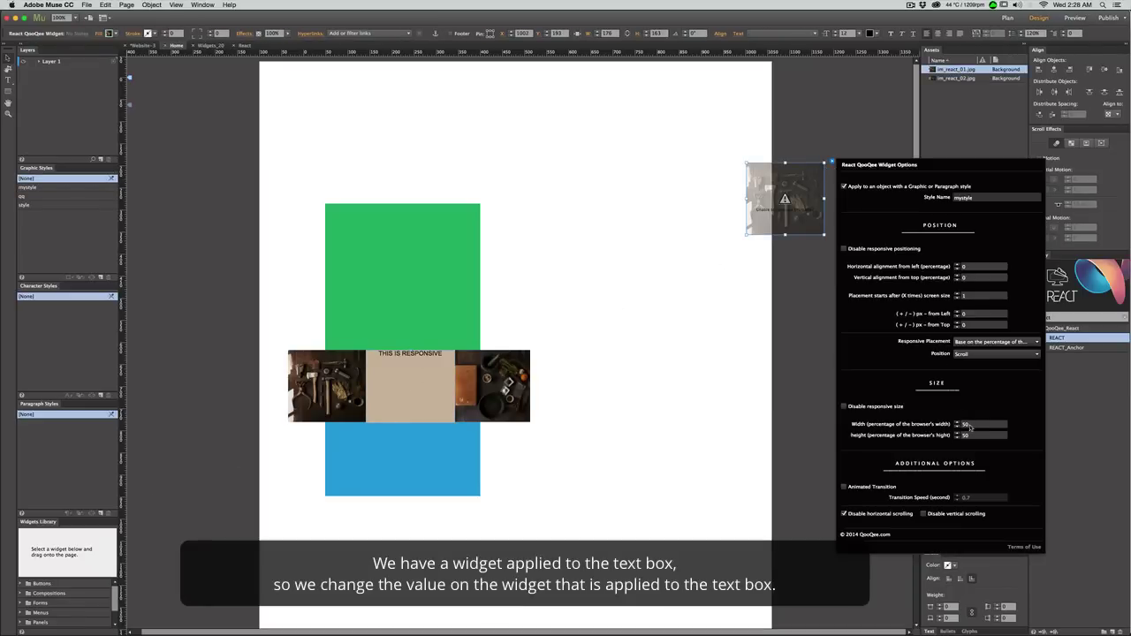
text(34)
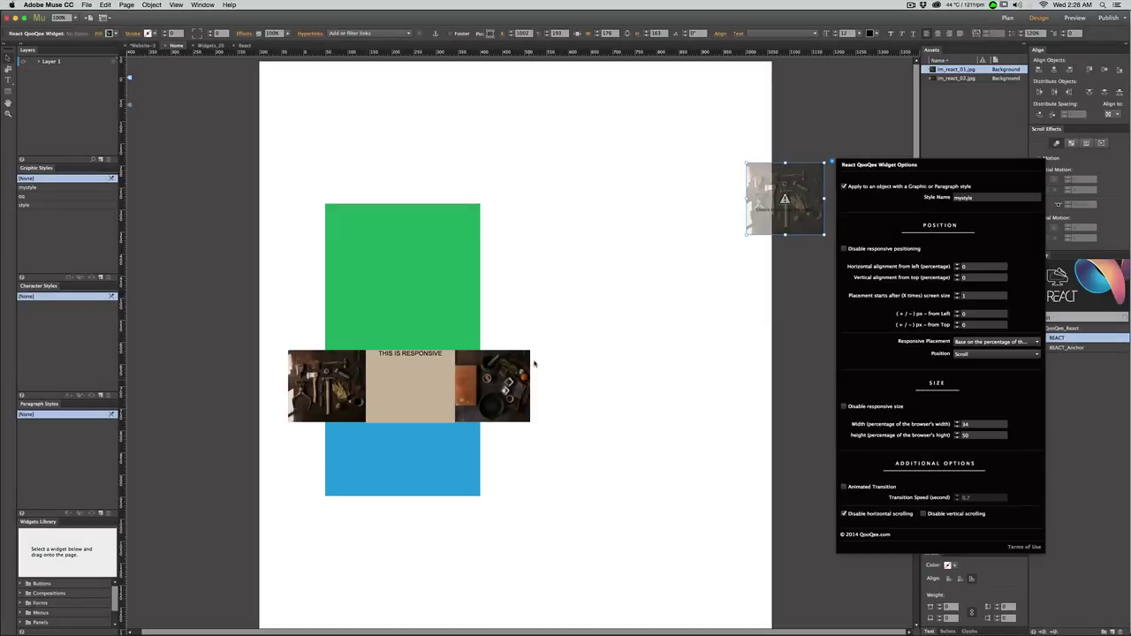
Set the im_react_02.jpg widget to a width of 34 percent of the browser's width.
click(530, 362)
click(537, 349)
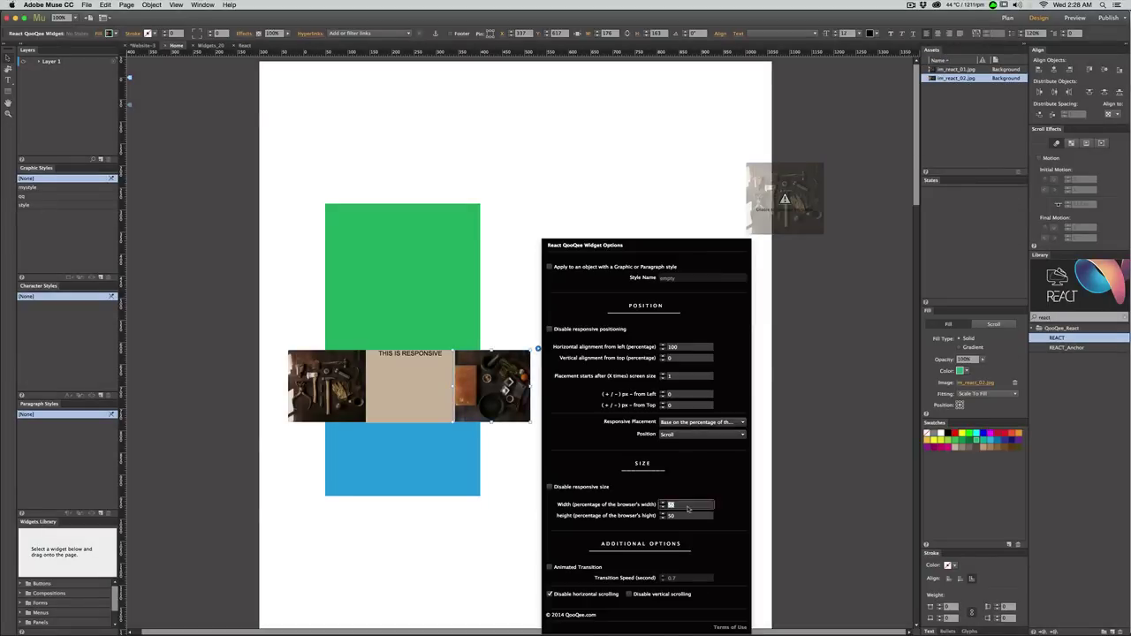
text(34)
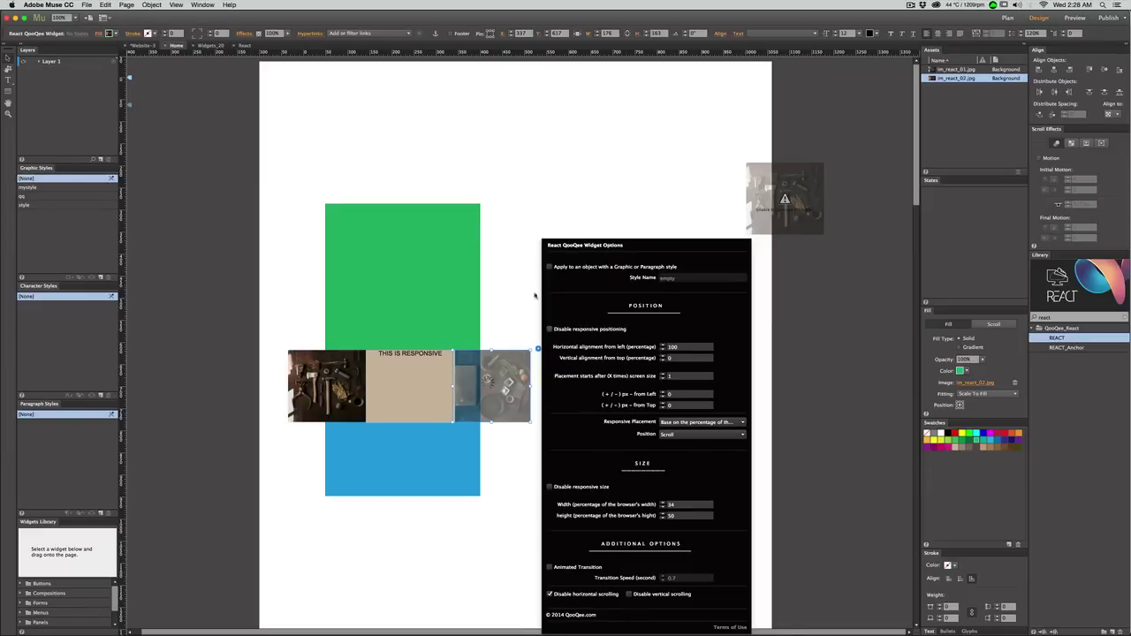
Check the starting screen and position settings of the im_react_01.jpg widget in the row.
click(353, 353)
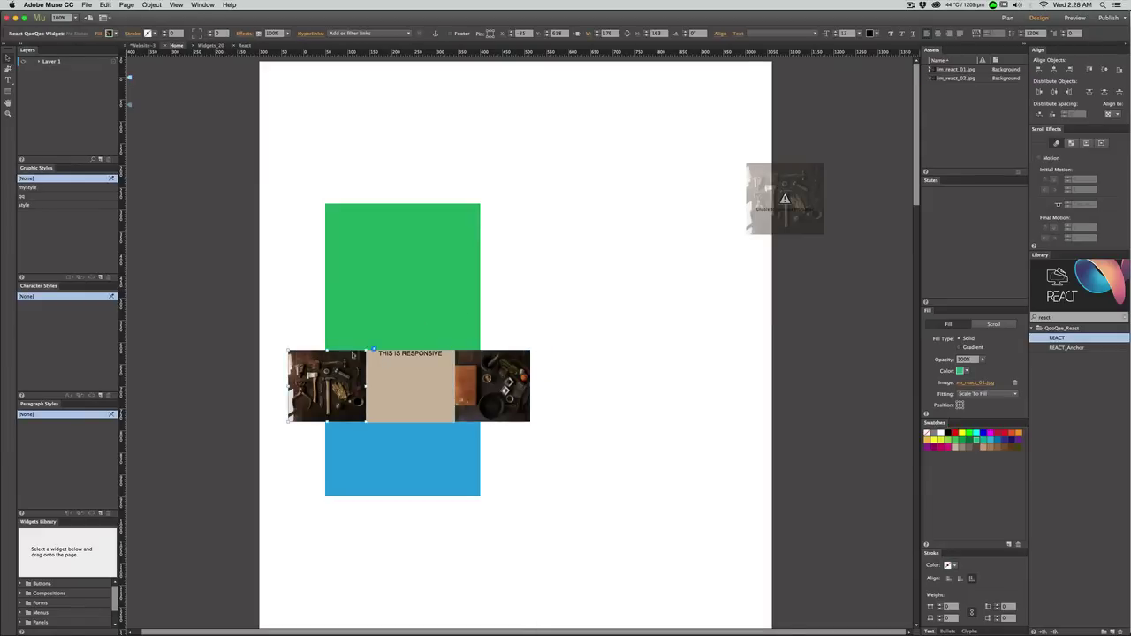
click(372, 350)
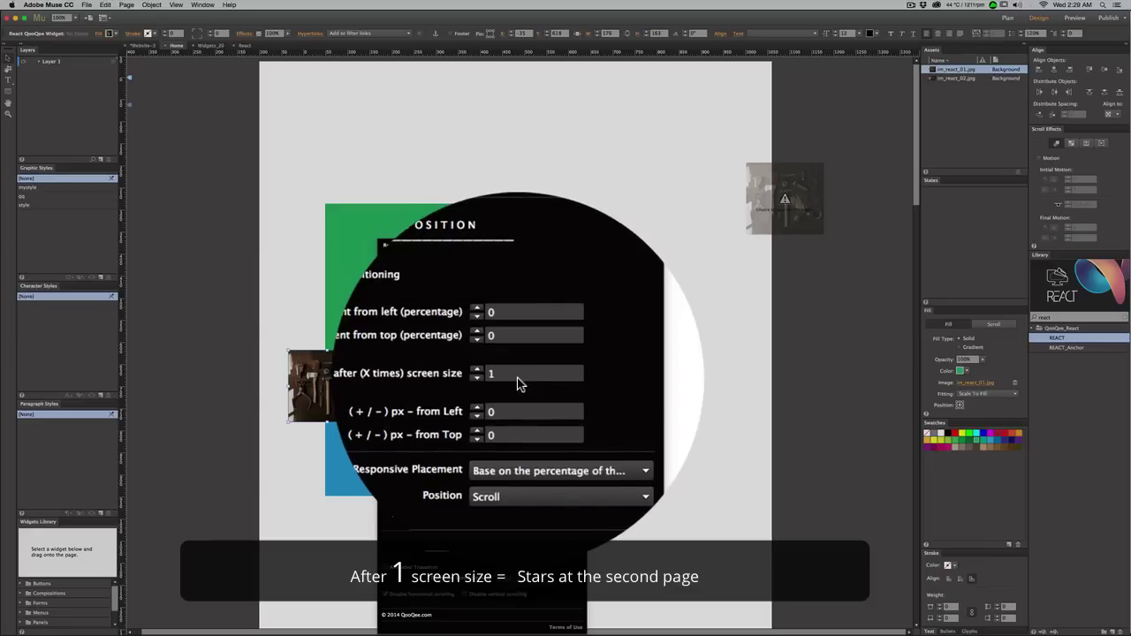
click(501, 376)
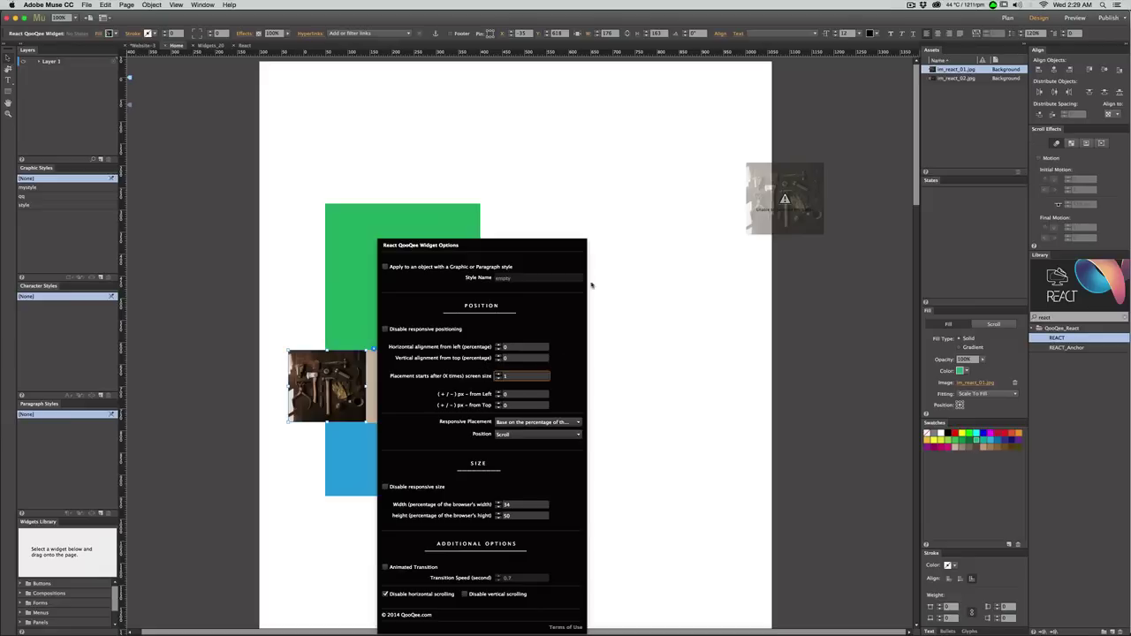
key(Escape)
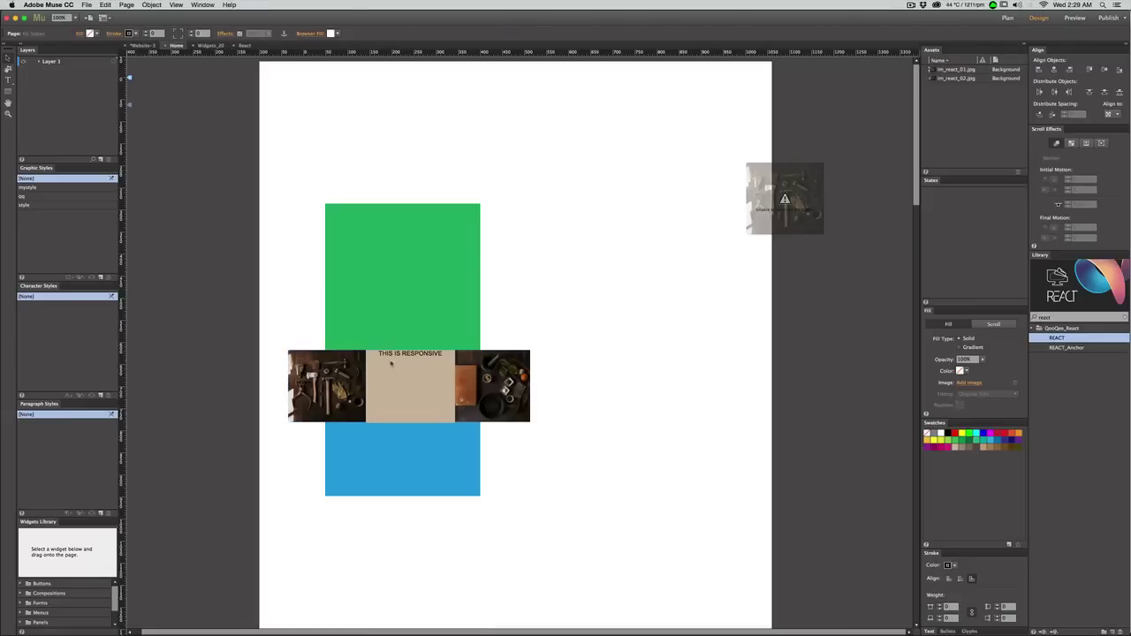
Center the responsive text frame by setting the mystyle widget's horizontal alignment from left to 50 percent.
click(445, 370)
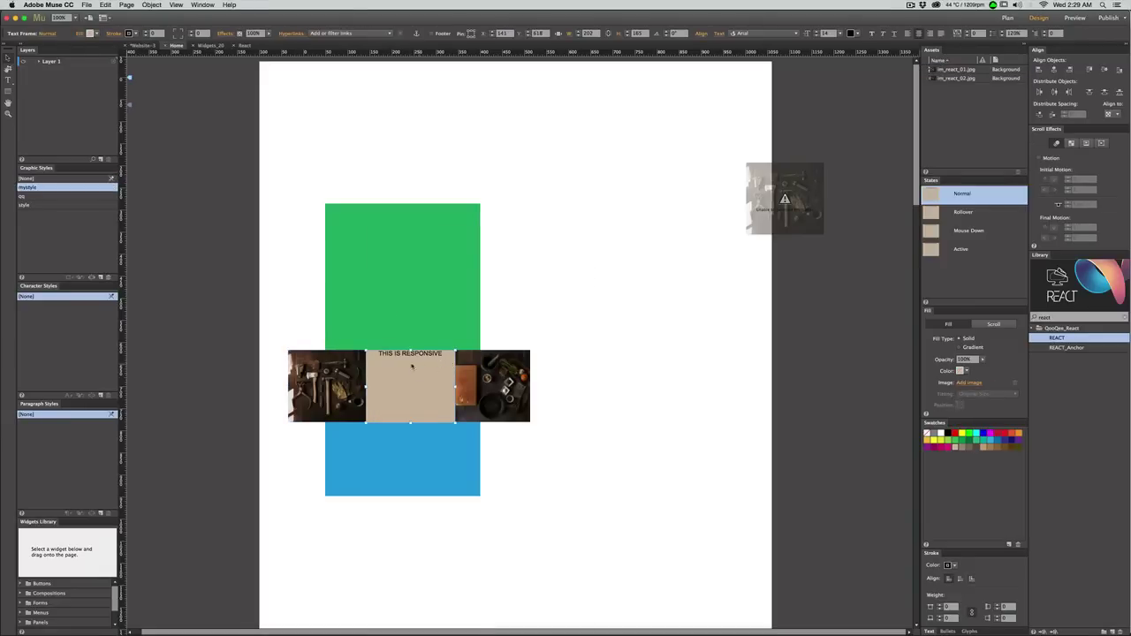
click(782, 187)
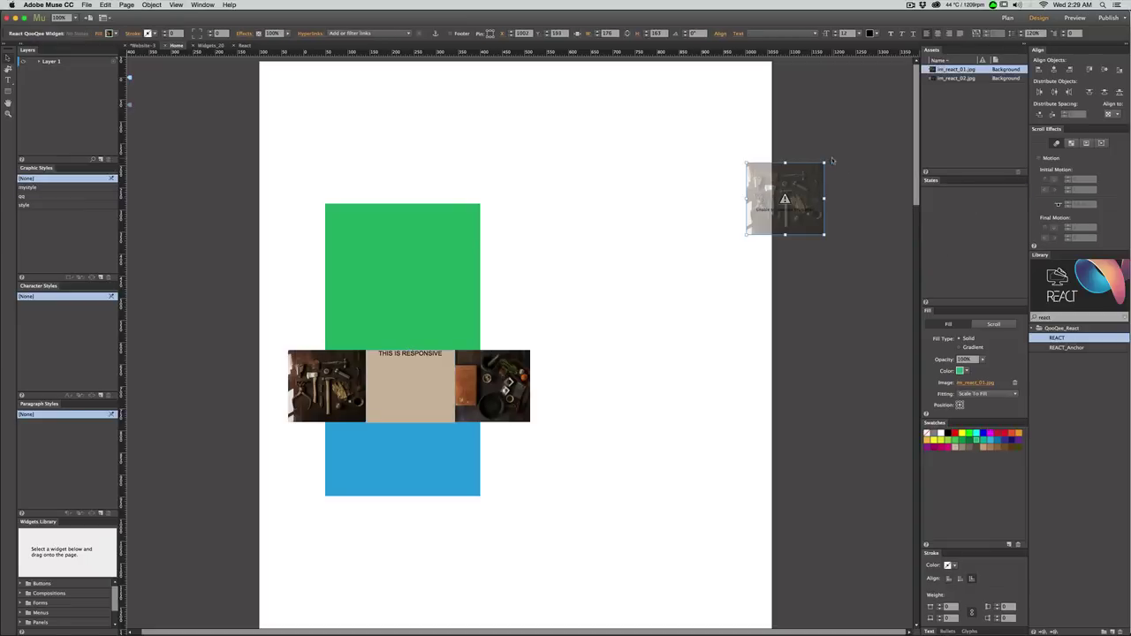
click(831, 163)
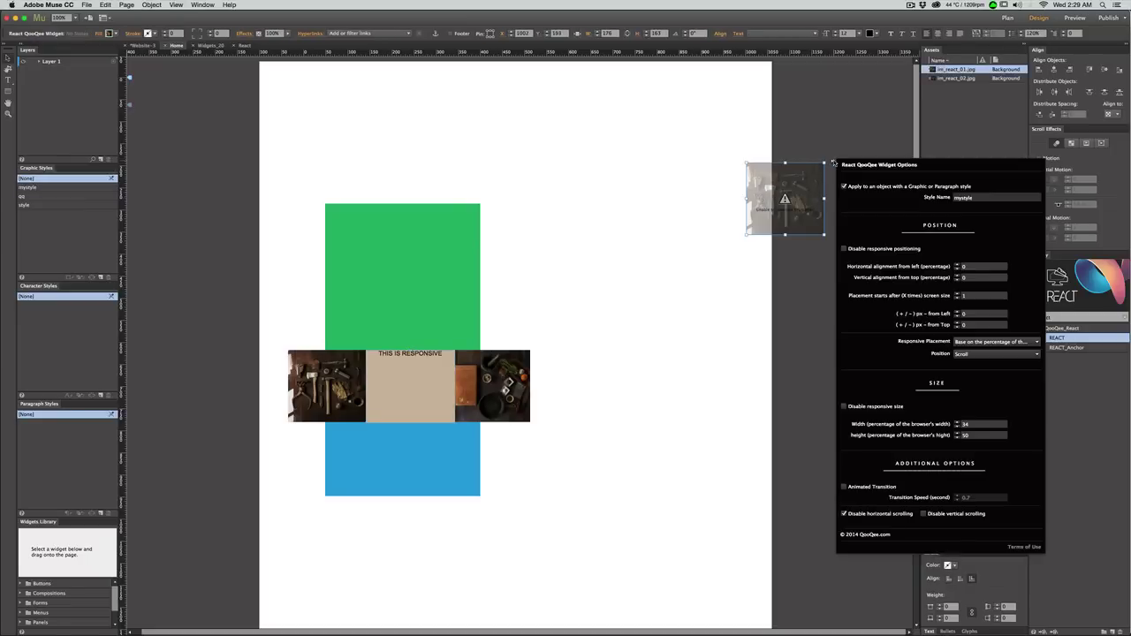
click(991, 266)
text(50)
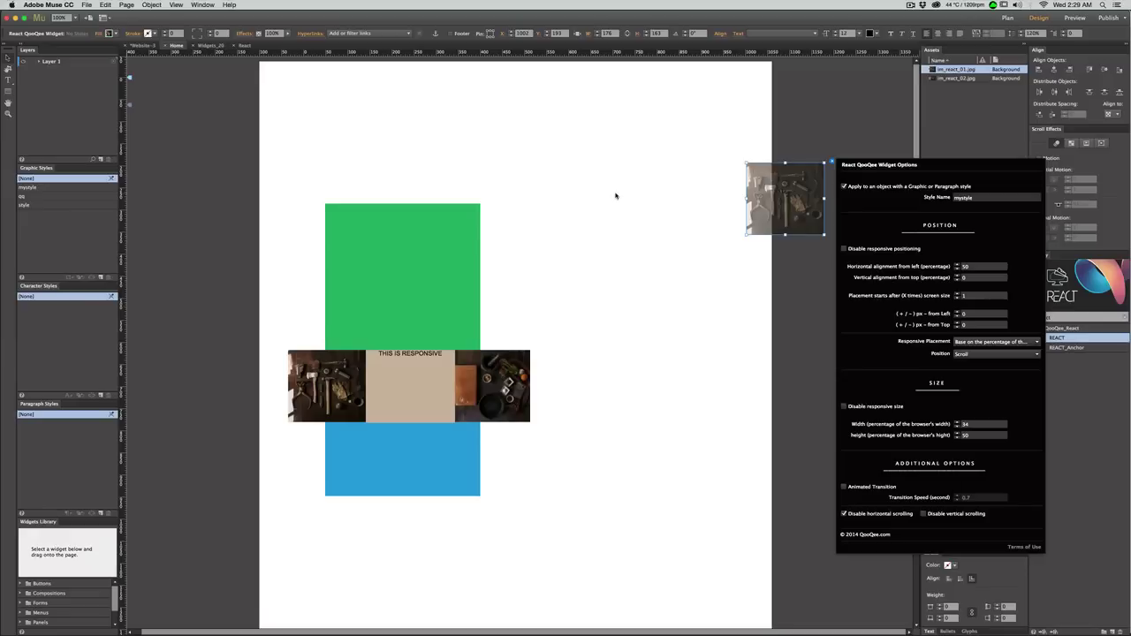
Check the horizontal alignment of the im_react_02.jpg widget in its options.
click(502, 389)
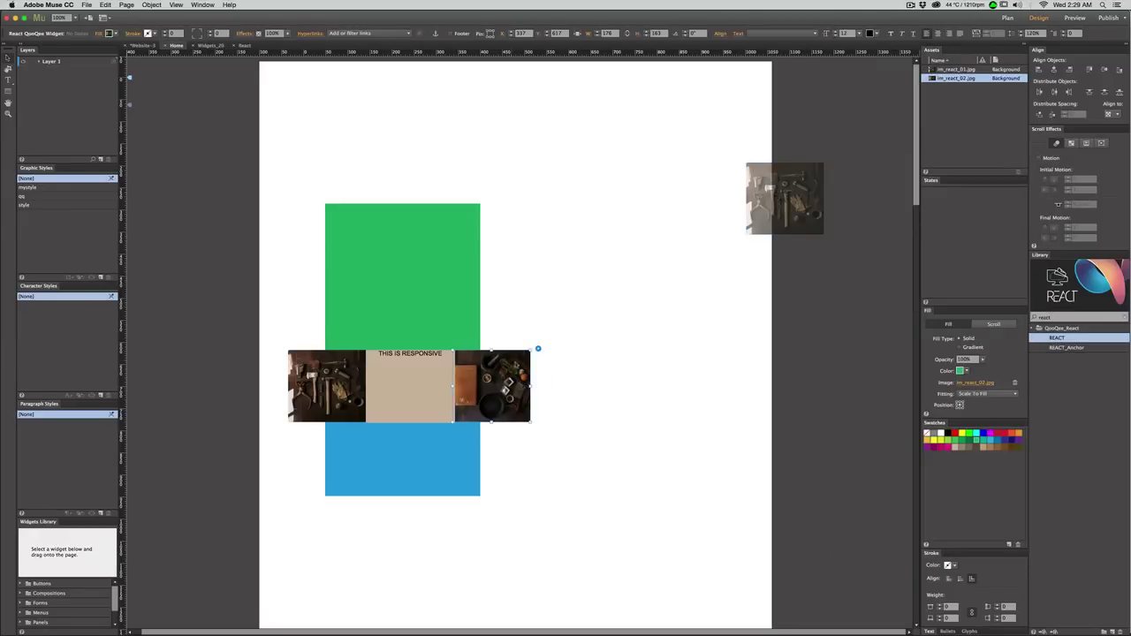
click(538, 349)
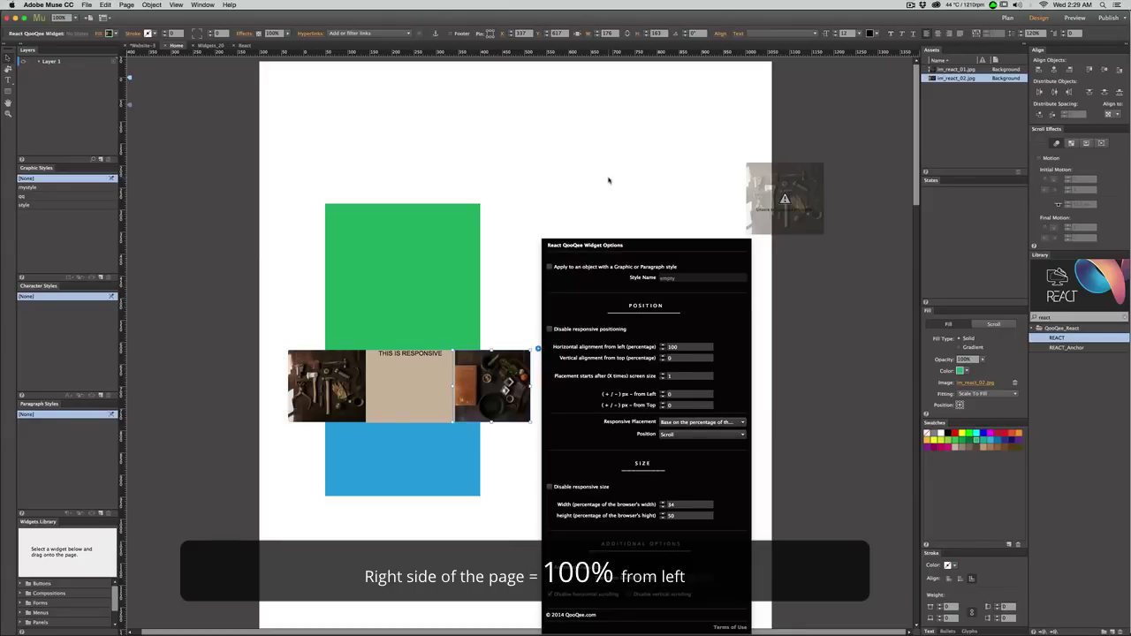
click(543, 211)
click(540, 218)
Preview the page in Safari and examine the three-column row of images and text frame between the green and blue screens.
key(super+shift+e)
scroll(580, 281, down, 6)
scroll(579, 281, up, 5)
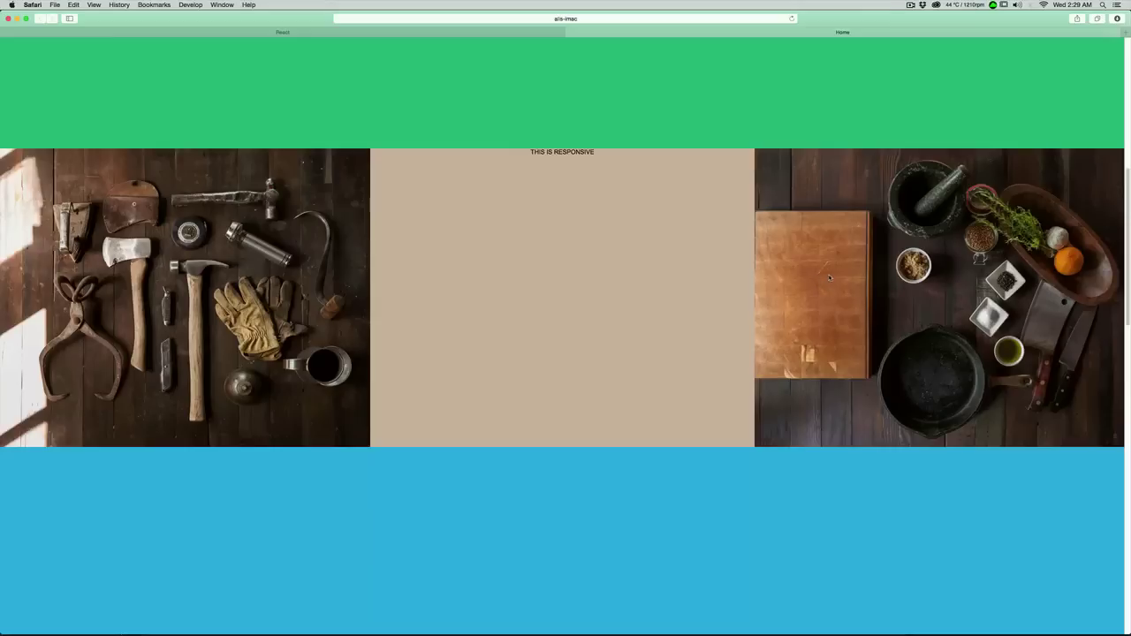
scroll(829, 278, down, 4)
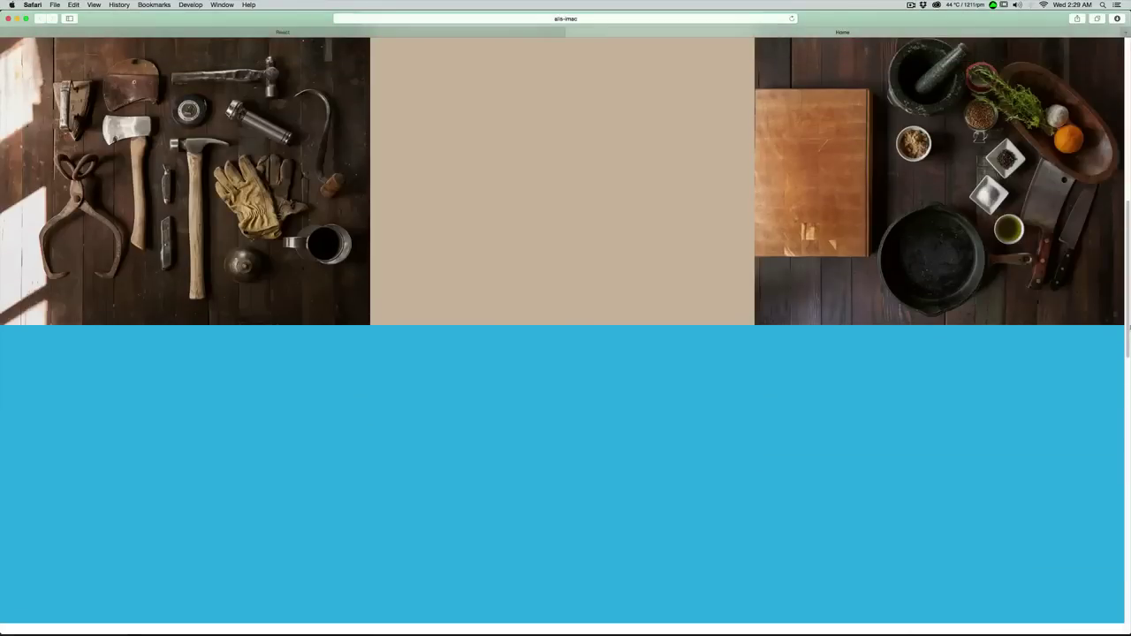
drag(1127, 327, 1095, 152)
scroll(1086, 240, down, 5)
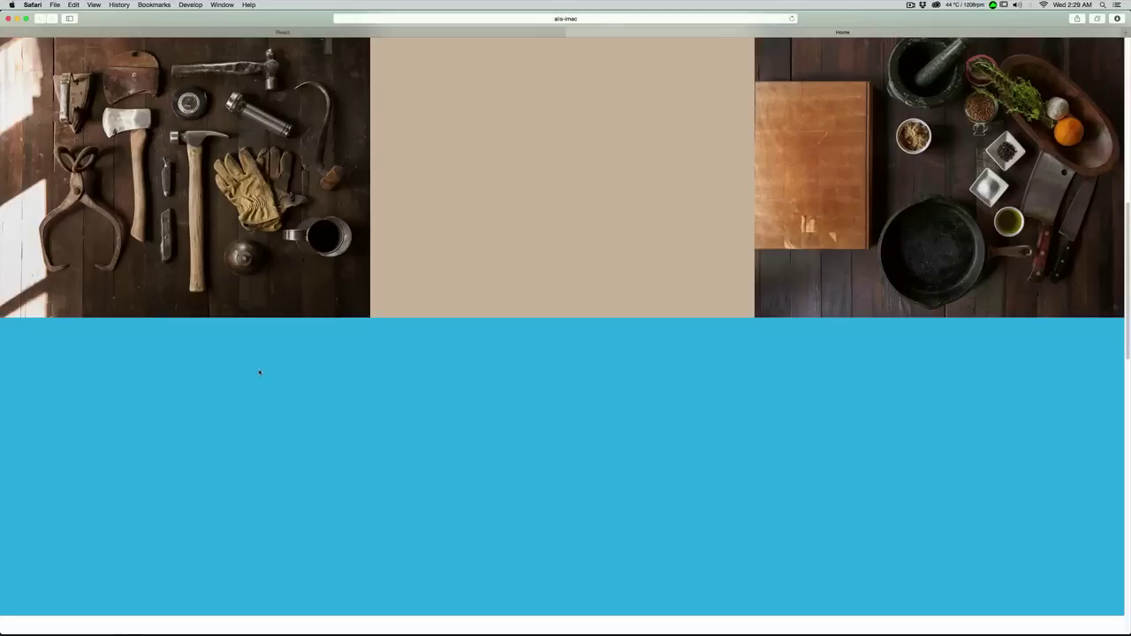
scroll(278, 373, up, 3)
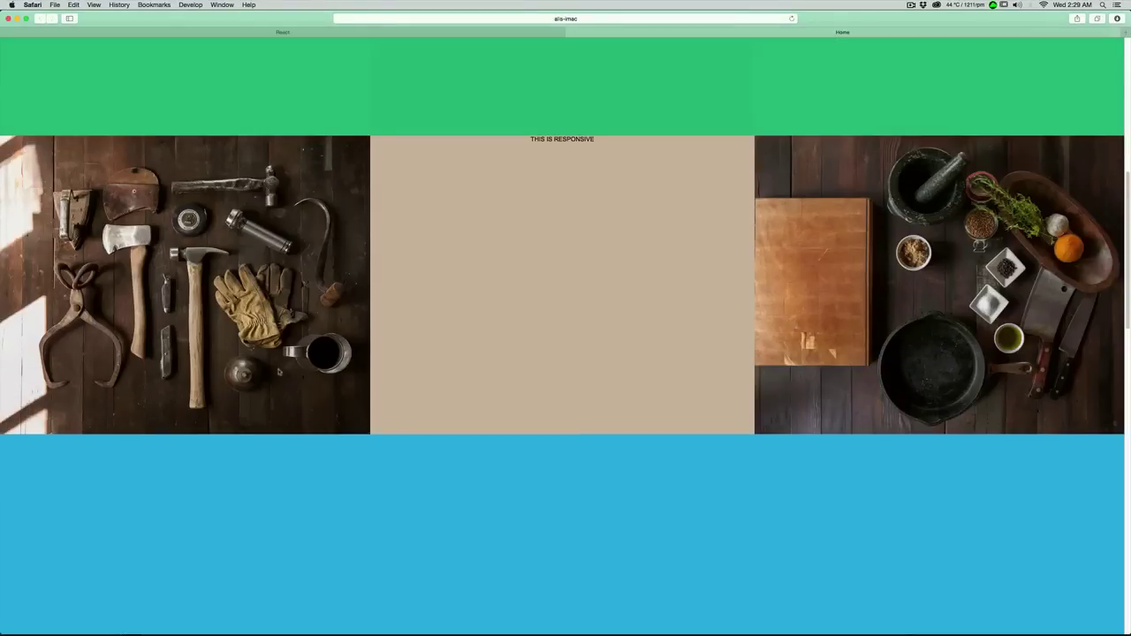
scroll(617, 370, up, 5)
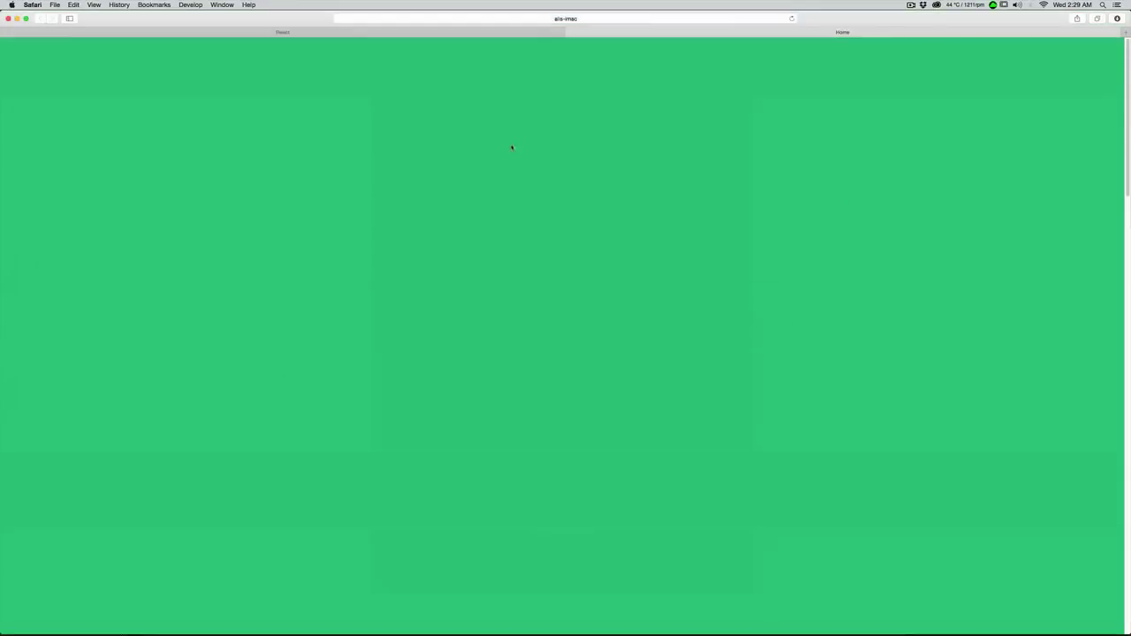
scroll(454, 218, down, 5)
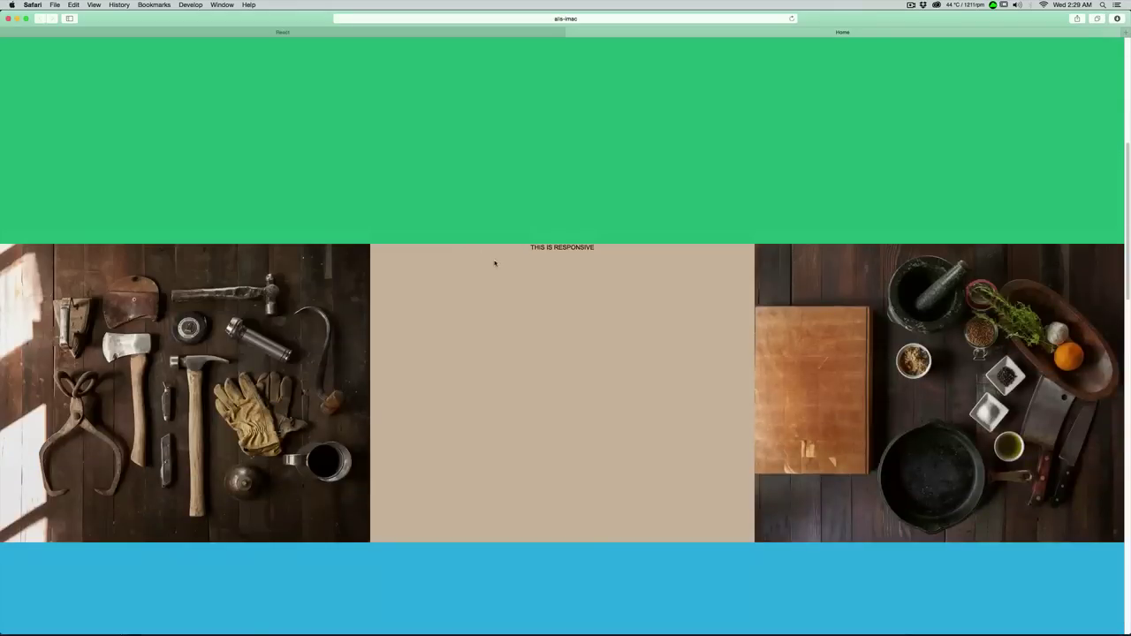
Back in Adobe Muse, draw a rectangle about 245 by 267 px above the blank page area, filled with light green R=140 G=198 B=63.
key(super+Tab)
key(m)
drag(510, 115, 620, 233)
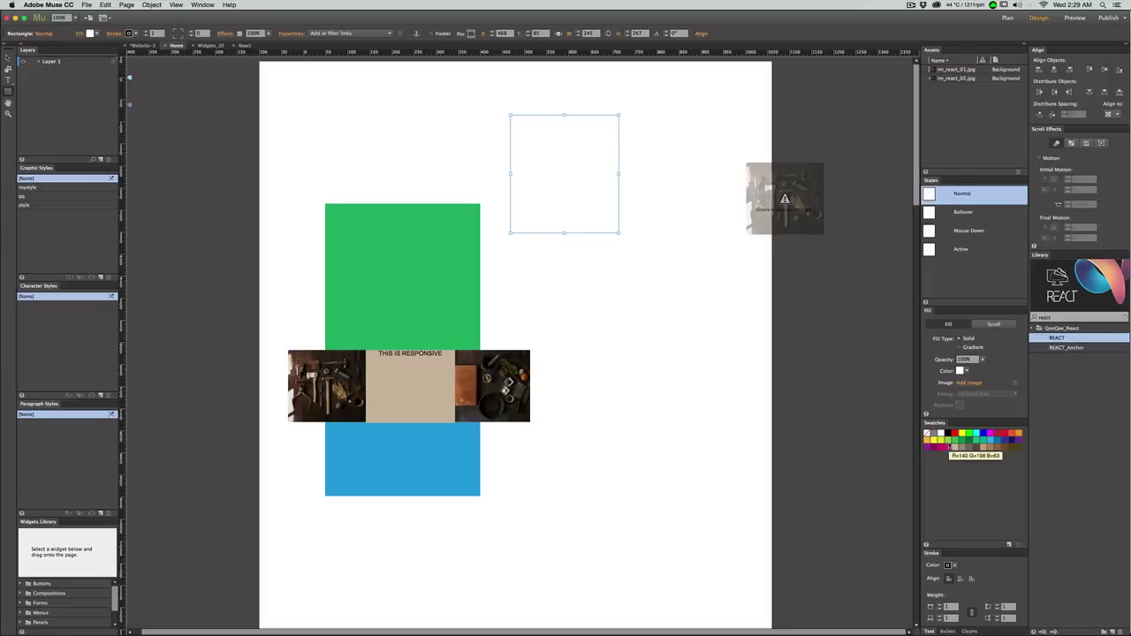
click(947, 440)
key(v)
mouse_move(576, 198)
mouse_down()
mouse_move(505, 225)
mouse_move(472, 286)
mouse_move(571, 323)
mouse_move(574, 187)
mouse_up()
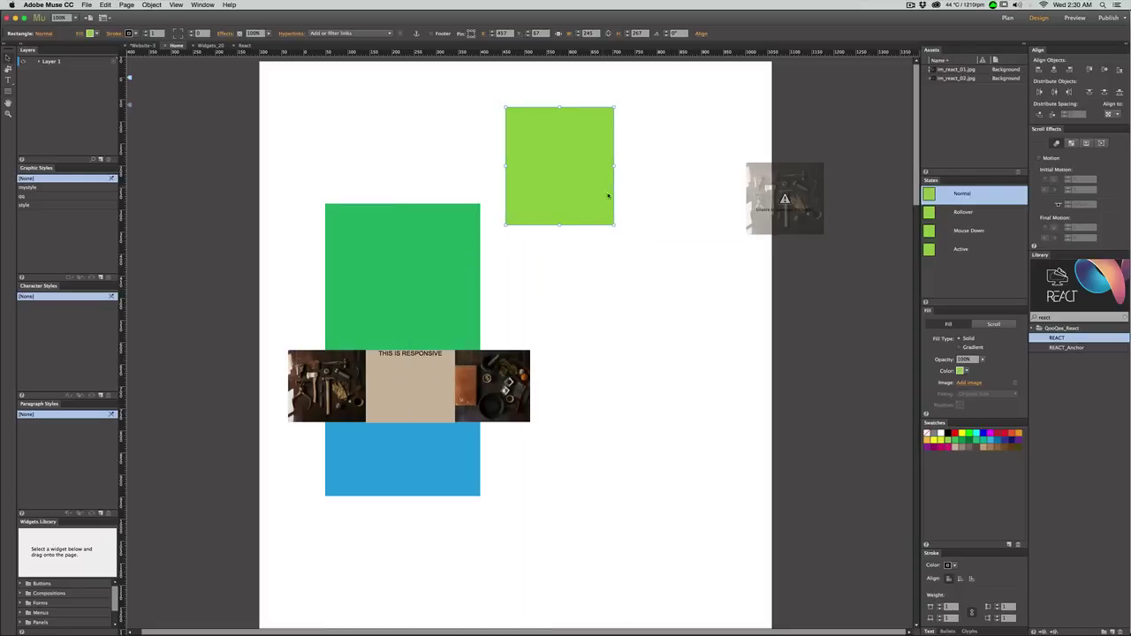
Look again at the previewed text frame column in Safari and return to Adobe Muse.
key(super+Tab)
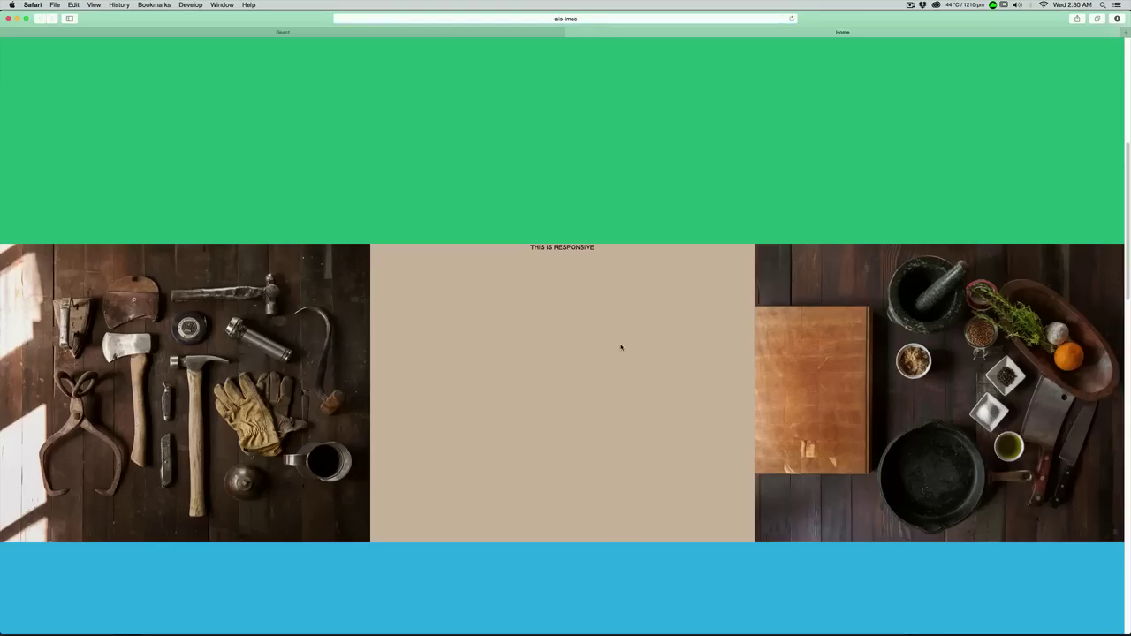
key(super+Tab)
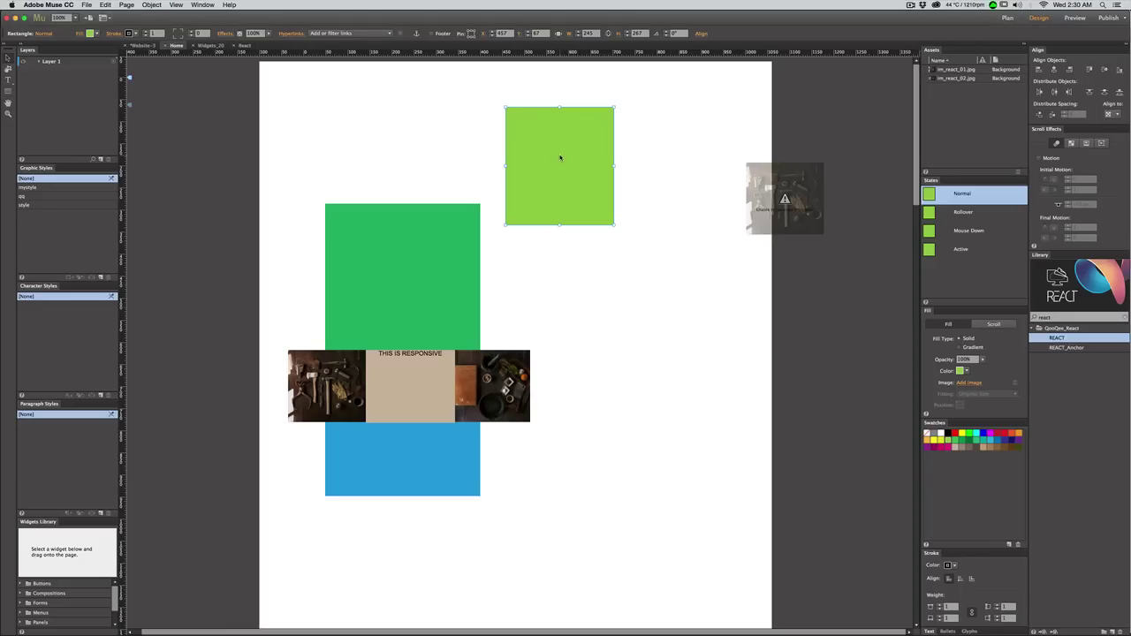
Preview the page in Safari and examine the three-column row and the light green rectangle over the green screen.
key(super+shift+e)
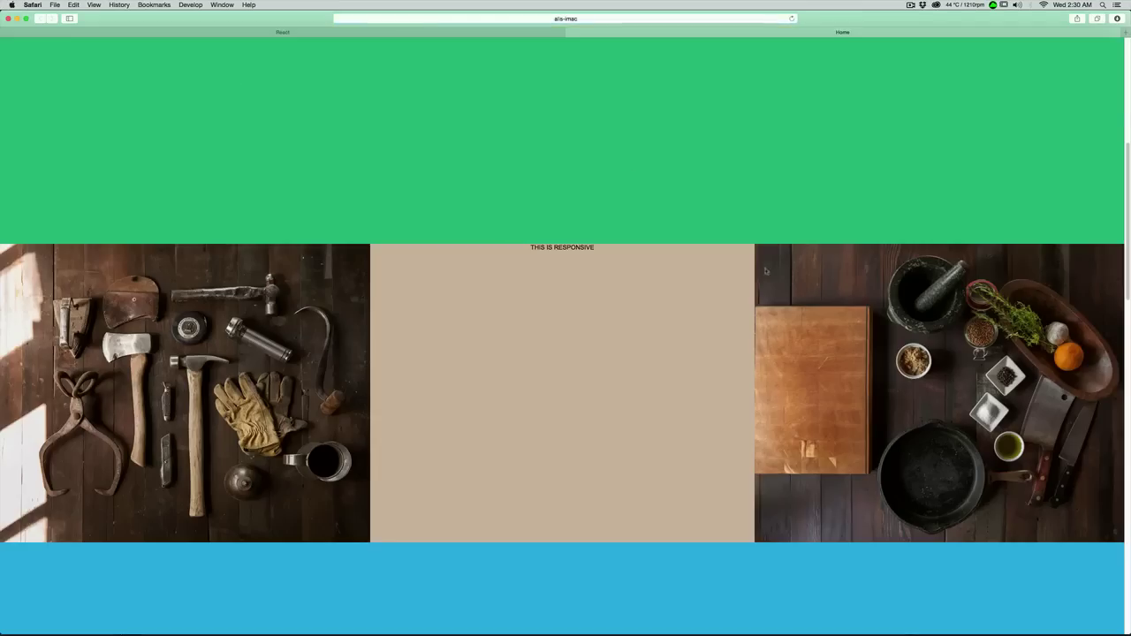
scroll(769, 277, down, 5)
scroll(770, 277, down, 5)
scroll(770, 277, up, 12)
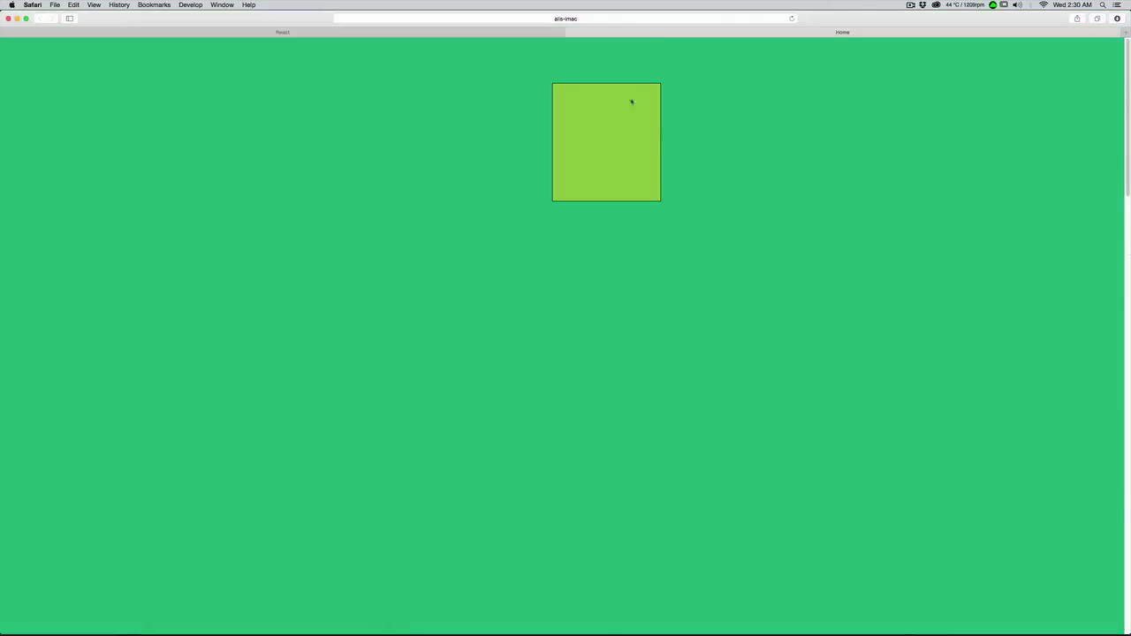
Shrink the browser window to about half its size, examine how the rectangle and the three columns adapt, and restore the full window size.
drag(1129, 634, 553, 279)
scroll(463, 107, down, 3)
scroll(462, 107, up, 3)
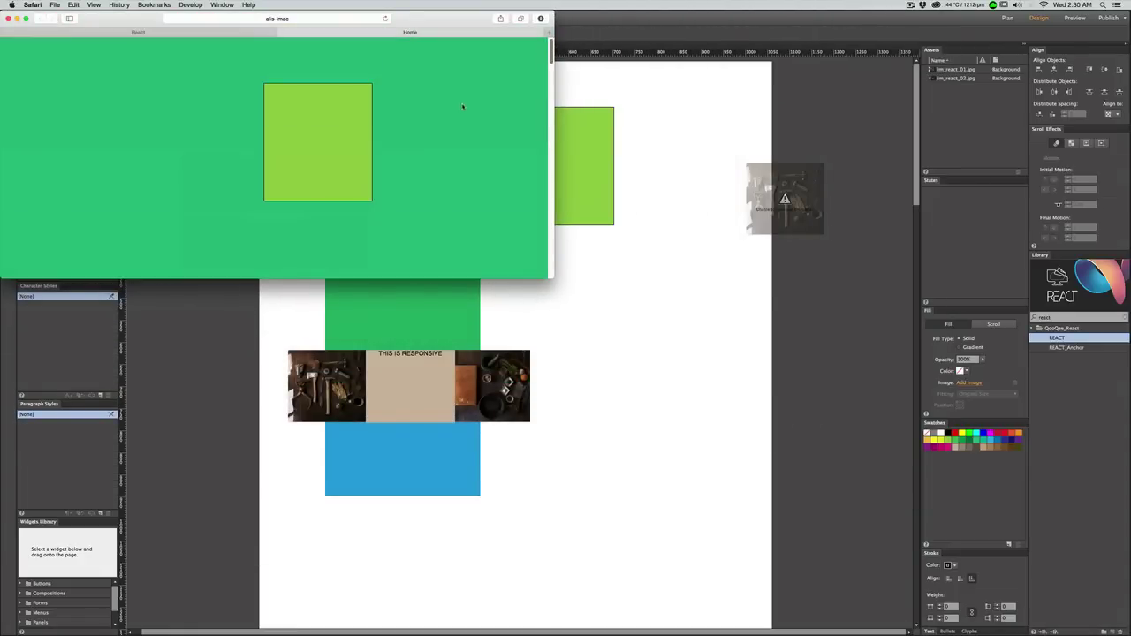
scroll(411, 139, down, 5)
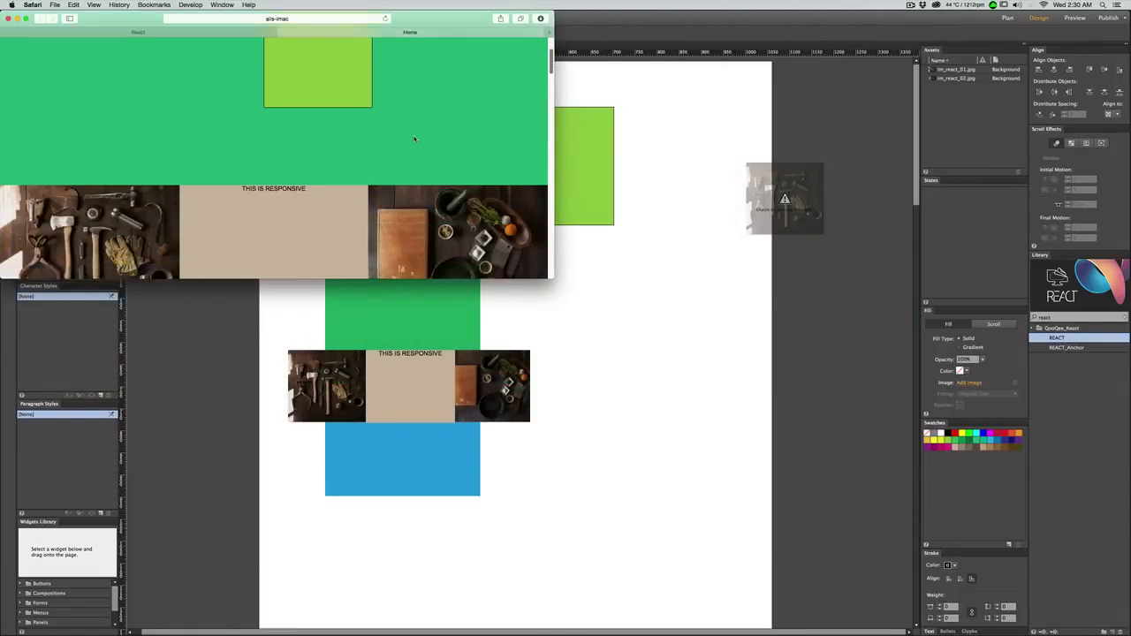
scroll(412, 139, up, 5)
scroll(413, 139, down, 5)
scroll(416, 146, up, 5)
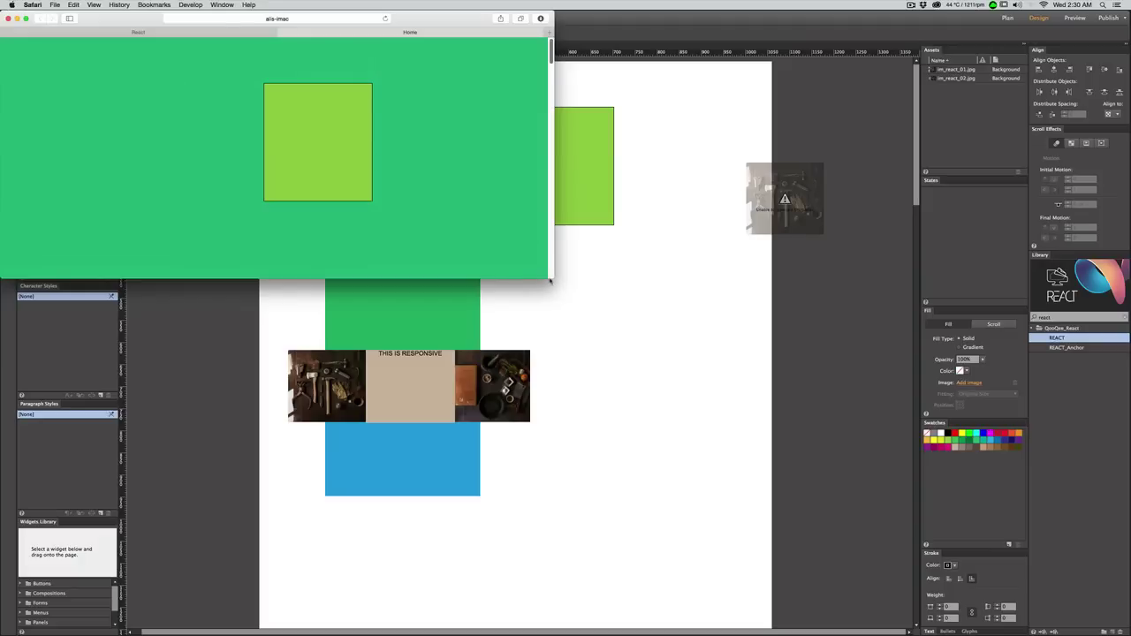
drag(553, 280, 1129, 633)
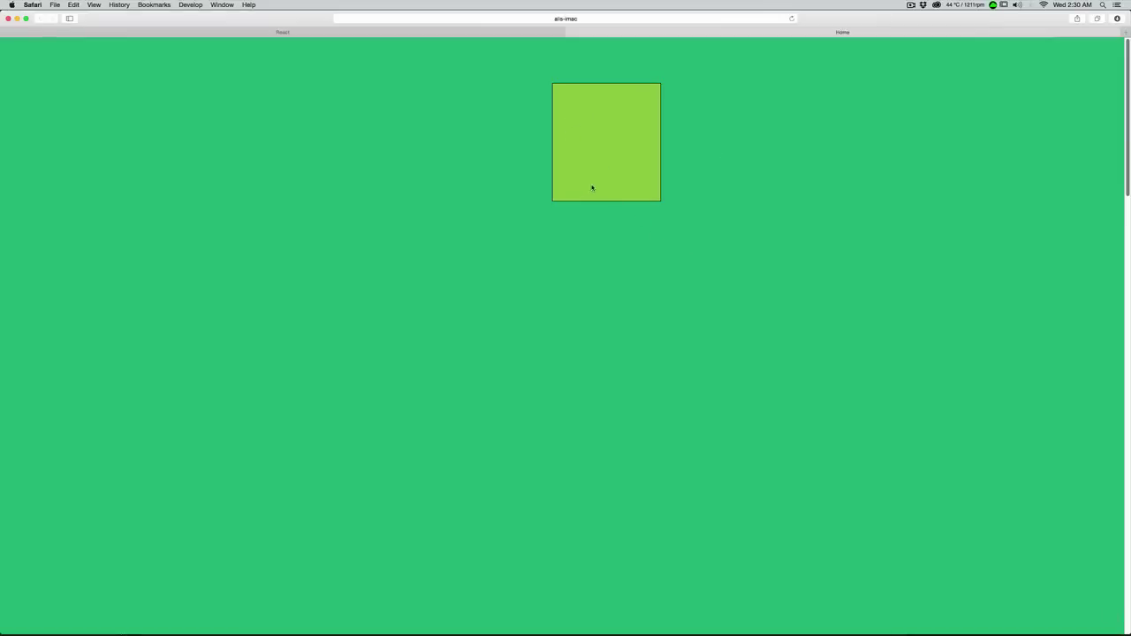
Back in Adobe Muse, delete the green and blue screens and the two image columns beside the text frame.
key(super+Tab)
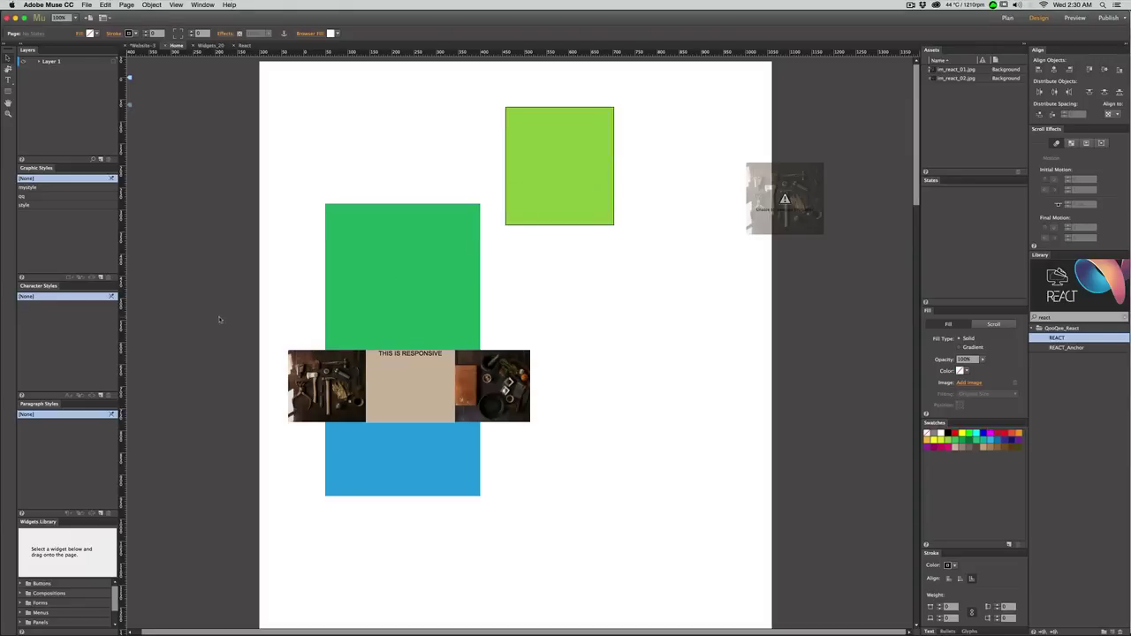
drag(250, 332, 456, 300)
key(Delete)
click(508, 382)
key(Delete)
click(327, 387)
key(Delete)
click(370, 444)
key(Delete)
Reshape the text frame to about 113 by 396 px against the page's right edge and move the REACT widget onto the page.
click(422, 383)
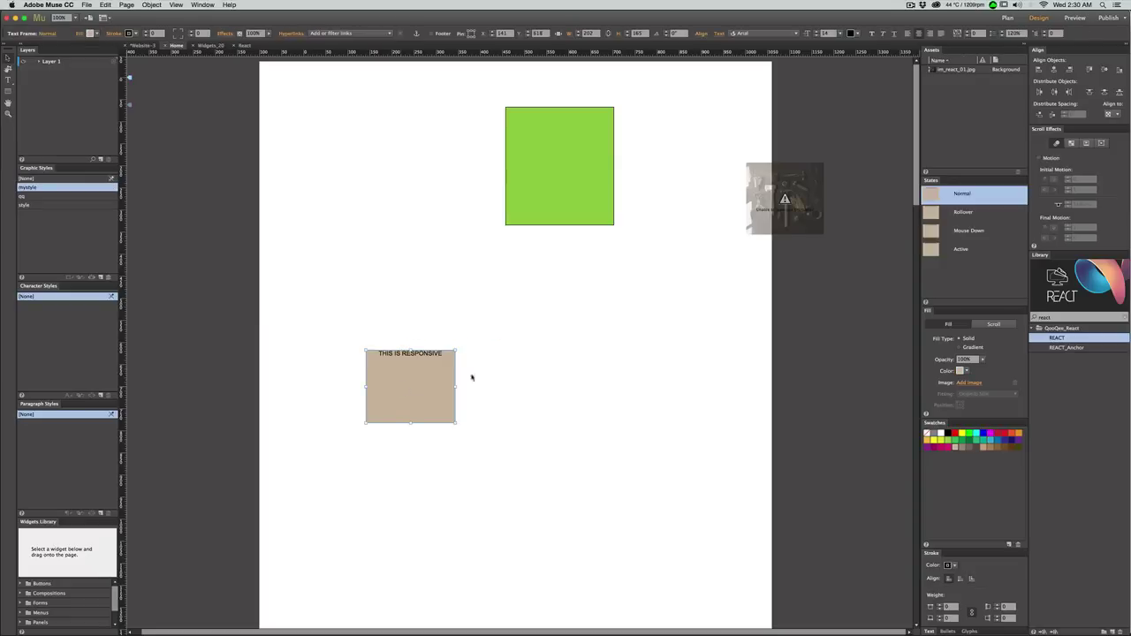
drag(421, 384, 656, 308)
drag(790, 196, 393, 265)
click(672, 312)
drag(672, 312, 701, 383)
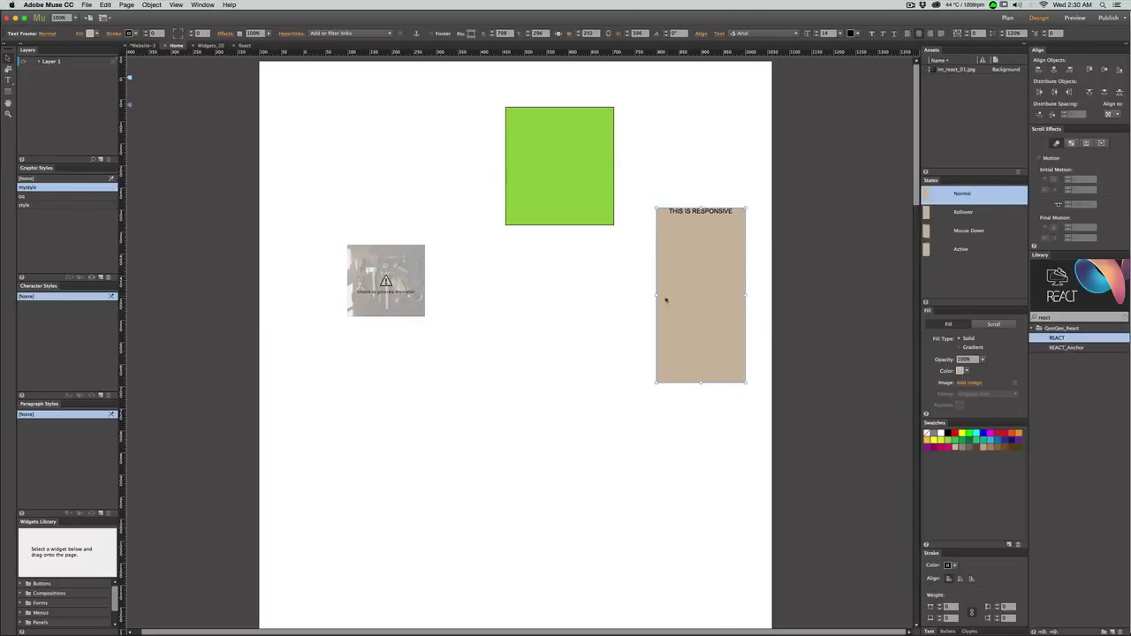
drag(657, 298, 744, 348)
Delete the light green rectangle and check the graphic style applied to the text frame.
click(596, 192)
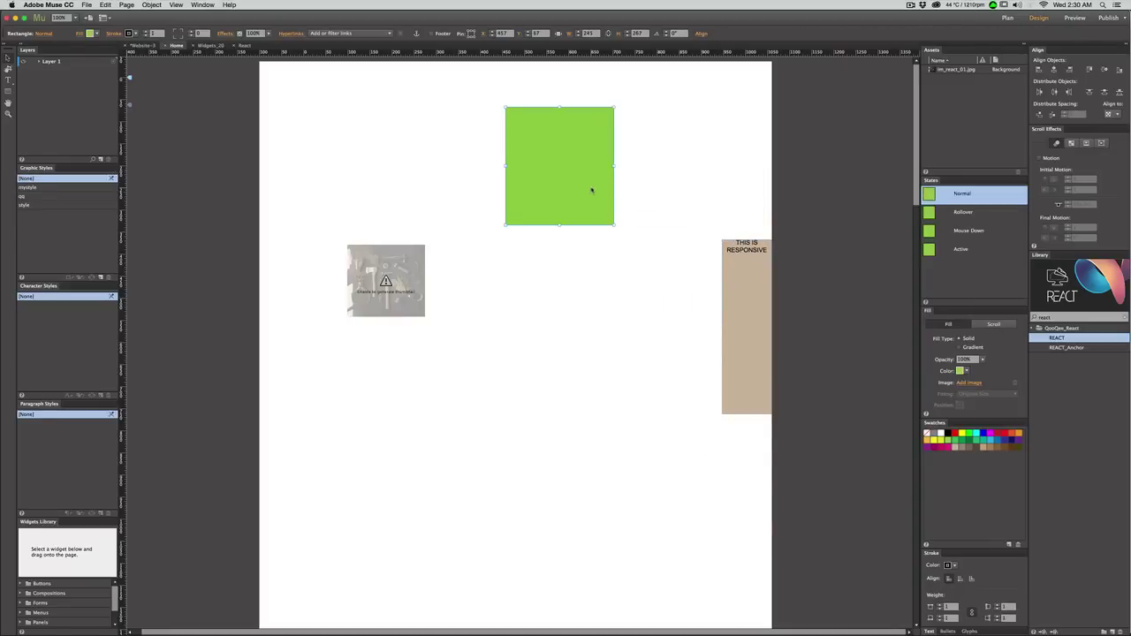
key(Delete)
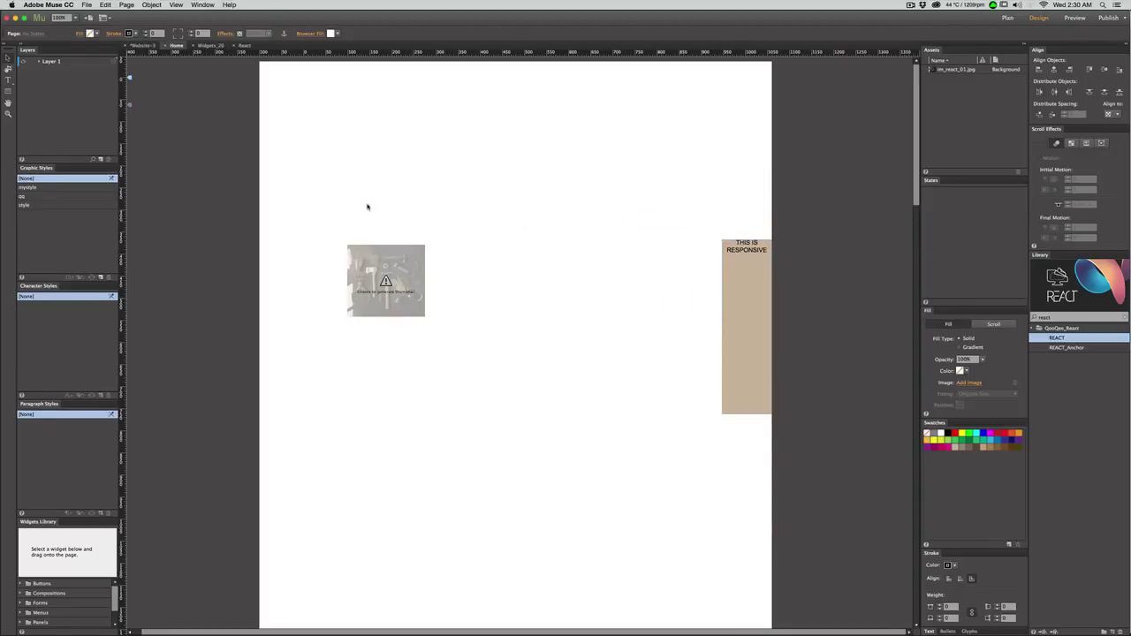
click(422, 251)
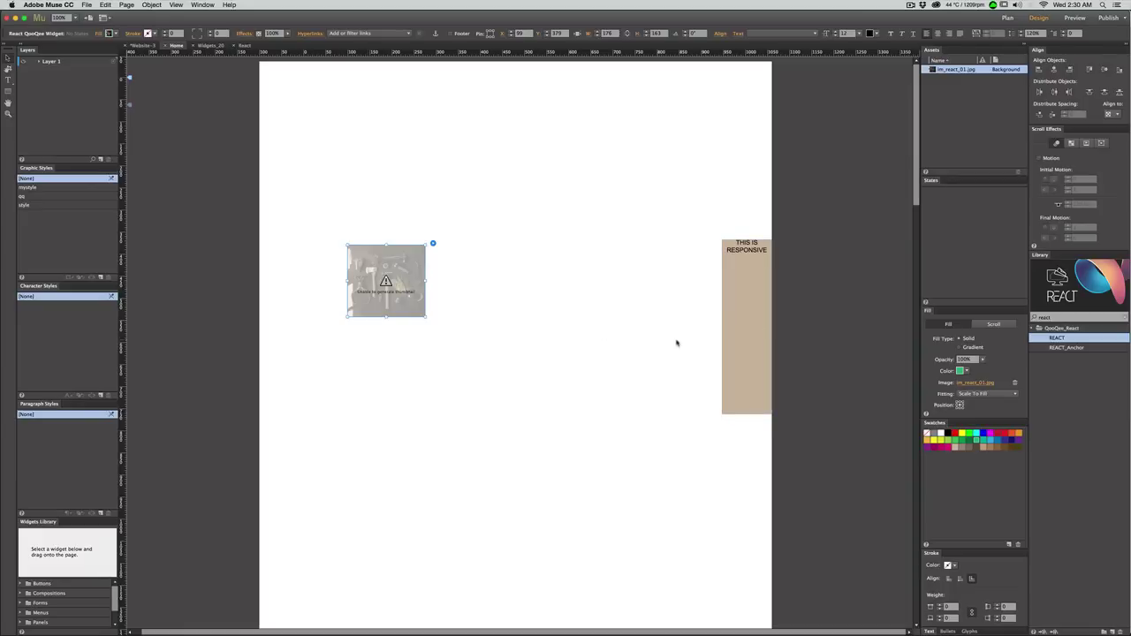
click(747, 296)
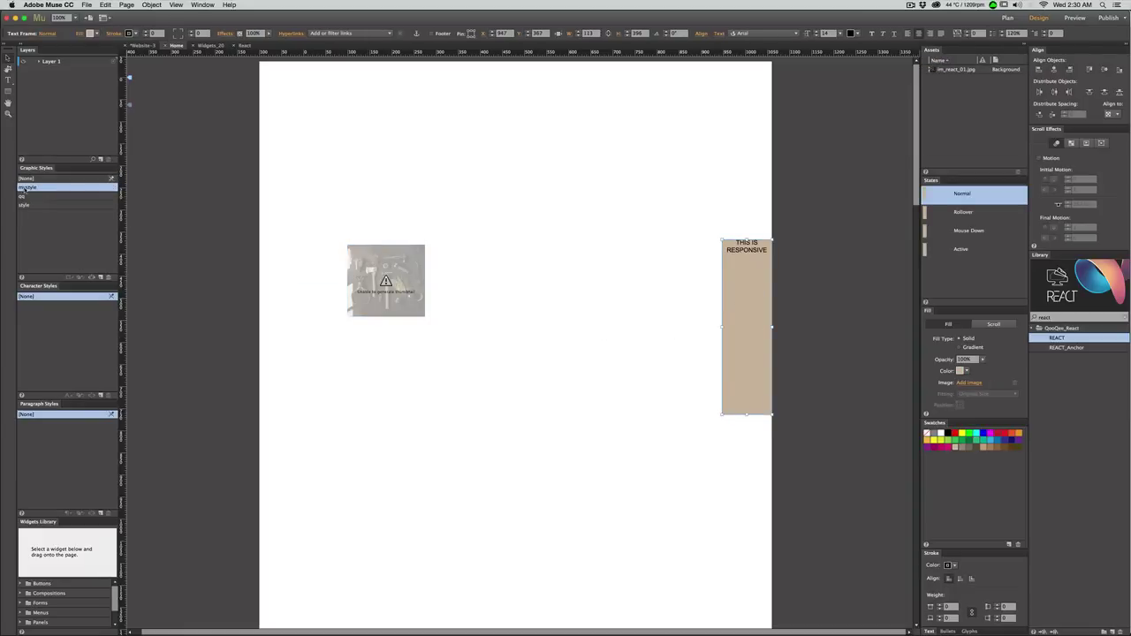
In the REACT widget's options, set the placement start to 0 times the screen size and the position to Pinned.
click(375, 265)
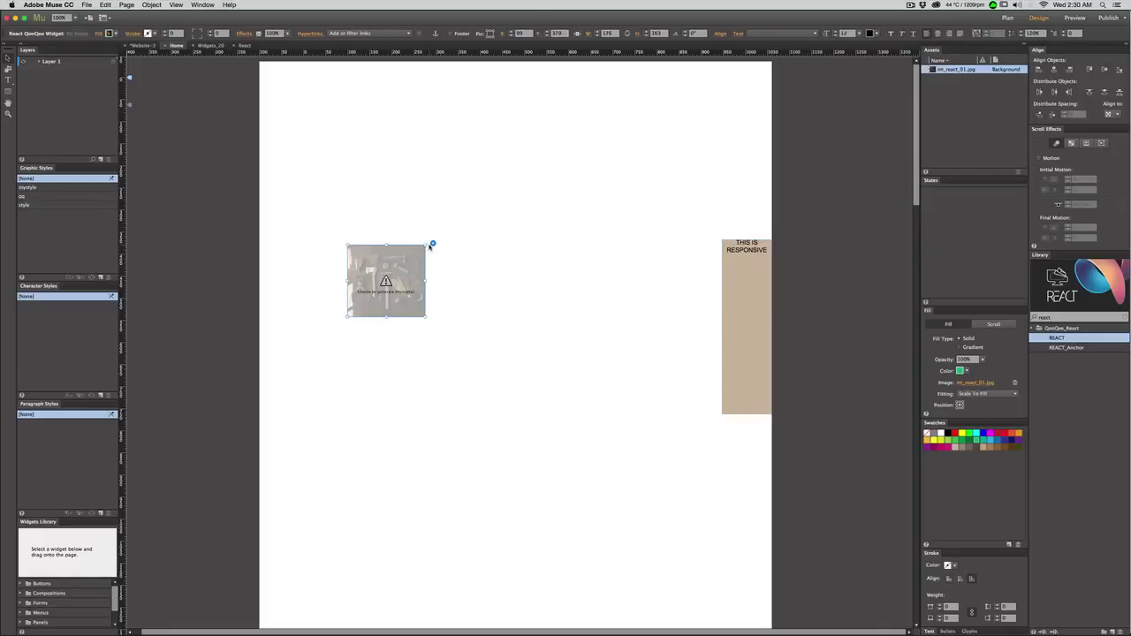
click(432, 243)
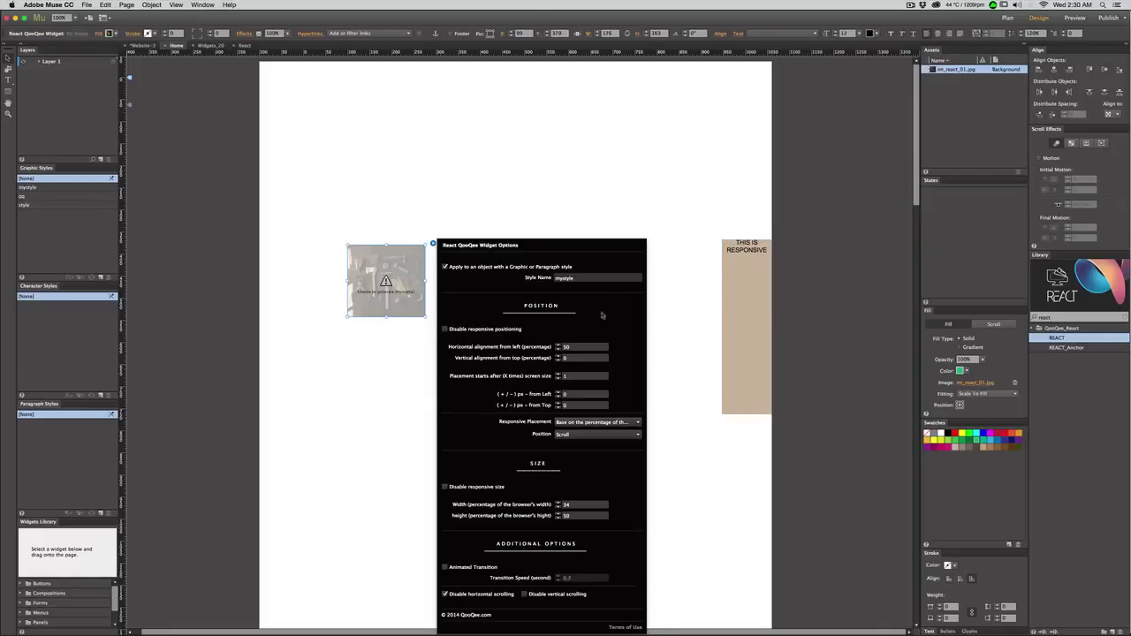
click(557, 379)
click(570, 435)
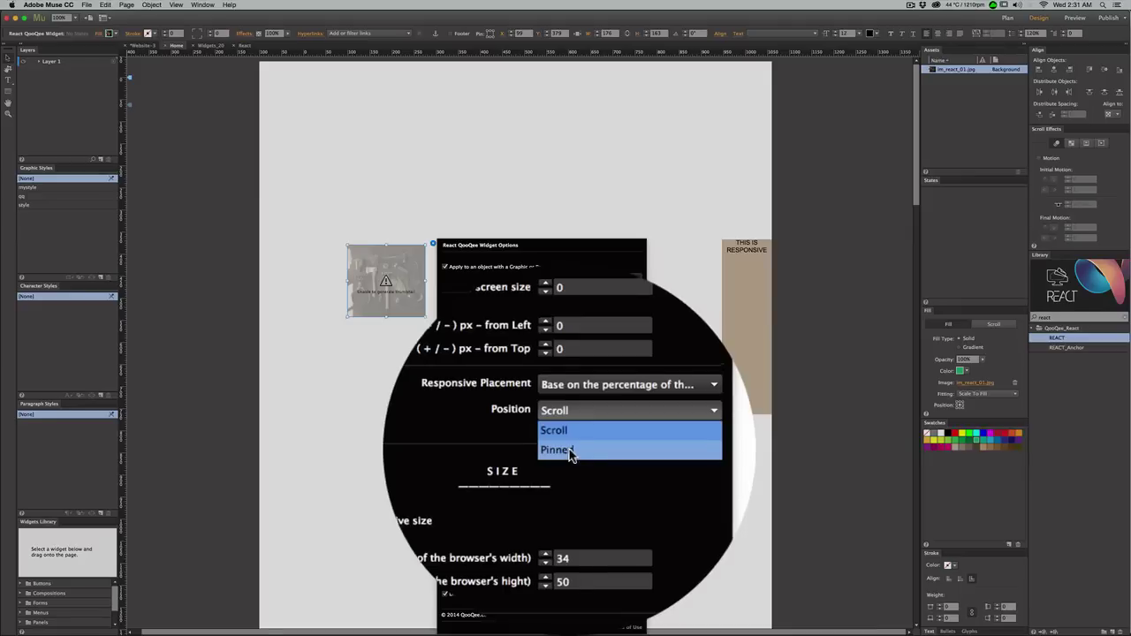
click(570, 453)
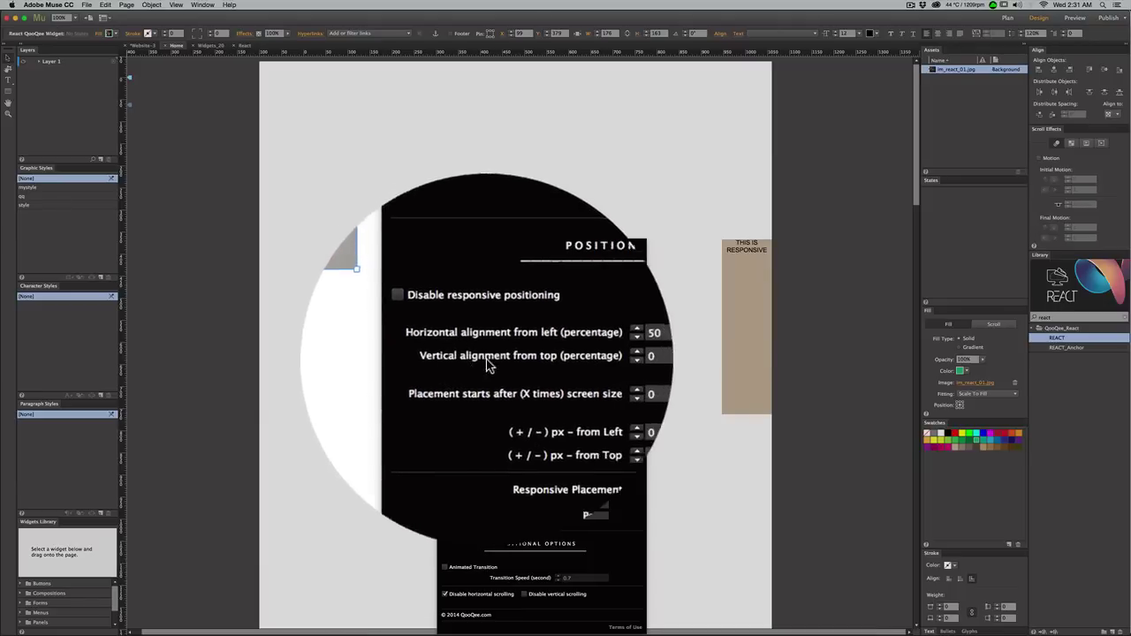
Set the widget's vertical alignment from top to 50 percent and its horizontal alignment from left to 100 percent.
double_click(569, 361)
text(50)
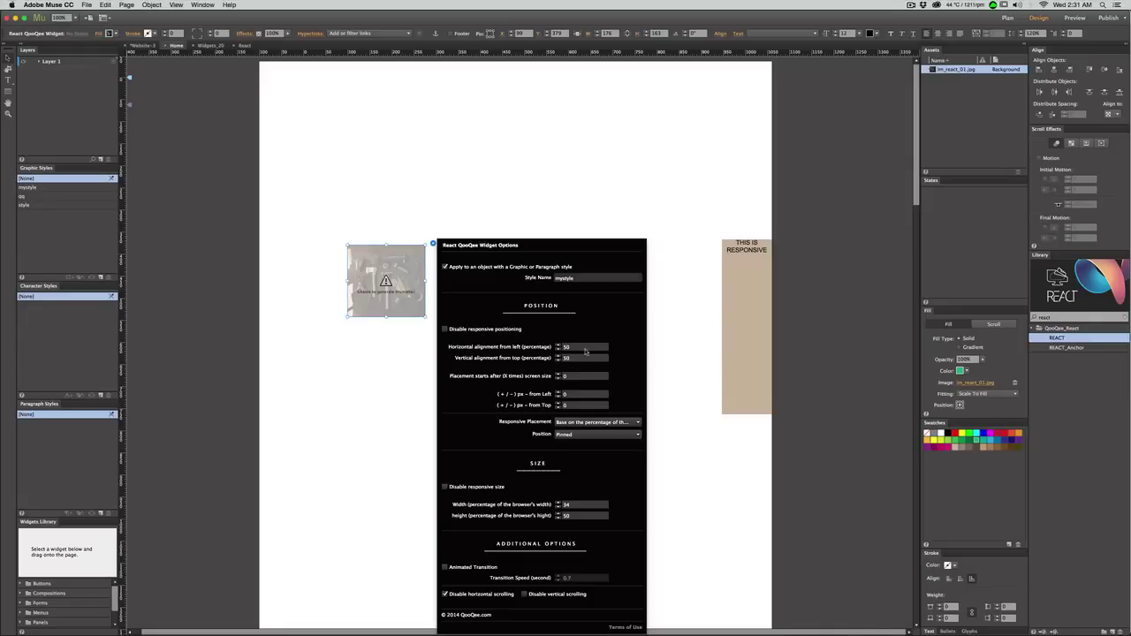
click(584, 350)
text(100)
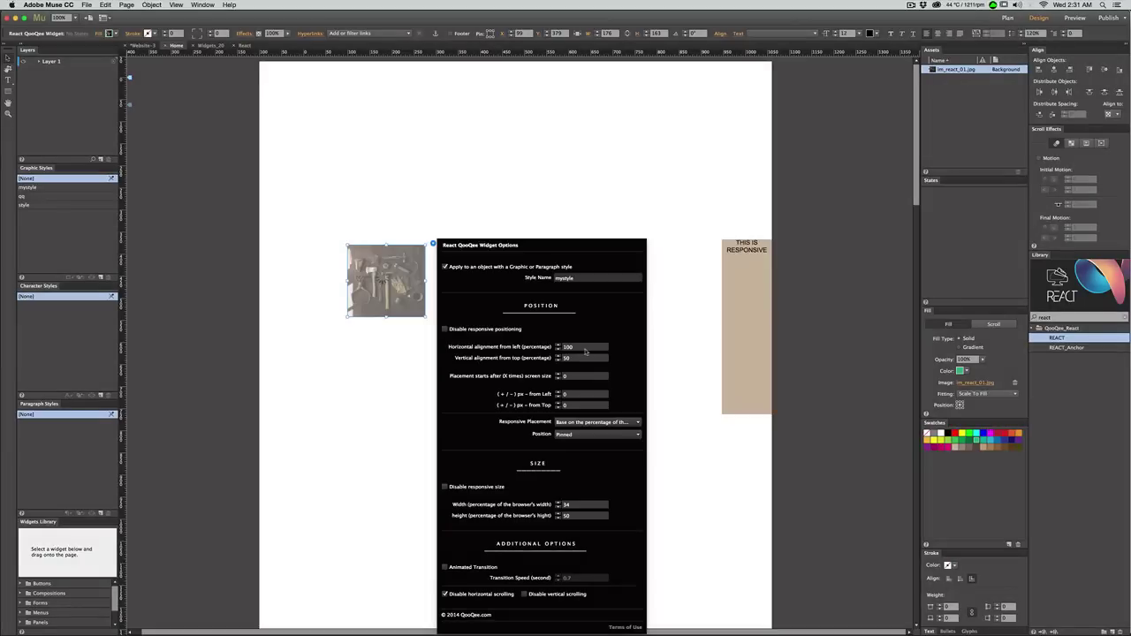
Disable responsive size in the REACT widget's options.
click(583, 506)
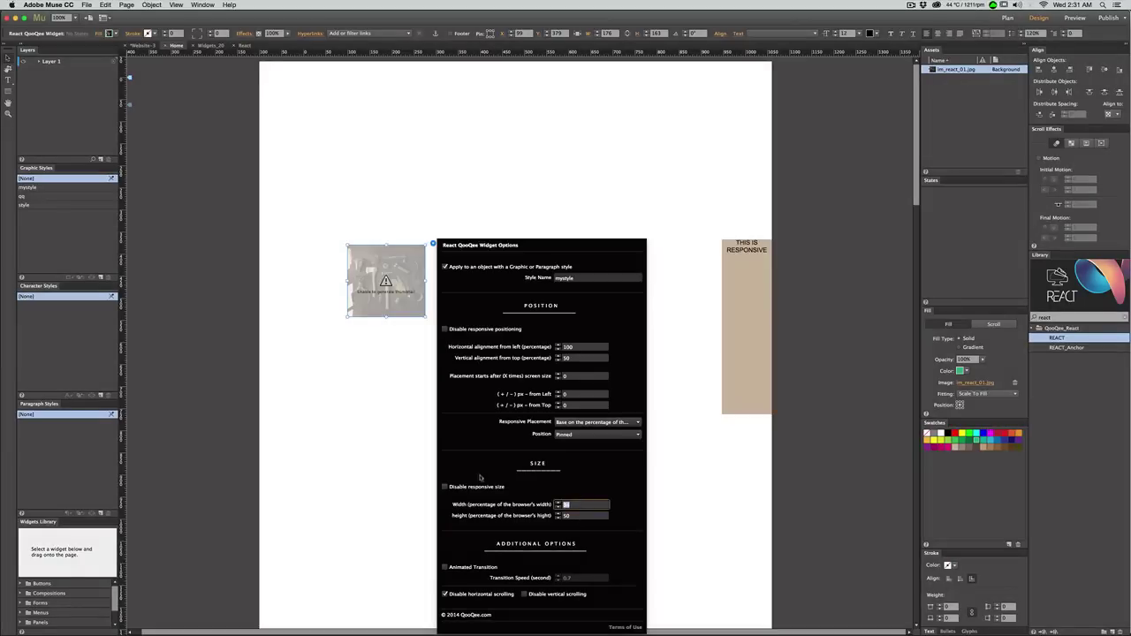
click(430, 490)
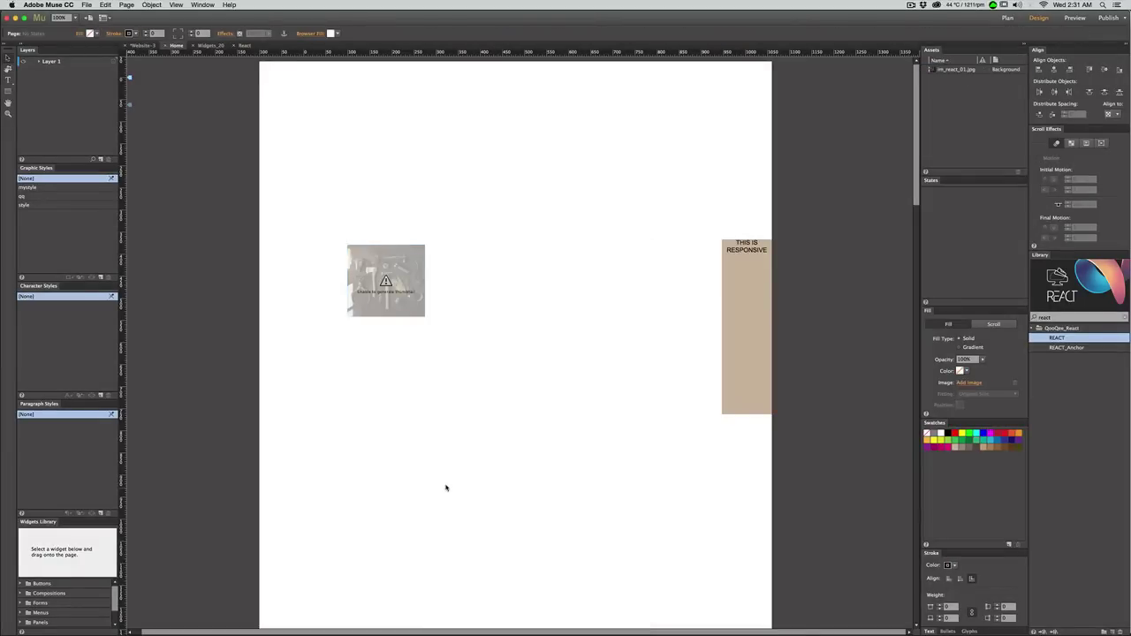
click(421, 252)
click(433, 243)
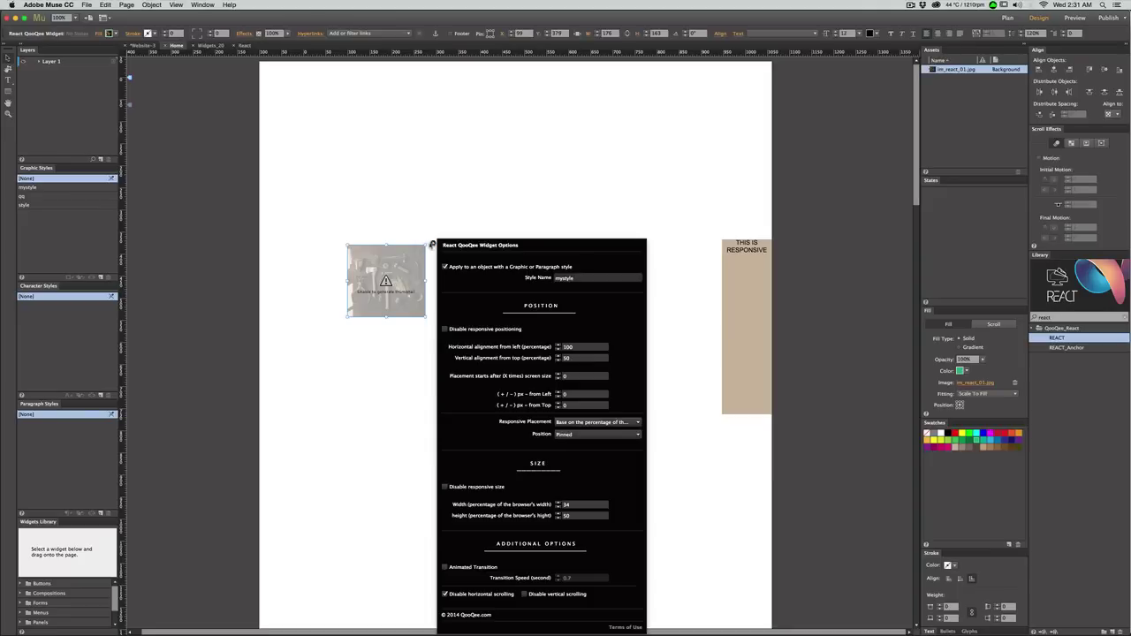
click(444, 486)
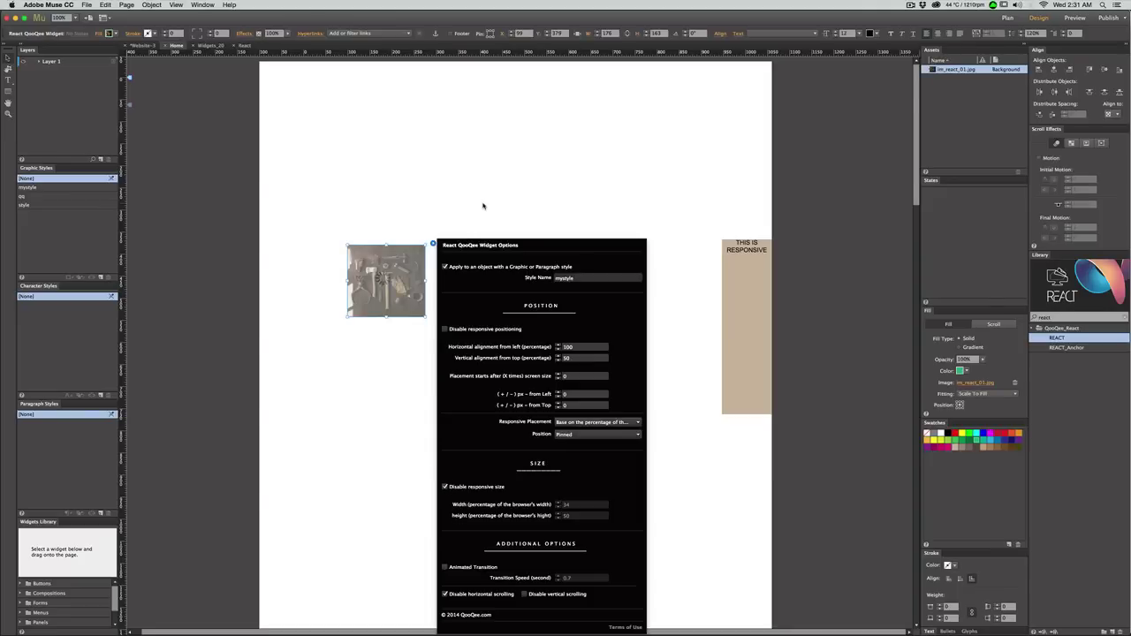
click(572, 208)
Preview the page in Safari and check the pinned text frame while scrolling the page.
key(super+shift+e)
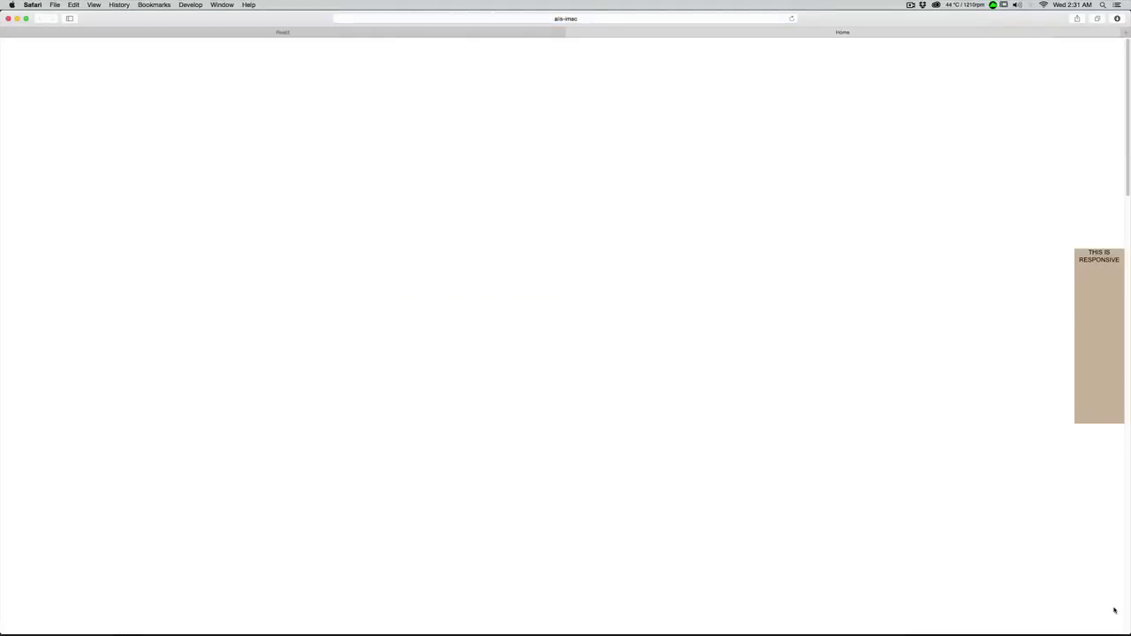
mouse_move(1129, 634)
mouse_down()
mouse_move(977, 320)
mouse_move(918, 255)
mouse_move(1052, 566)
mouse_move(1040, 446)
mouse_move(876, 357)
mouse_move(1129, 634)
mouse_up()
scroll(884, 171, down, 10)
scroll(884, 171, up, 10)
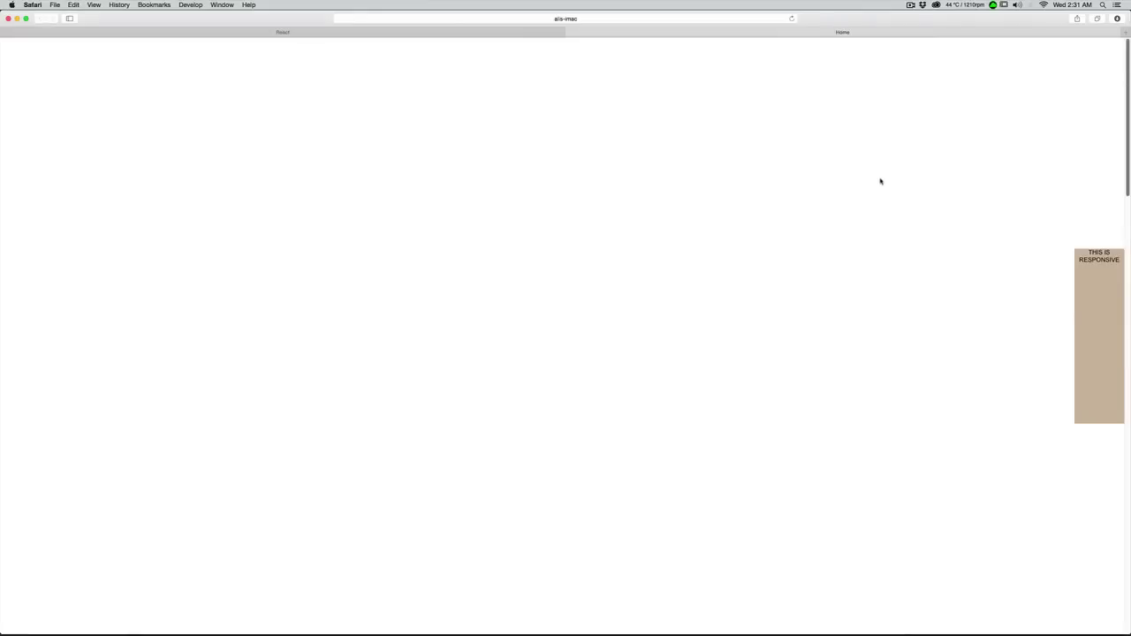
Back in Adobe Muse, move the text frame just outside the page's right edge.
key(super+Tab)
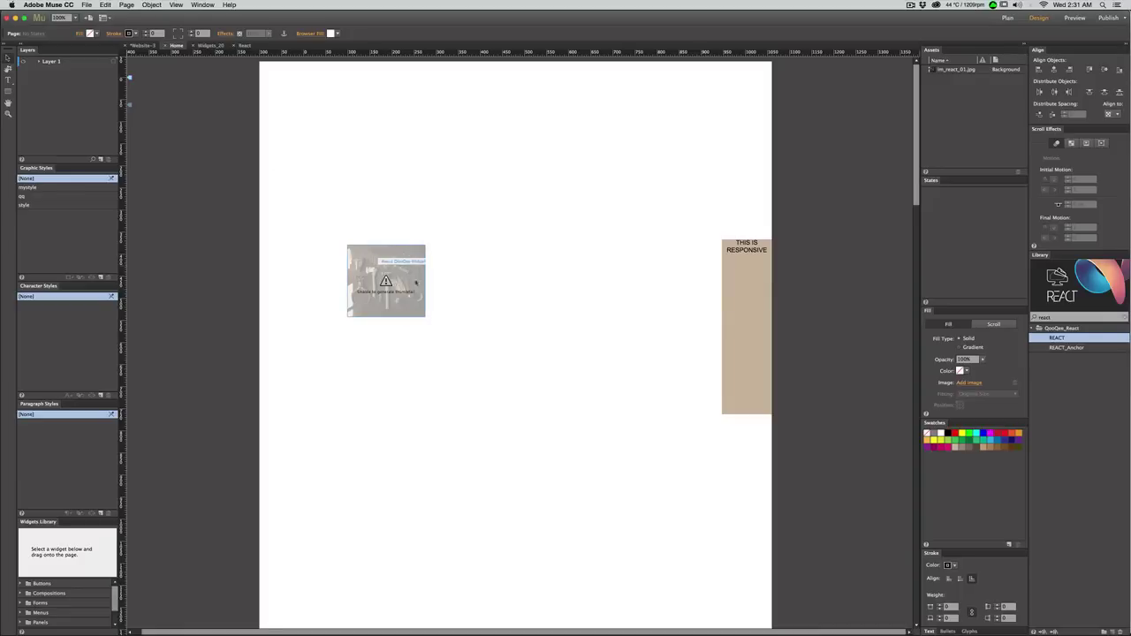
drag(712, 276, 792, 285)
Move the REACT widget near the top of the page and enable Animated Transition in its options.
click(392, 266)
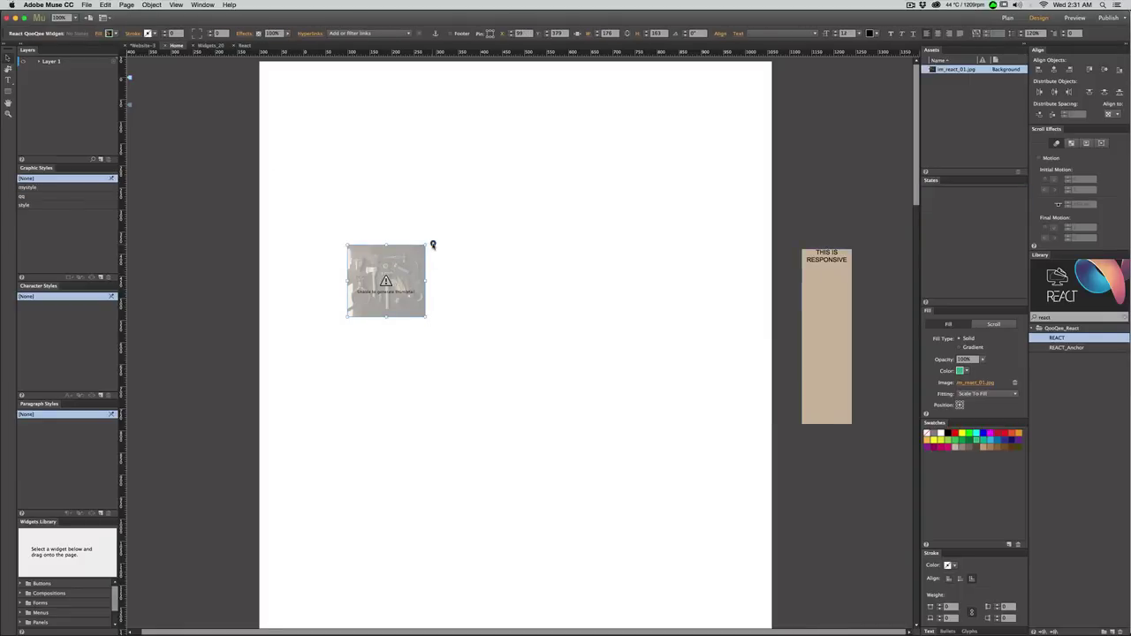
click(433, 245)
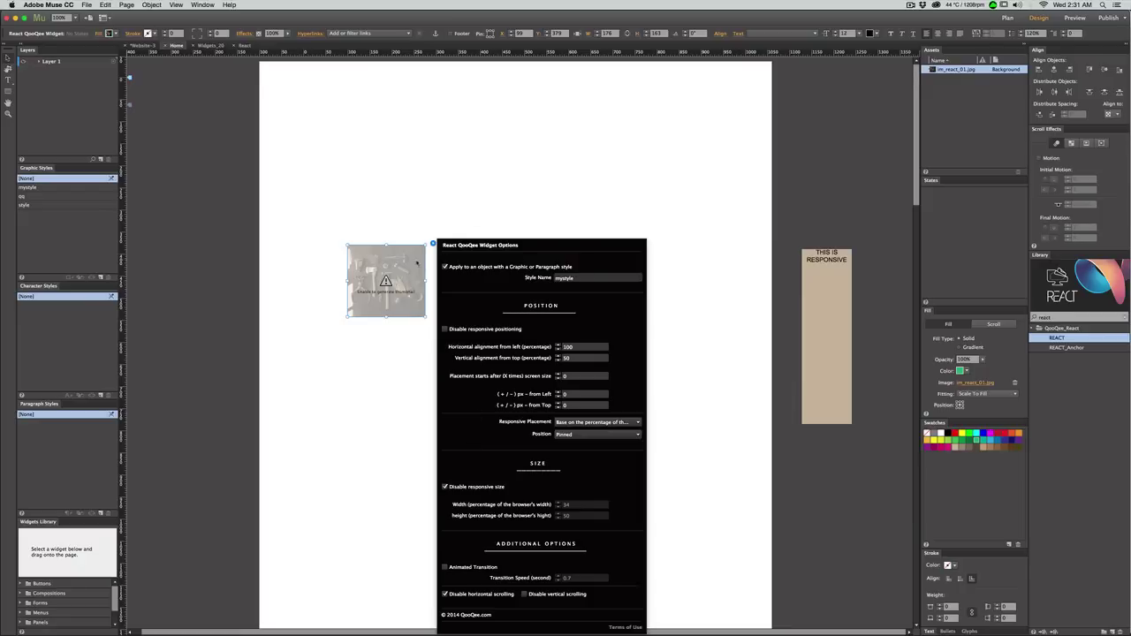
drag(351, 281, 364, 154)
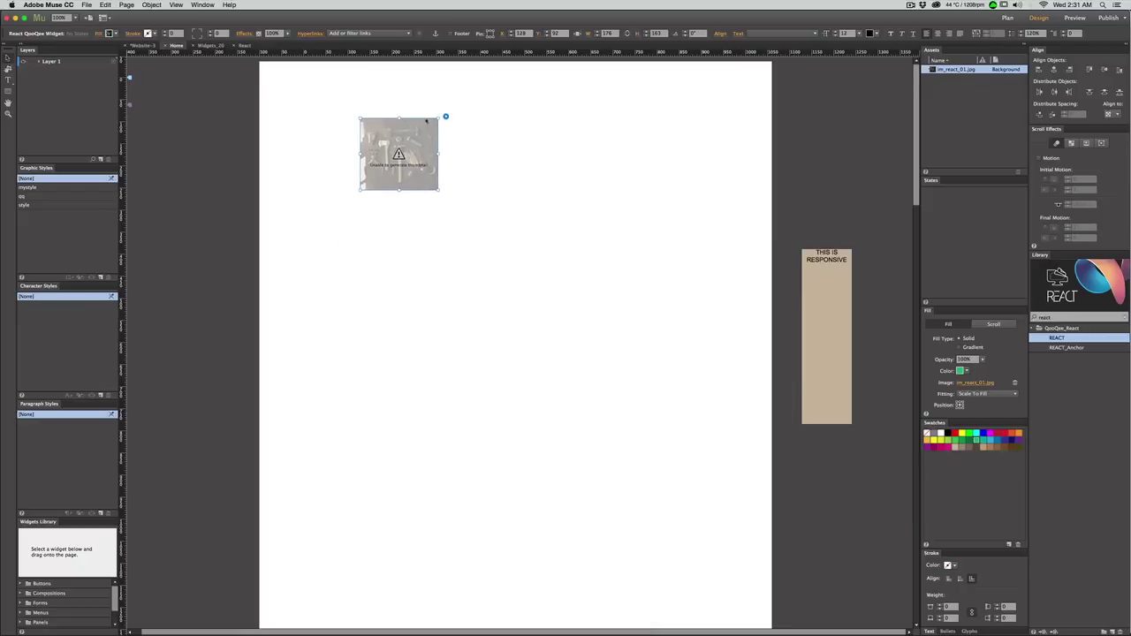
click(445, 116)
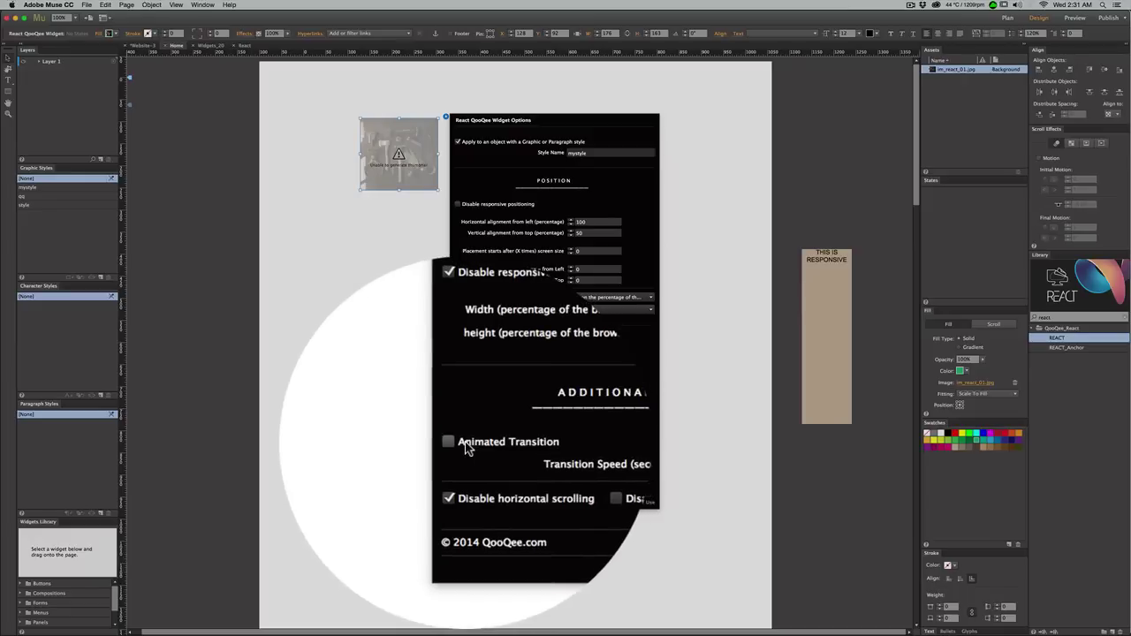
click(458, 442)
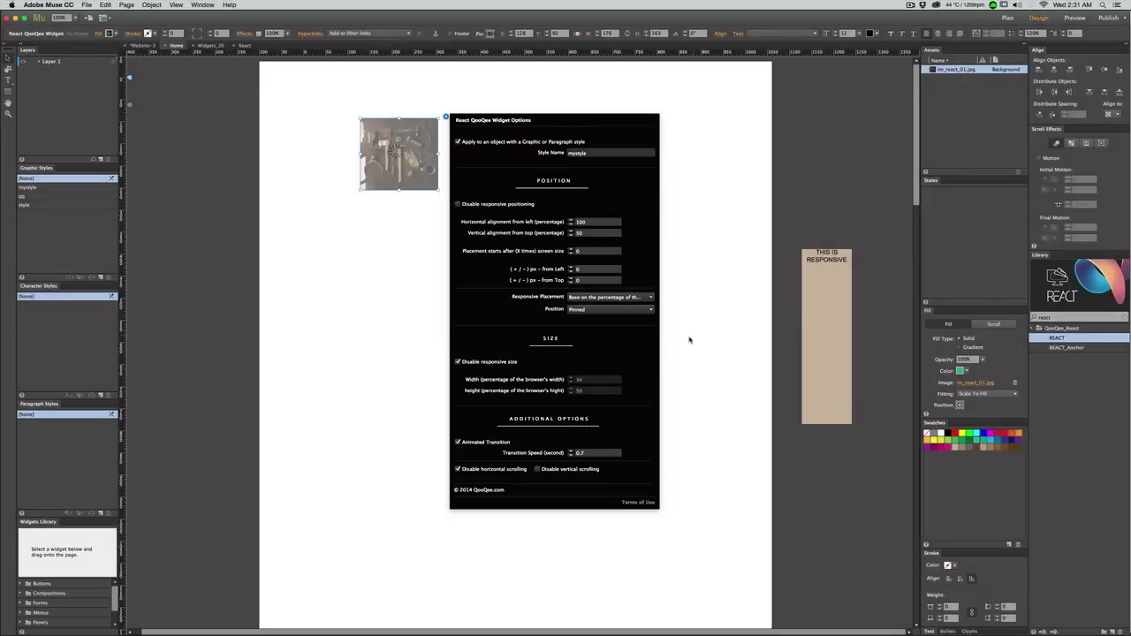
Move the text frame to the page's left edge and preview its animated transition in Safari.
click(807, 296)
drag(835, 328, 295, 376)
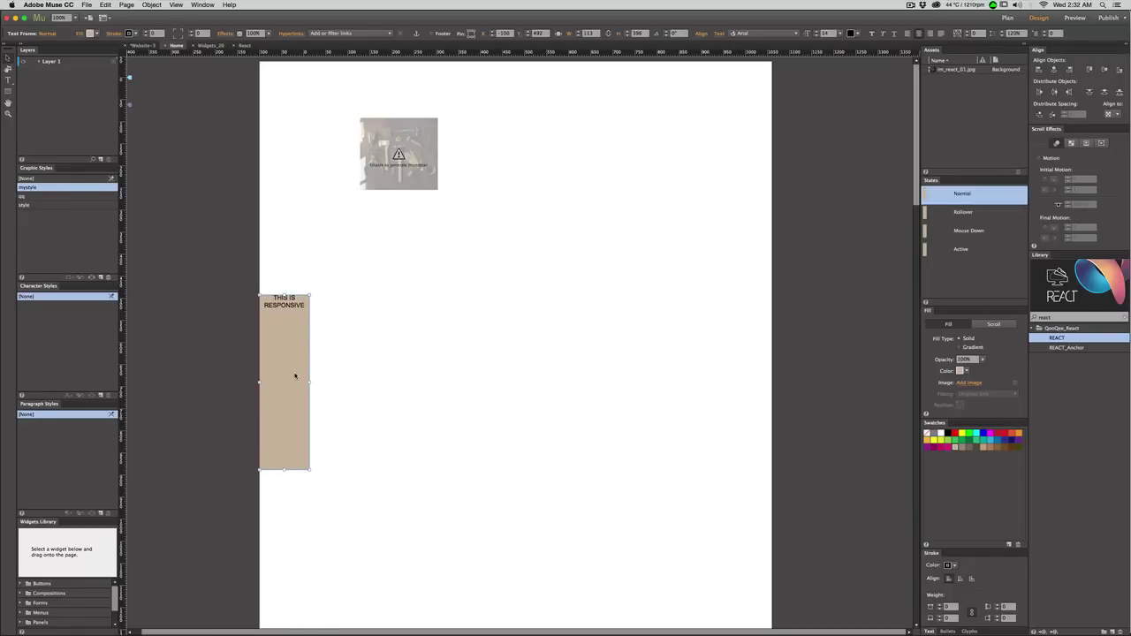
click(459, 326)
key(super+alt+e)
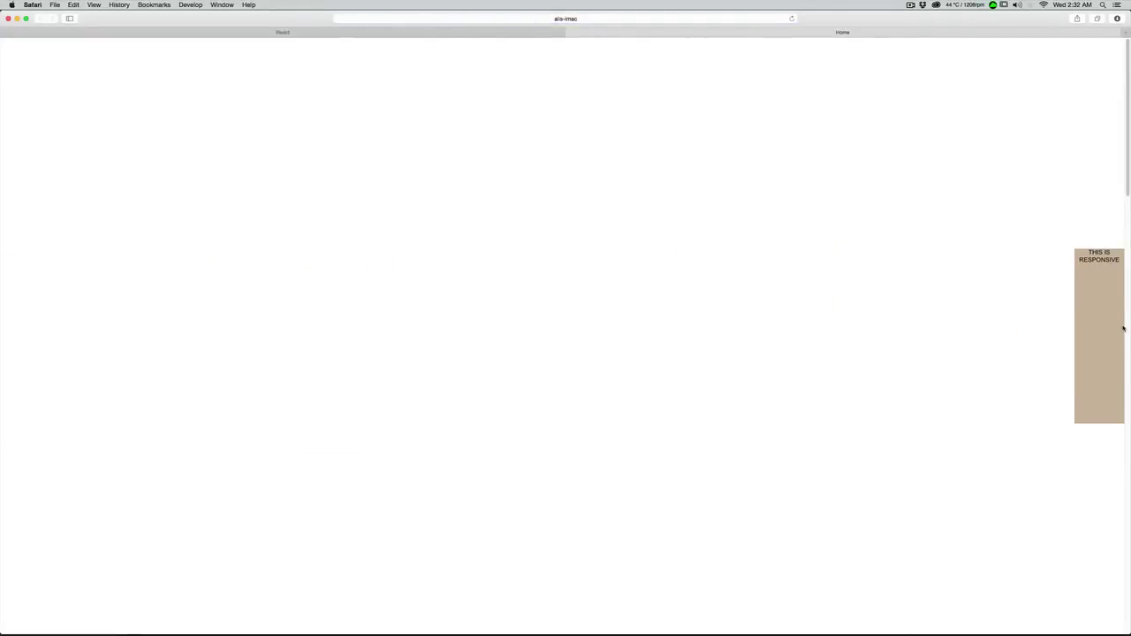
Return to Adobe Muse and move the text frame from the left edge to just outside the page's right edge.
key(super+Tab)
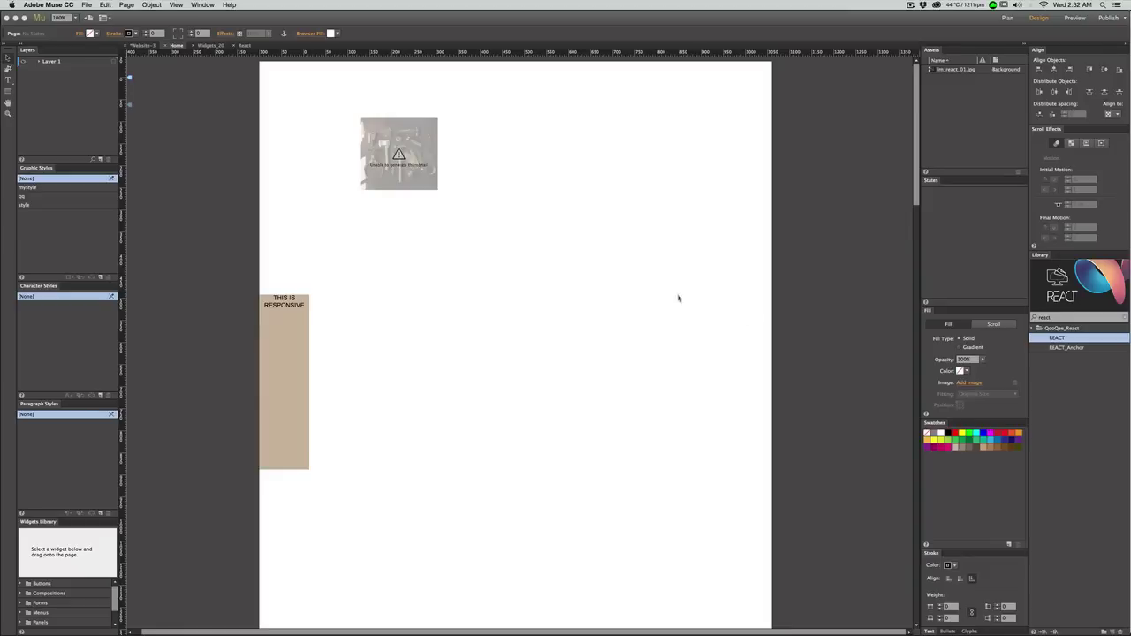
drag(298, 369, 820, 361)
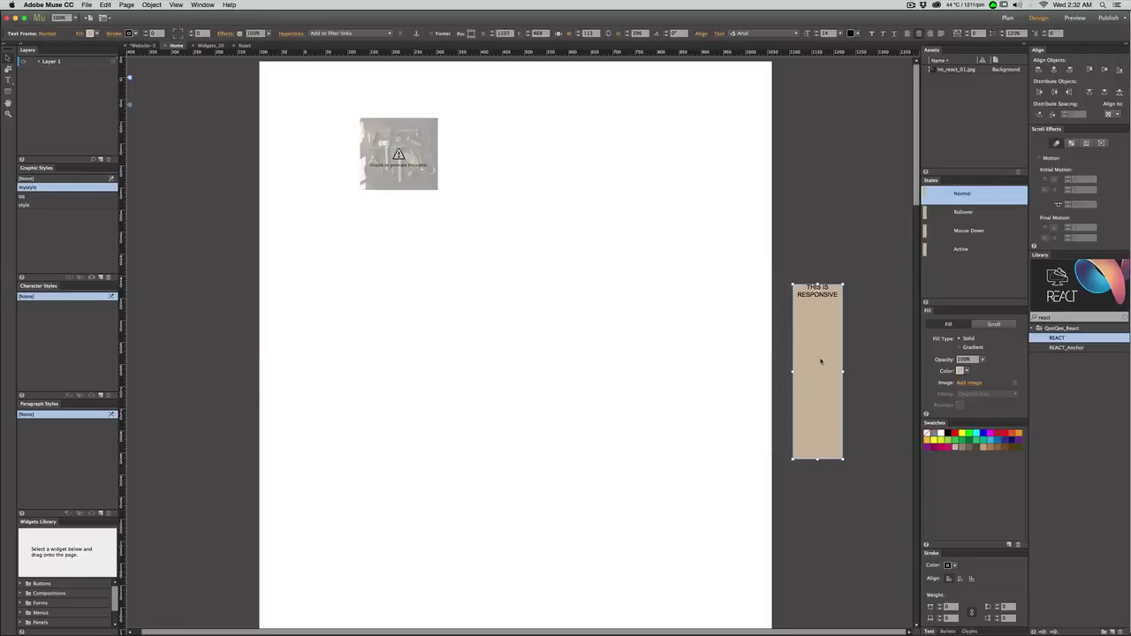
Preview the animated transition of the text frame in Safari from its place just outside the page's right edge, and return to Adobe Muse.
click(850, 210)
key(super+shift+e)
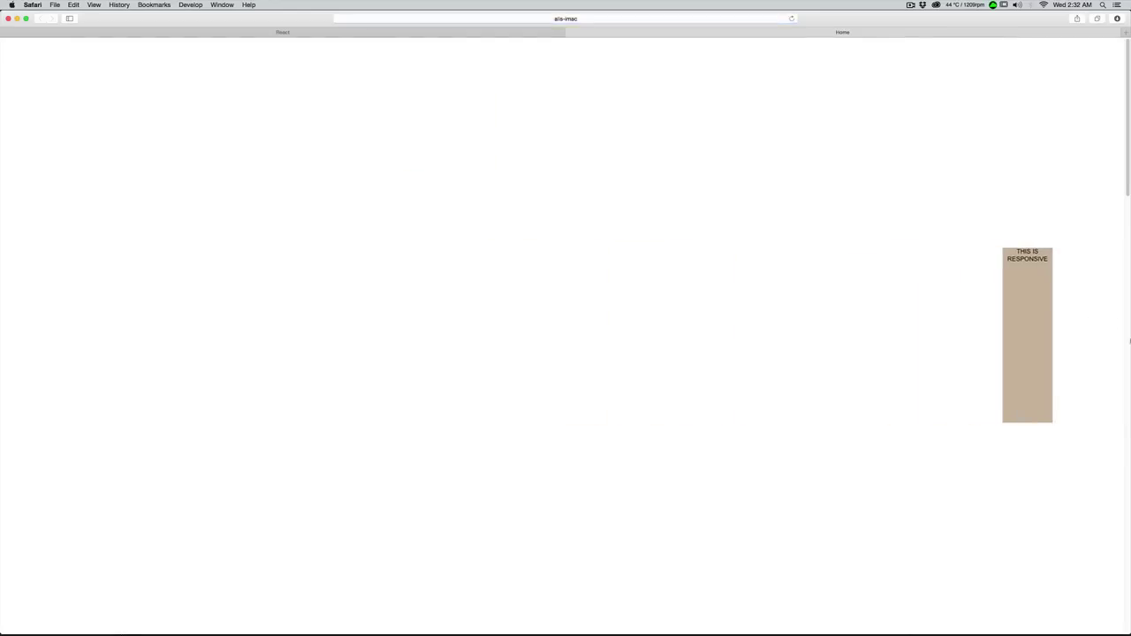
key(super+Tab)
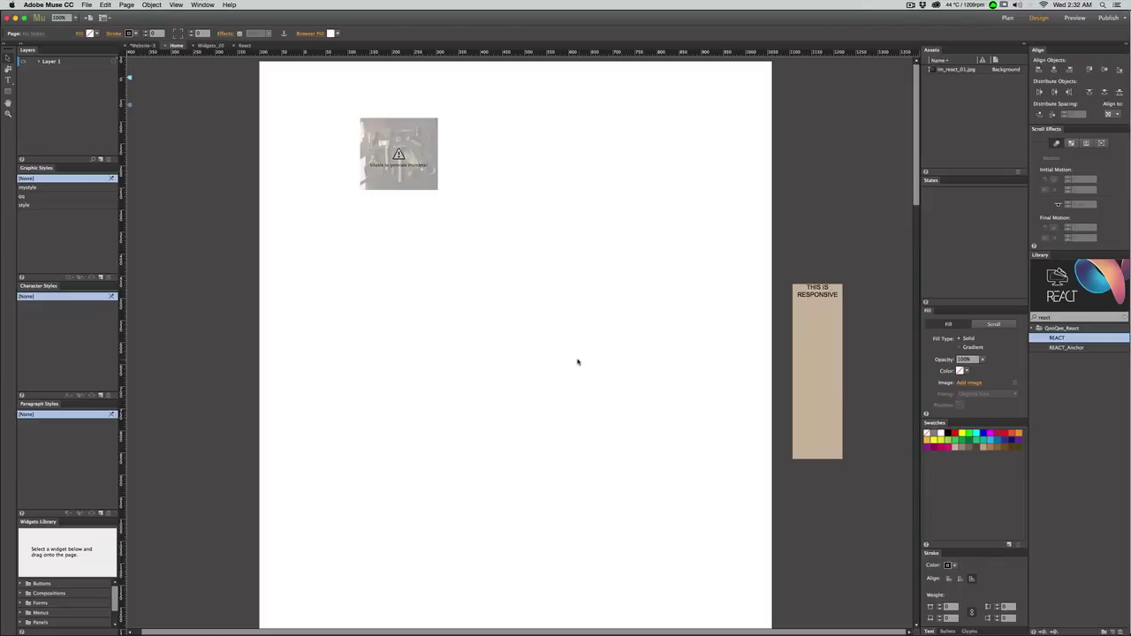
Move the text frame far to the right of the page, to about X 2366, and preview its transition in Safari.
key(z)
alt+click(576, 334)
alt+click(576, 334)
key(v)
drag(563, 265, 840, 262)
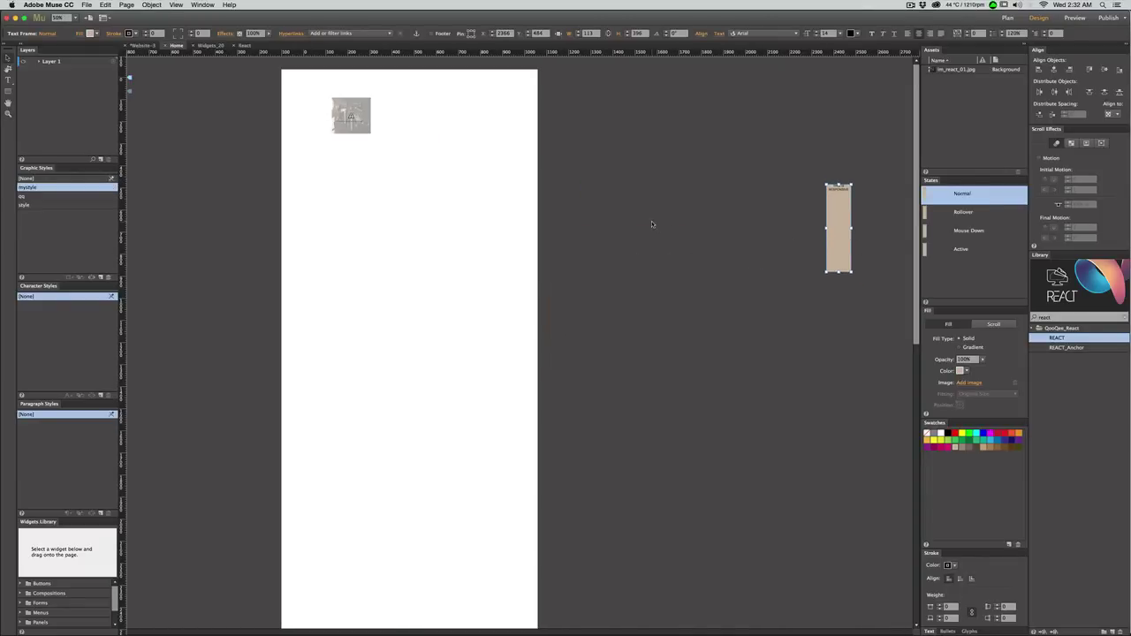
key(super+shift+e)
key(super+Tab)
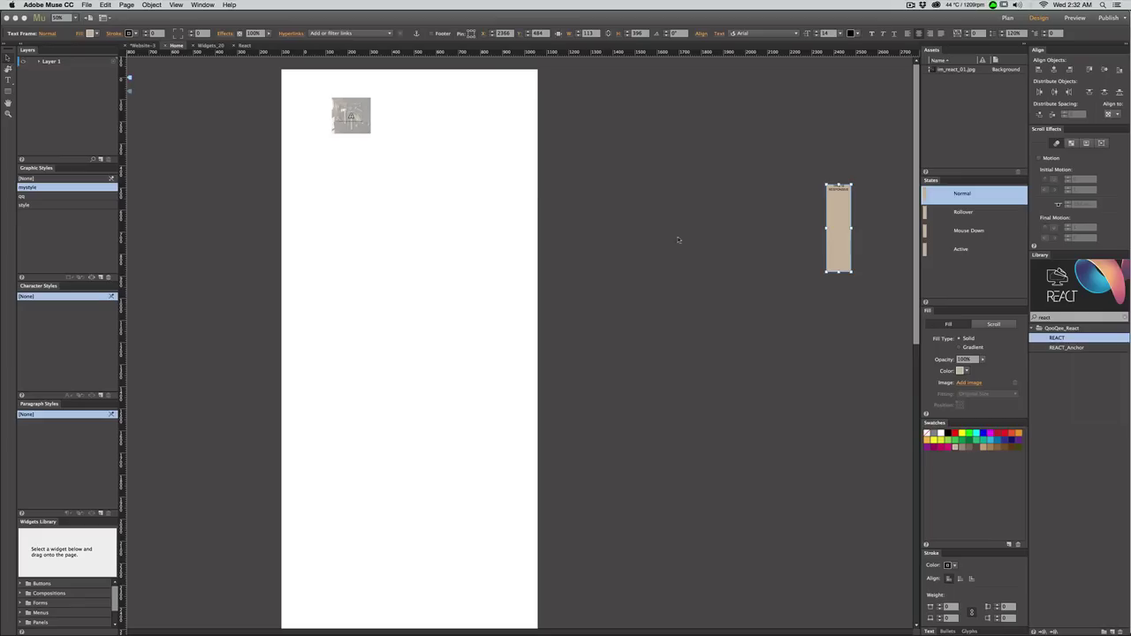
Move the text frame even farther right of the page and preview its longer transition in Safari.
drag(832, 269, 887, 272)
click(650, 277)
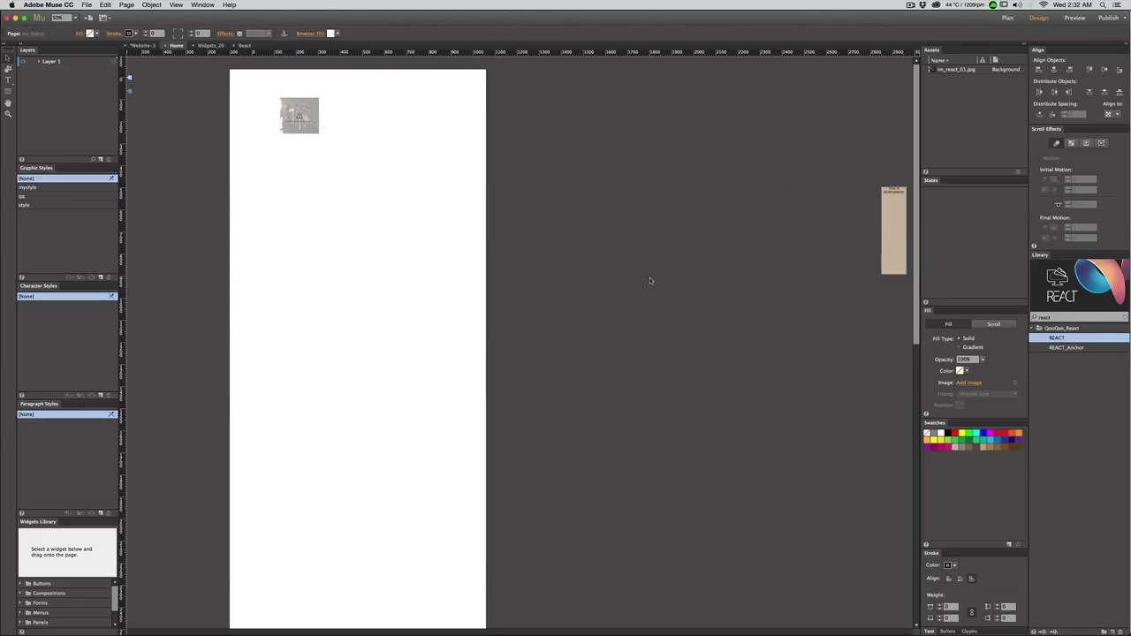
key(super+shift+e)
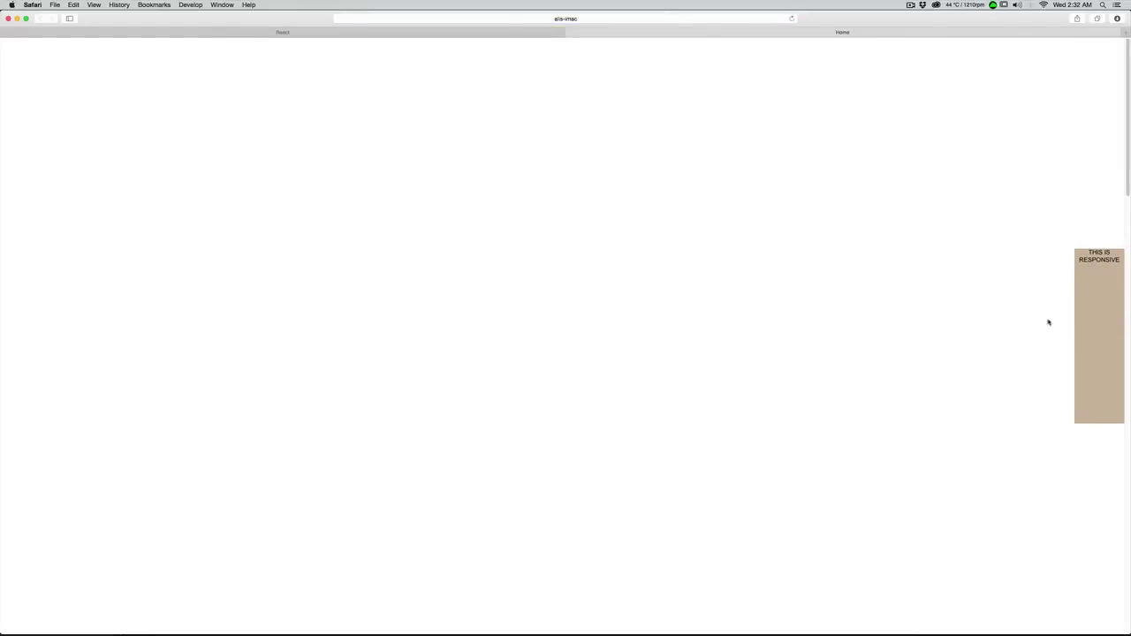
key(super+Tab)
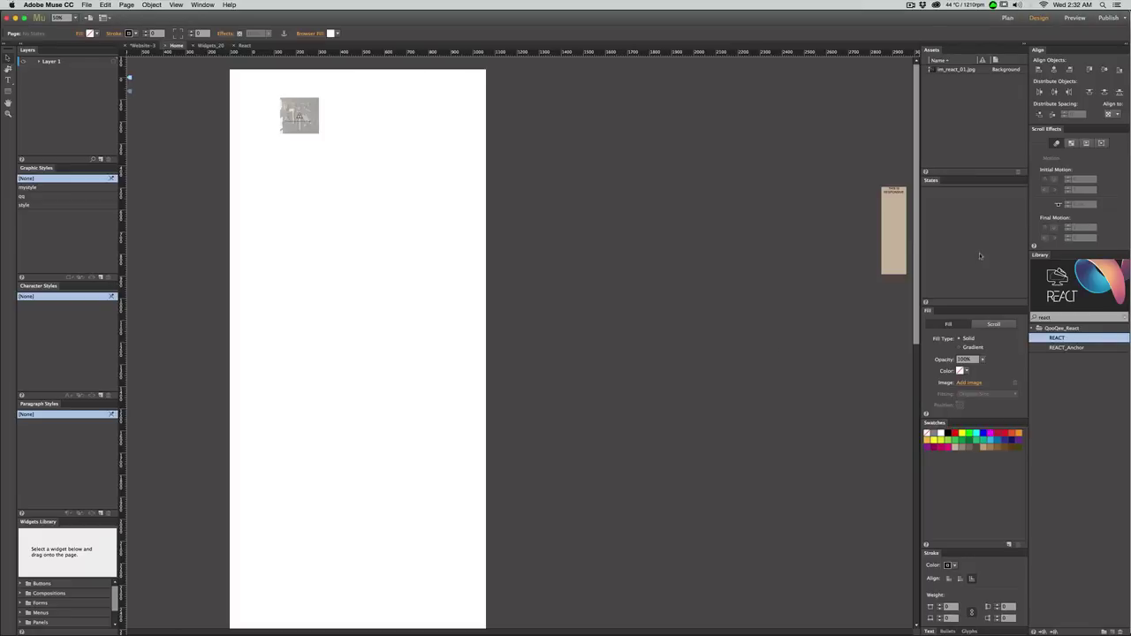
Bring the text frame back closer to the page, at about X 1602, and preview its shorter transition in Safari.
click(894, 261)
drag(894, 262, 632, 269)
key(super+shift+e)
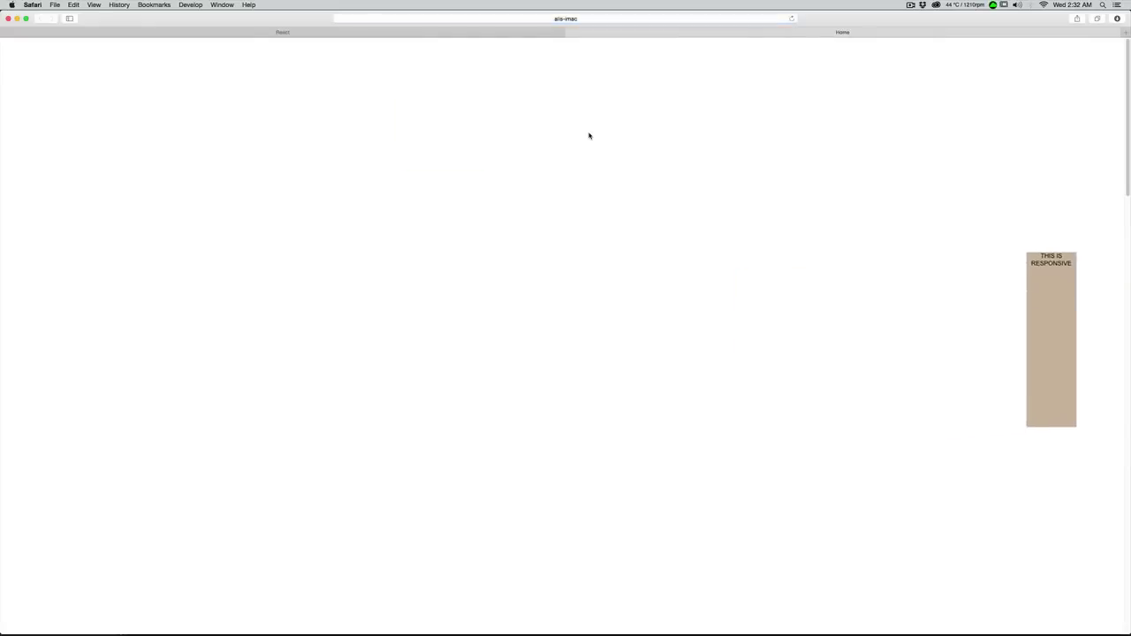
key(super+Tab)
click(638, 200)
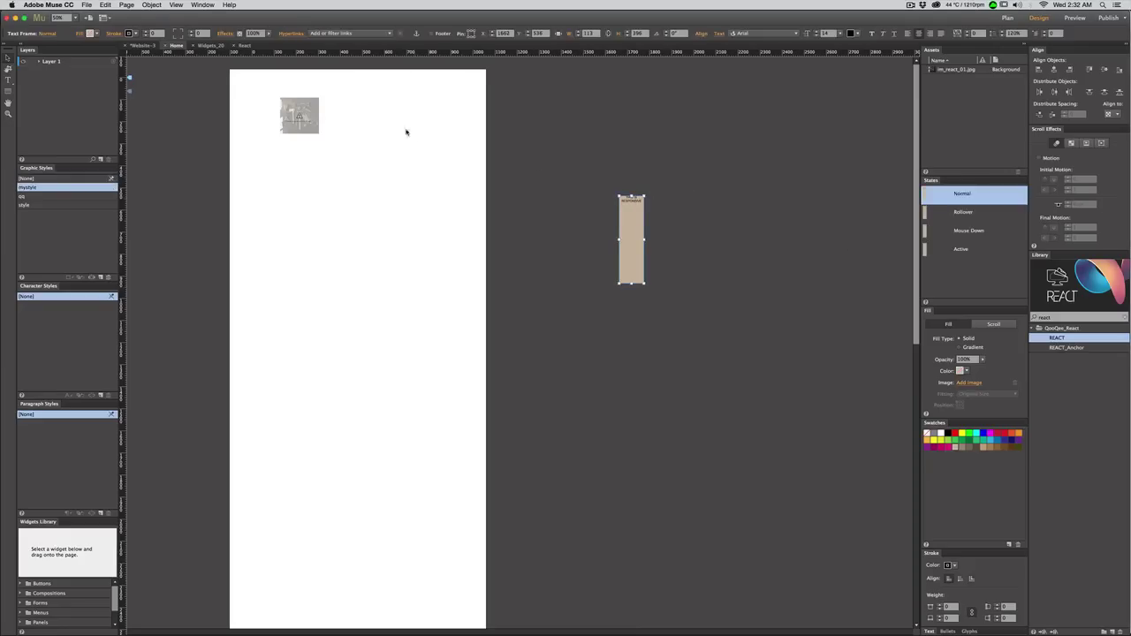
Set the Transition Speed in the REACT widget's options to 2 seconds.
click(316, 107)
click(327, 97)
double_click(456, 434)
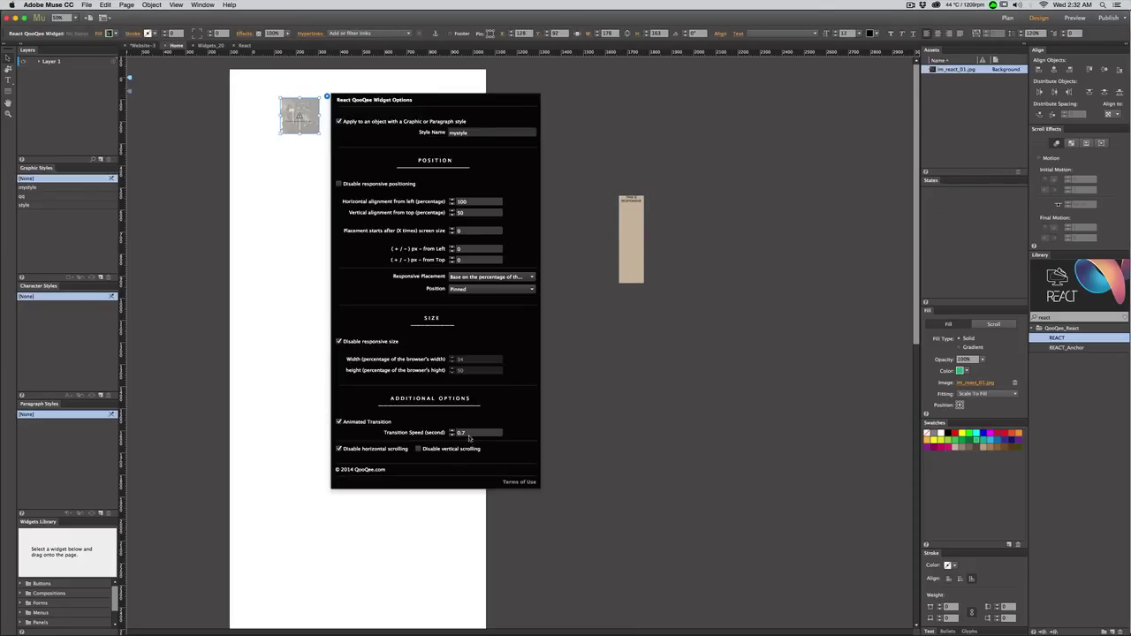
text(2)
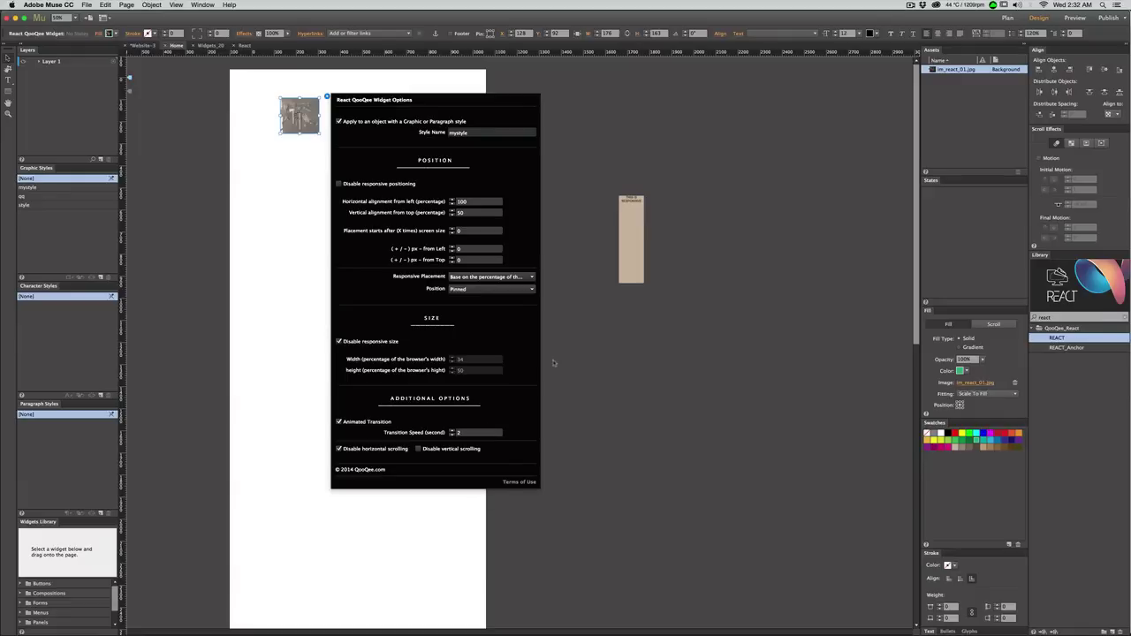
Move the text frame far to the right of the page and preview the slower transition in Safari.
click(634, 250)
drag(629, 248, 847, 248)
click(760, 167)
key(super+shift+e)
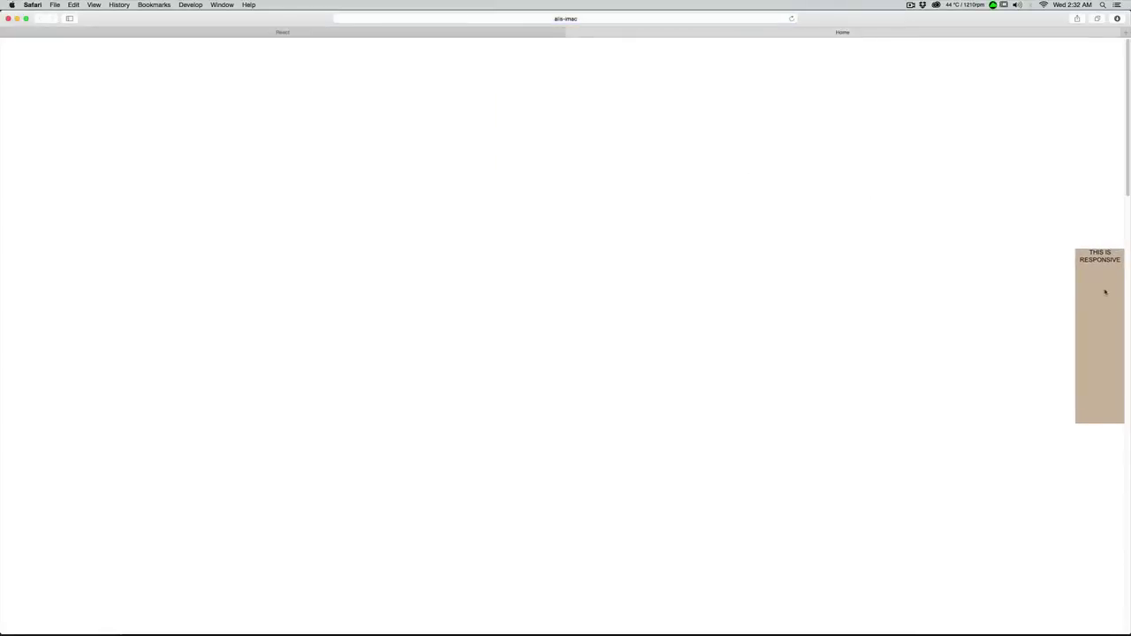
Return to Adobe Muse and open the REACT widget's options.
key(super+Tab)
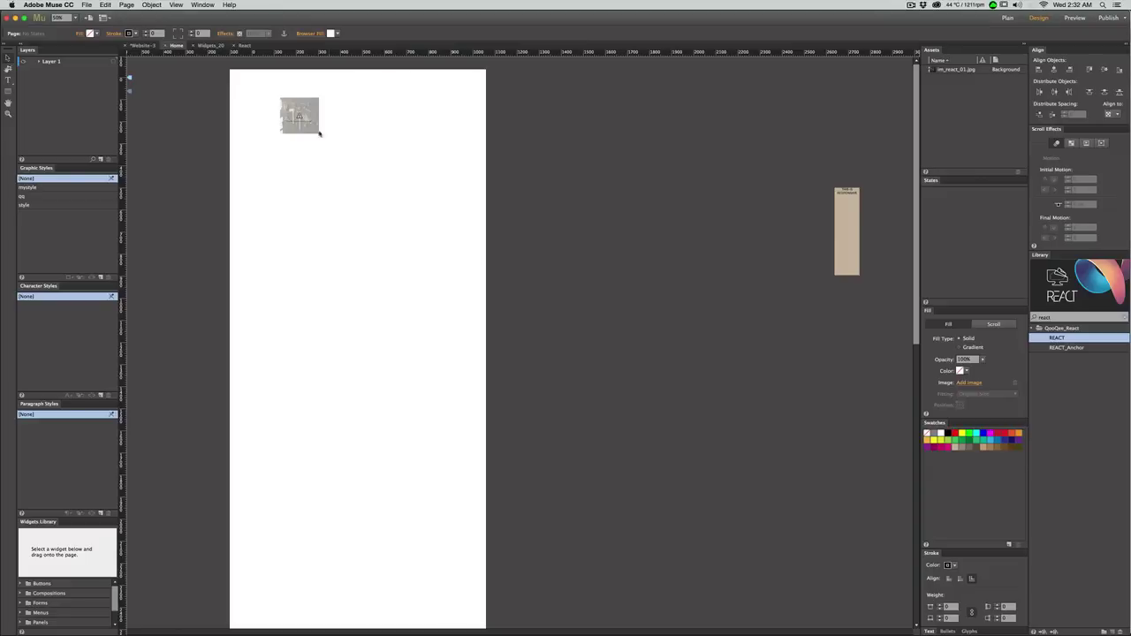
click(307, 115)
click(326, 97)
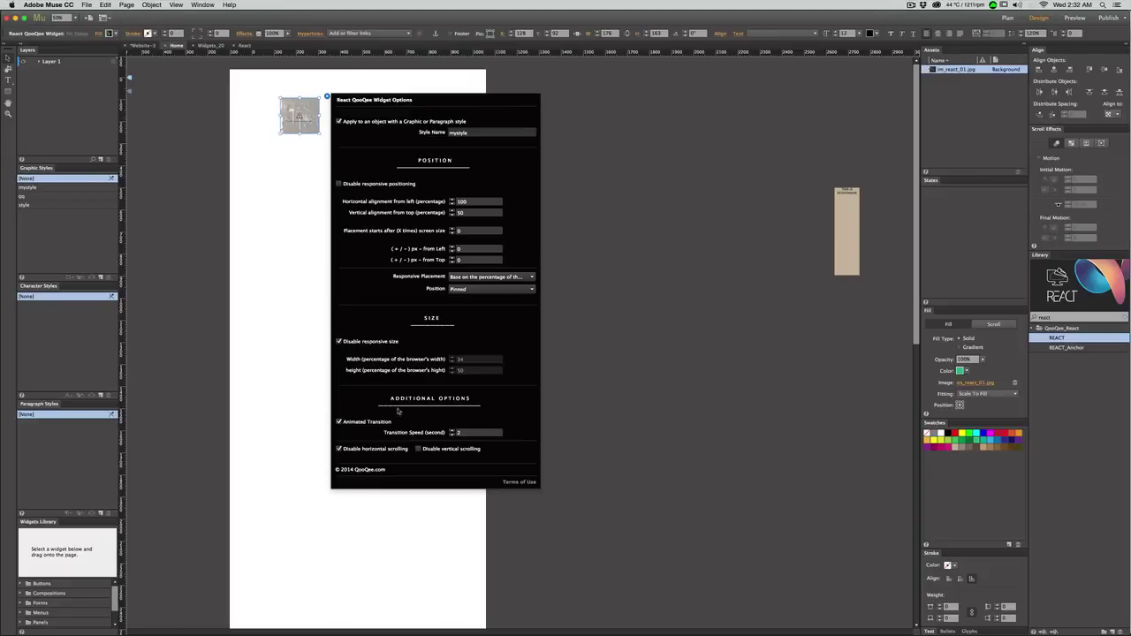